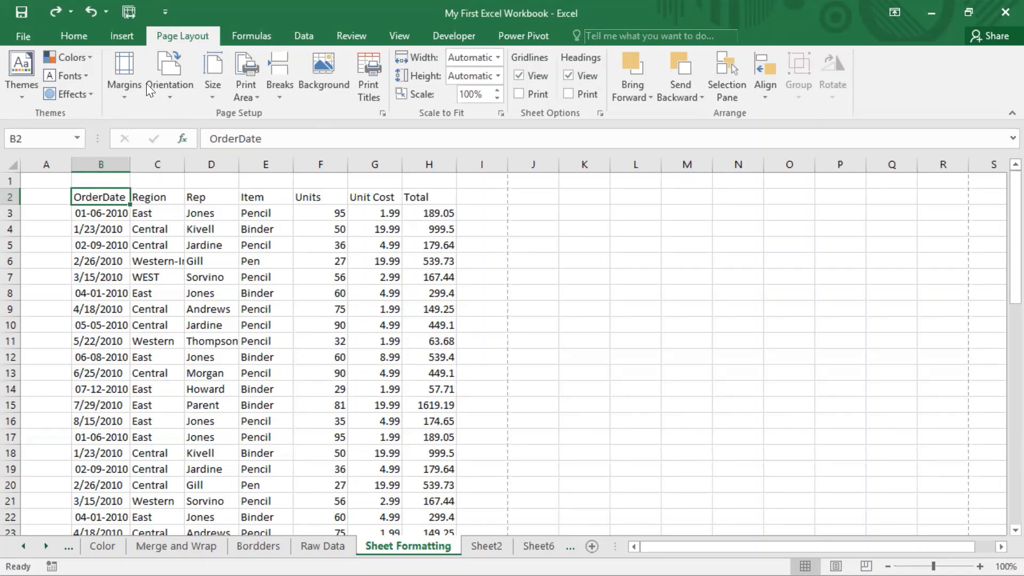
{"action": "left_click", "coordinate": [68, 38]}
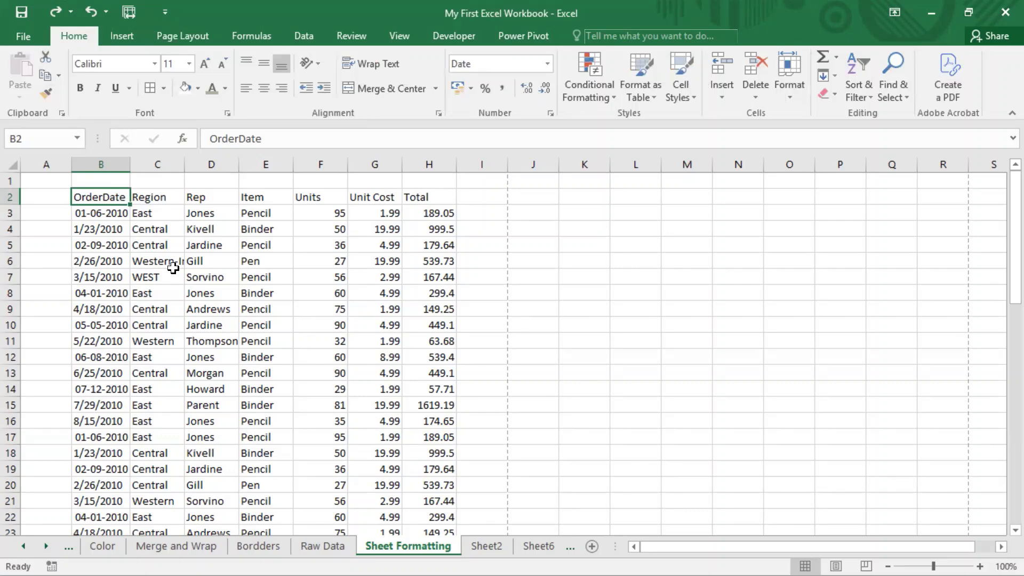
{"action": "left_click", "coordinate": [511, 2]}
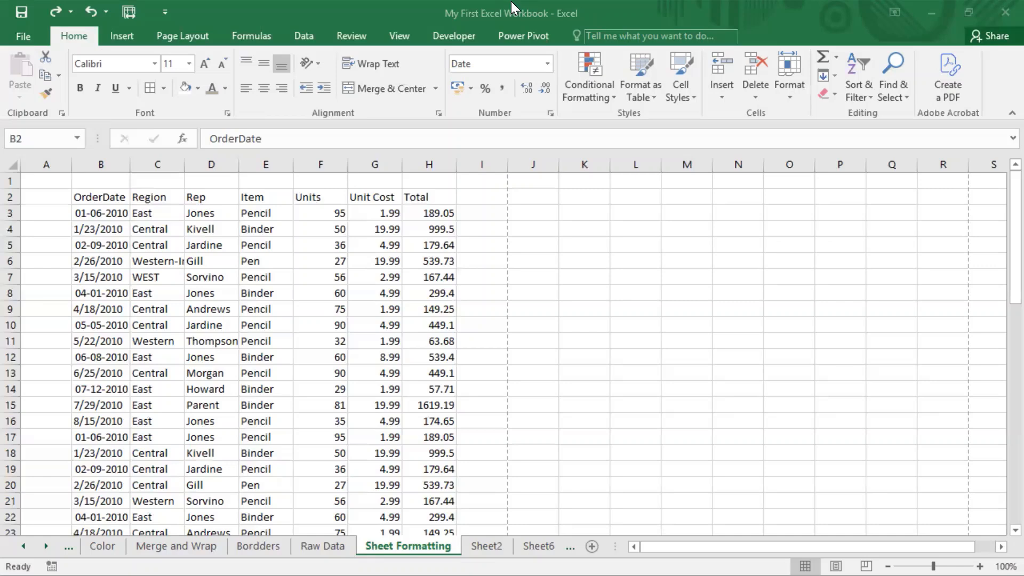
{"action": "left_click", "coordinate": [100, 201]}
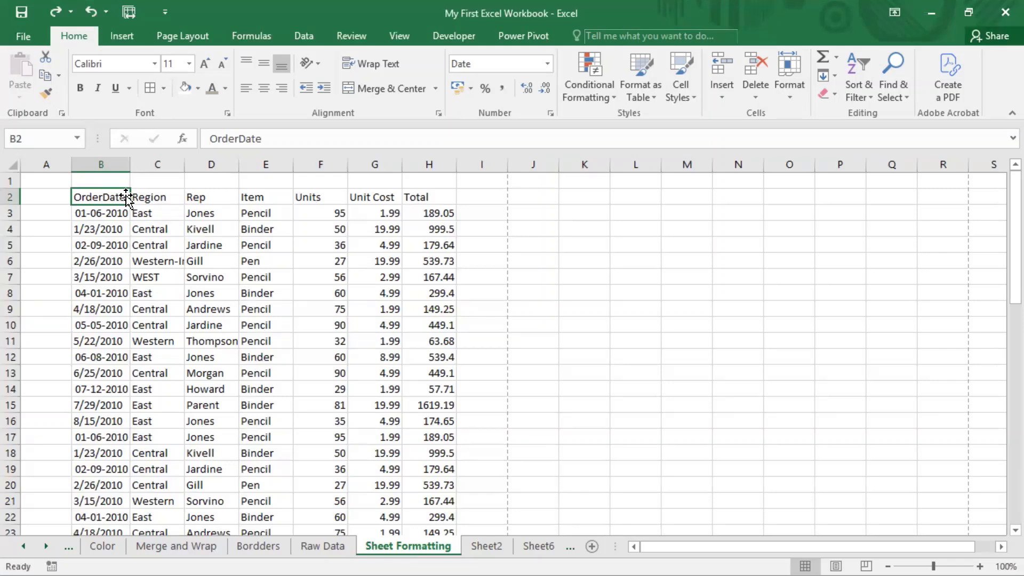
Step: Display the page layout commands and examine the Page Setup, Scale to Fit and Sheet Options groups
{"action": "left_click", "coordinate": [193, 40]}
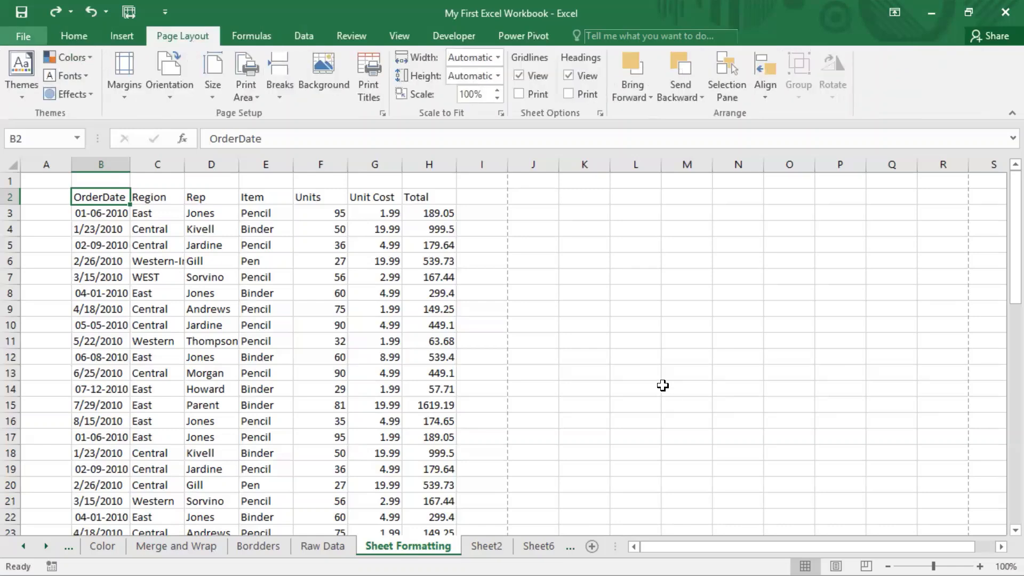
{"action": "left_click", "coordinate": [507, 483]}
{"action": "left_click_drag", "start_coordinate": [1, 40], "coordinate": [680, 123]}
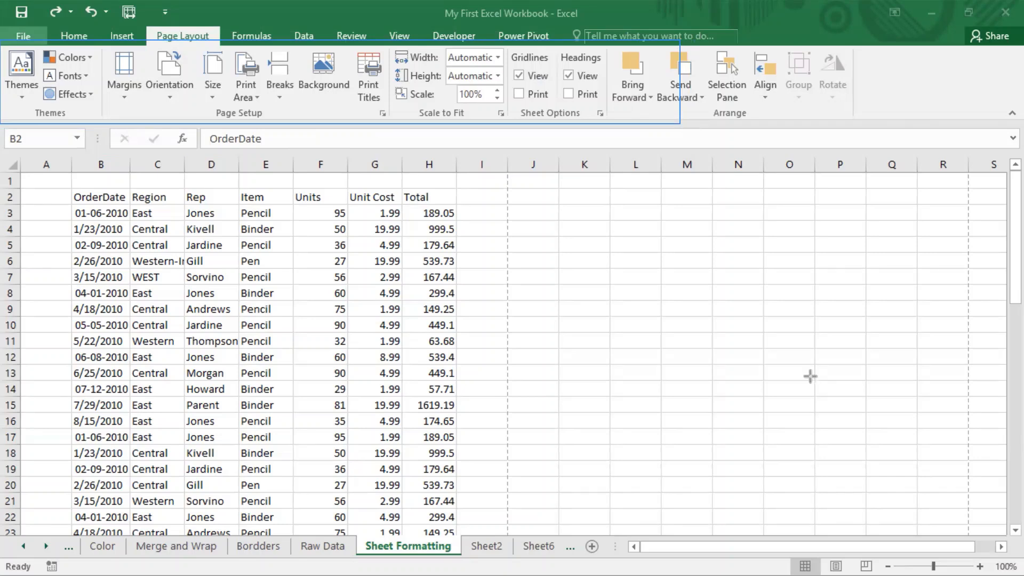
{"action": "left_click", "coordinate": [12, 42]}
{"action": "left_click_drag", "start_coordinate": [12, 41], "coordinate": [885, 124]}
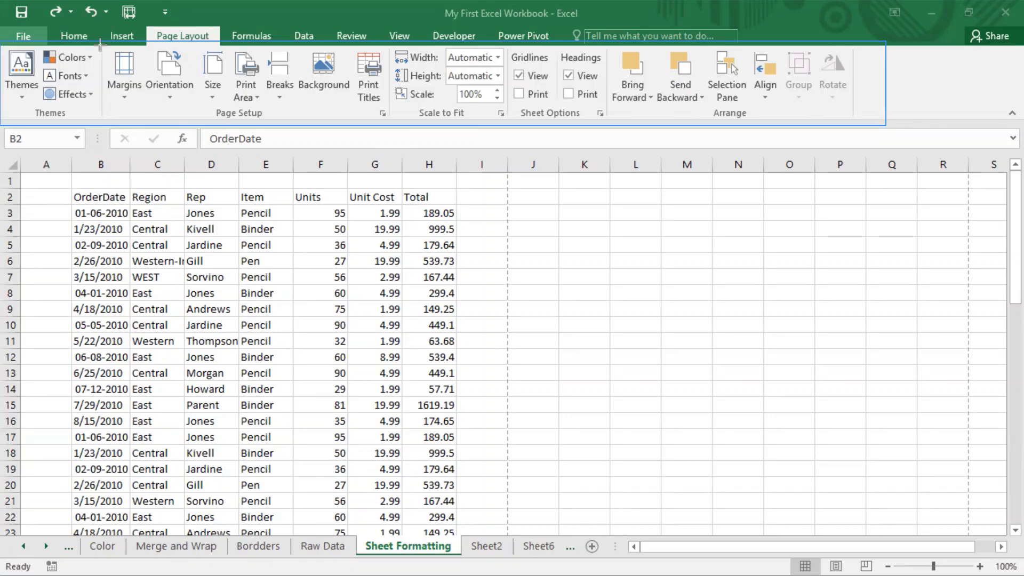
{"action": "left_click_drag", "start_coordinate": [100, 45], "coordinate": [389, 125]}
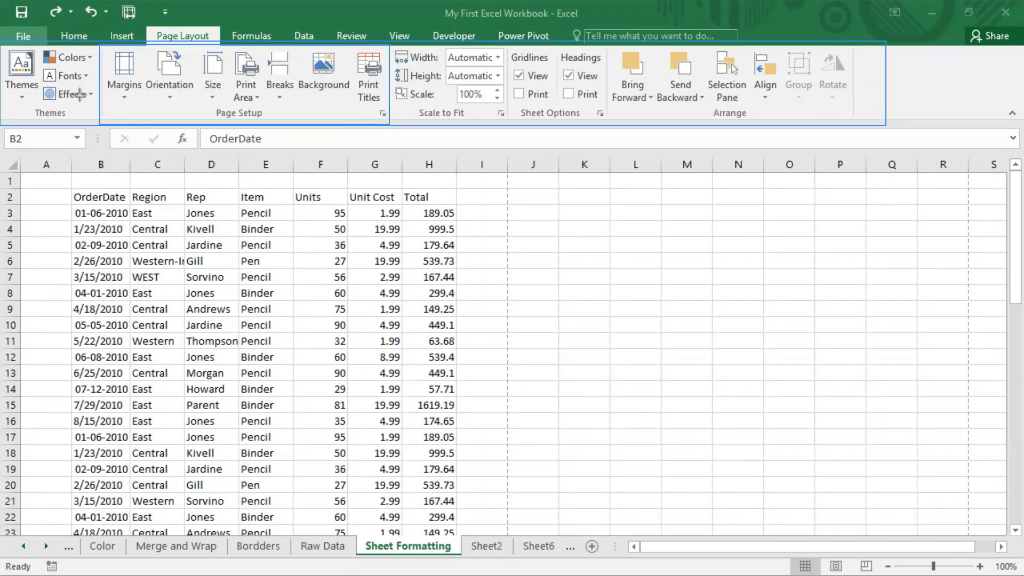
{"action": "left_click_drag", "start_coordinate": [392, 42], "coordinate": [604, 123]}
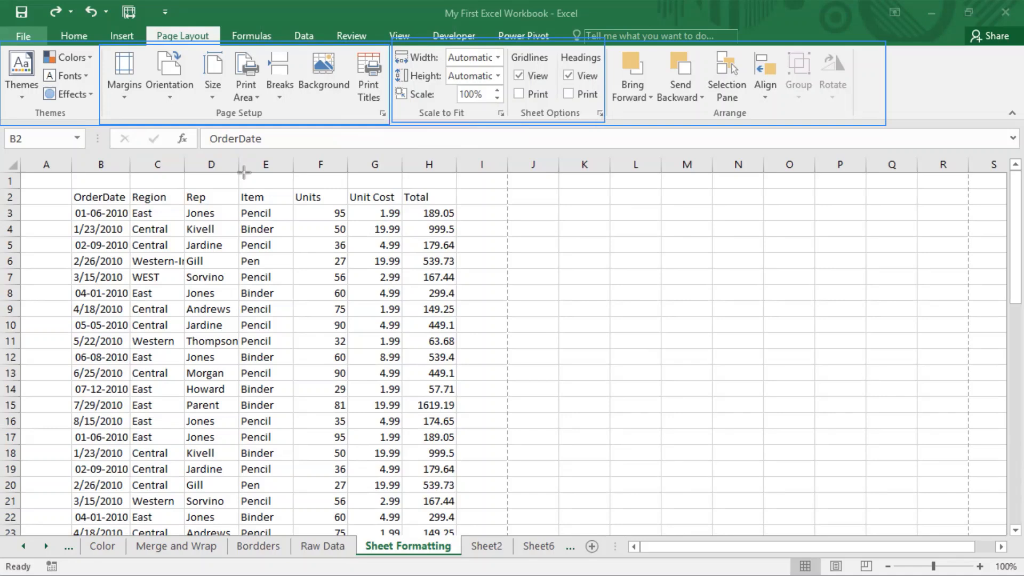
{"action": "key", "text": "Escape"}
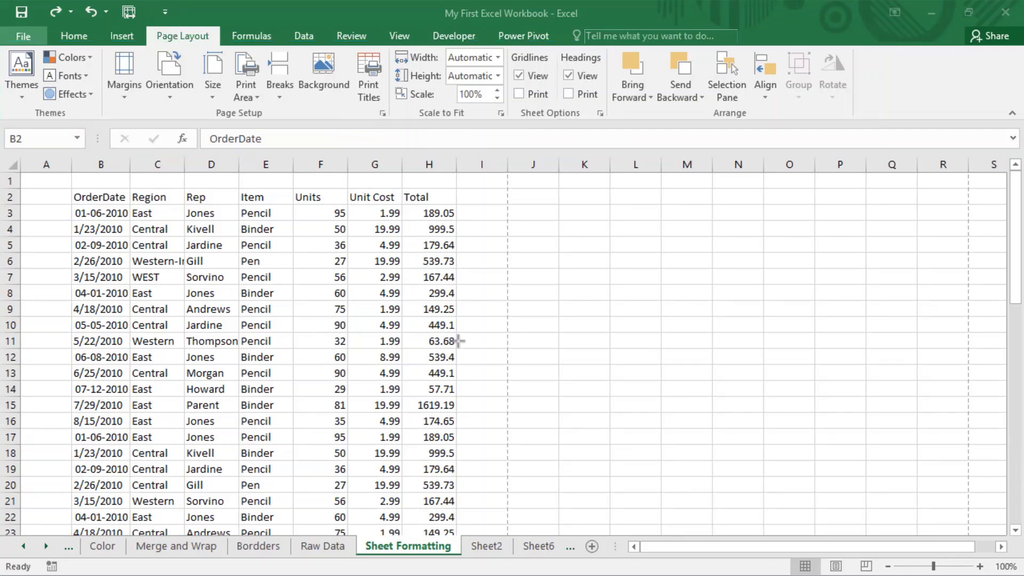
Step: Switch to the home commands, and then bring the page layout commands back up
{"action": "left_click", "coordinate": [70, 34]}
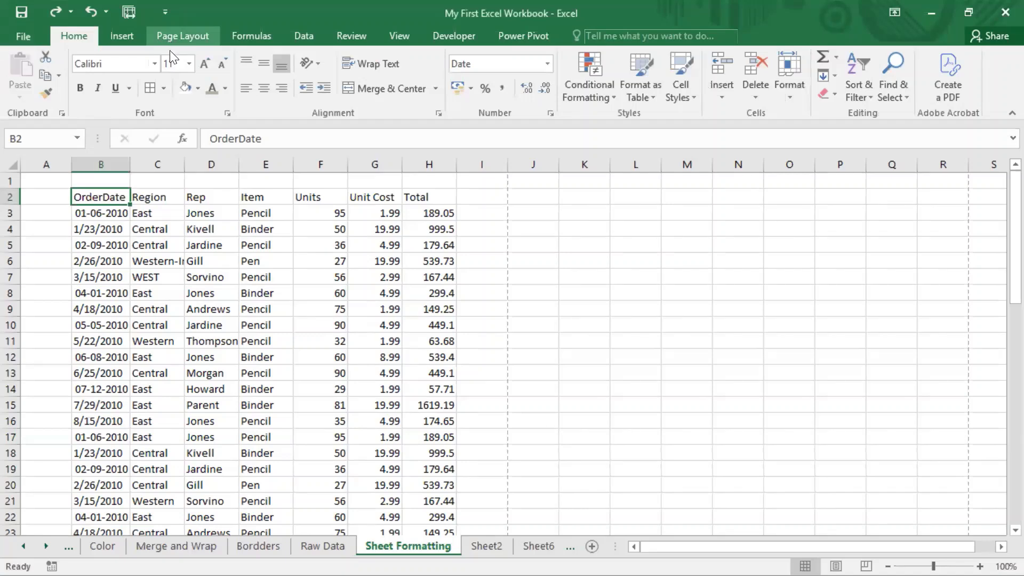
{"action": "mouse_move", "coordinate": [152, 25]}
{"action": "left_mouse_down"}
{"action": "mouse_move", "coordinate": [228, 50]}
{"action": "mouse_move", "coordinate": [218, 47]}
{"action": "left_mouse_up"}
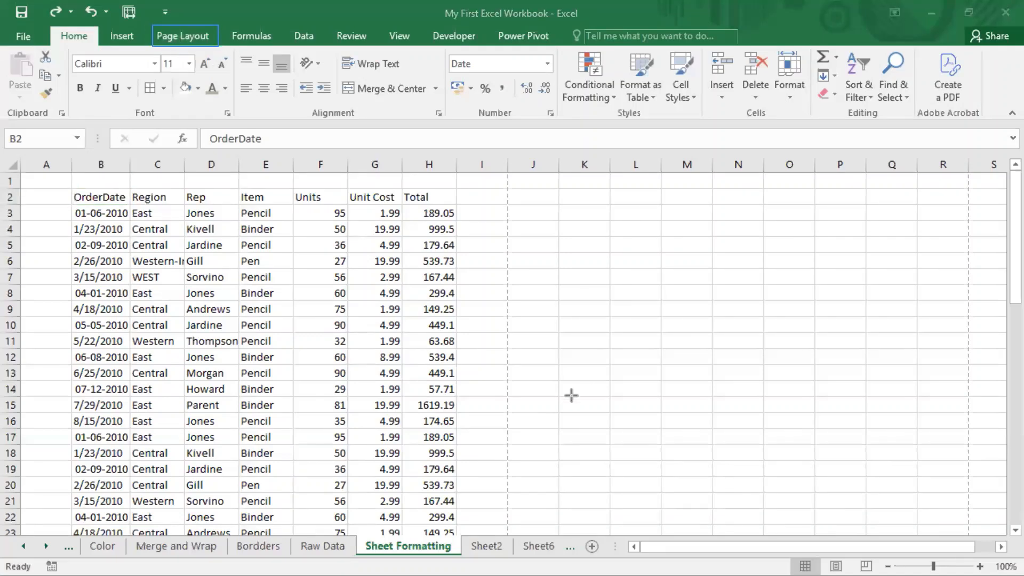
{"action": "left_click", "coordinate": [190, 35]}
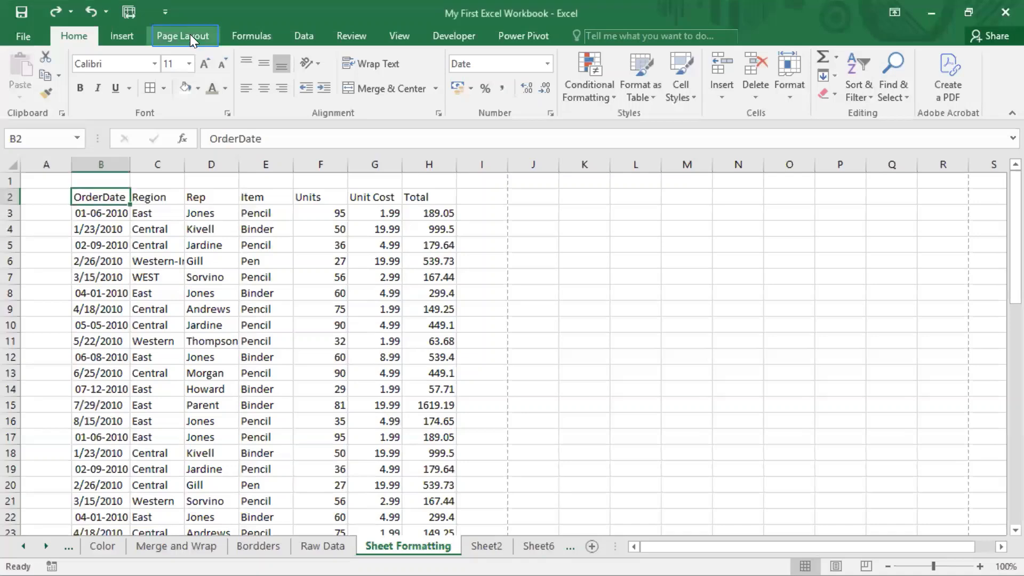
{"action": "left_click", "coordinate": [170, 35]}
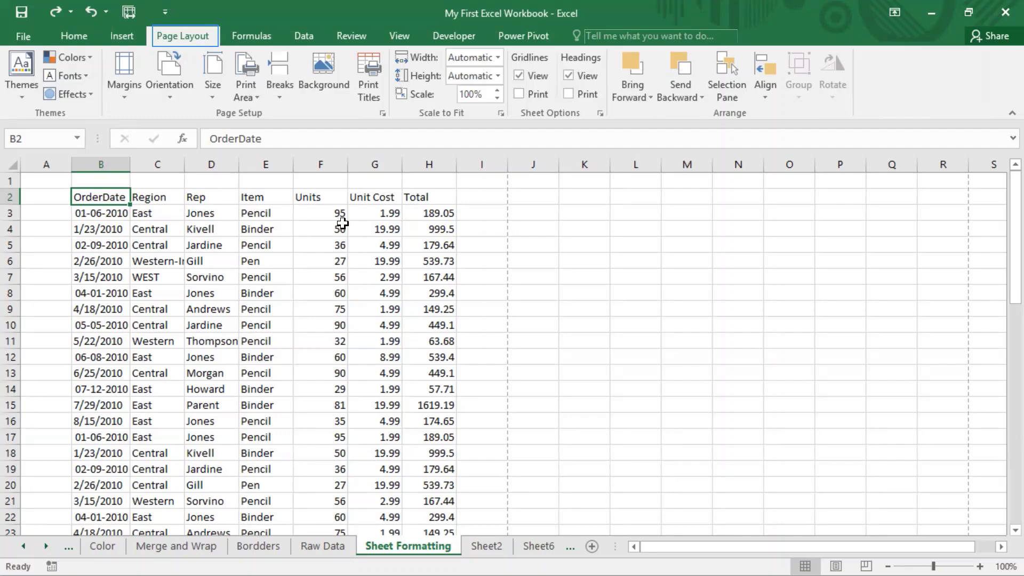
Step: Open the On-Screen Keyboard, select cell D6 and call up the page layout commands with the virtual keys
{"action": "key", "text": "super"}
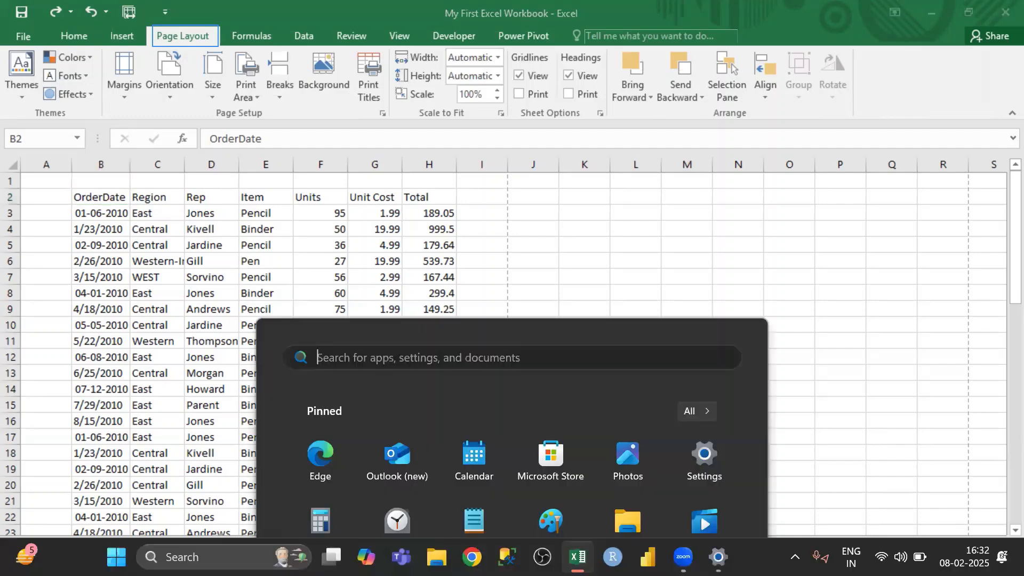
{"action": "mouse_move", "coordinate": [717, 556]}
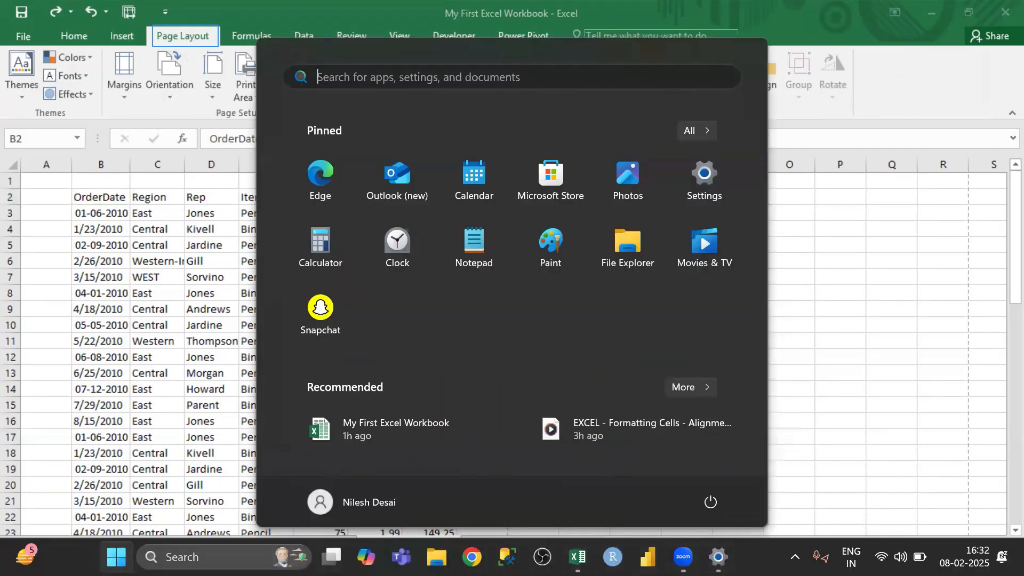
{"action": "left_click", "coordinate": [229, 557]}
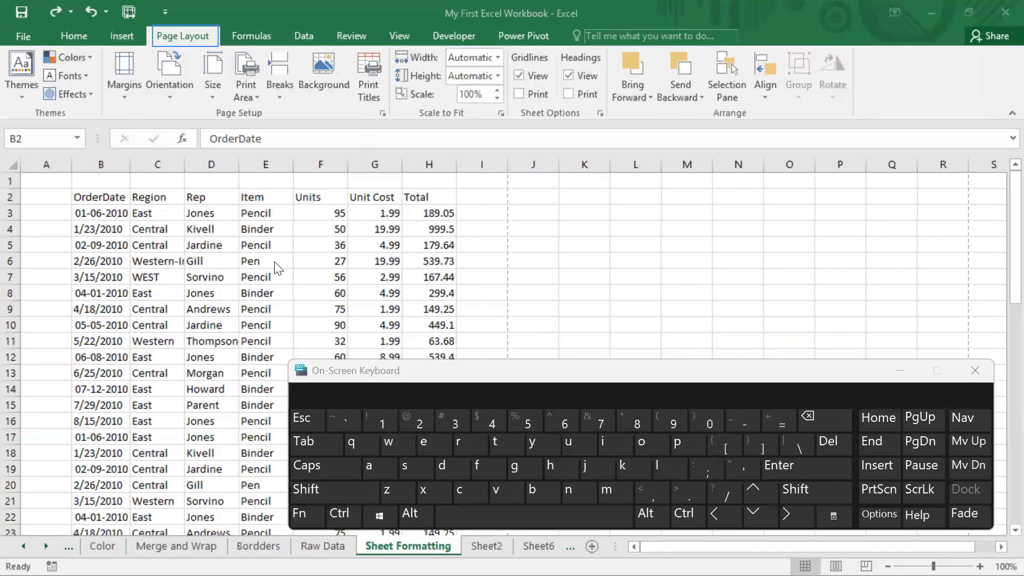
{"action": "left_click", "coordinate": [232, 250]}
{"action": "left_click", "coordinate": [187, 259]}
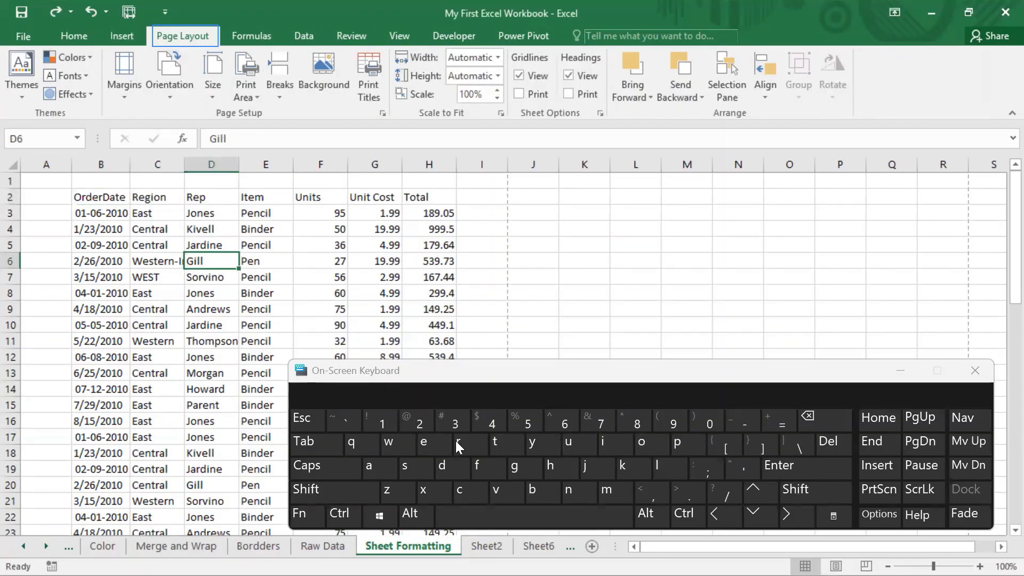
{"action": "left_click", "coordinate": [412, 514]}
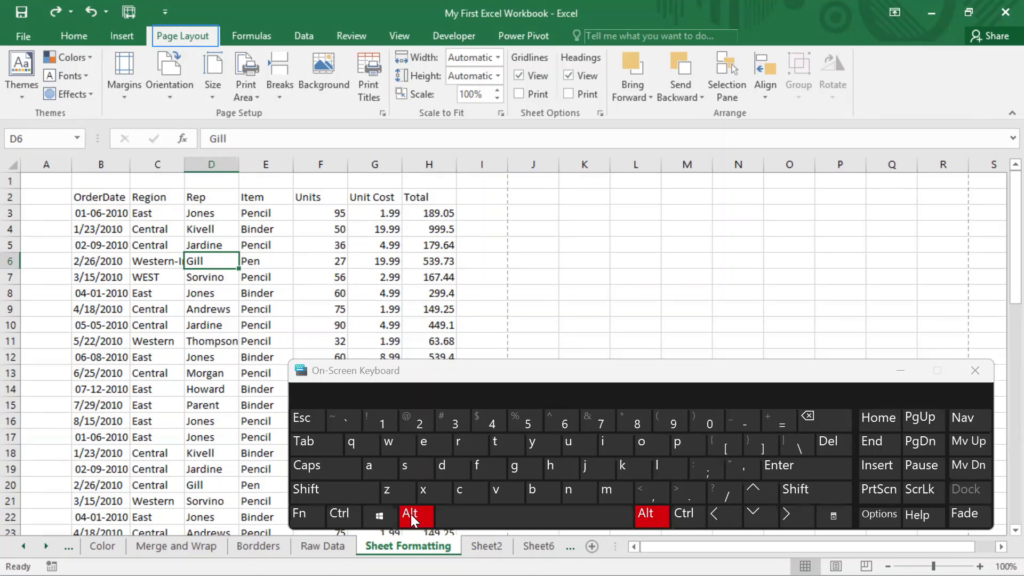
{"action": "left_click", "coordinate": [685, 441]}
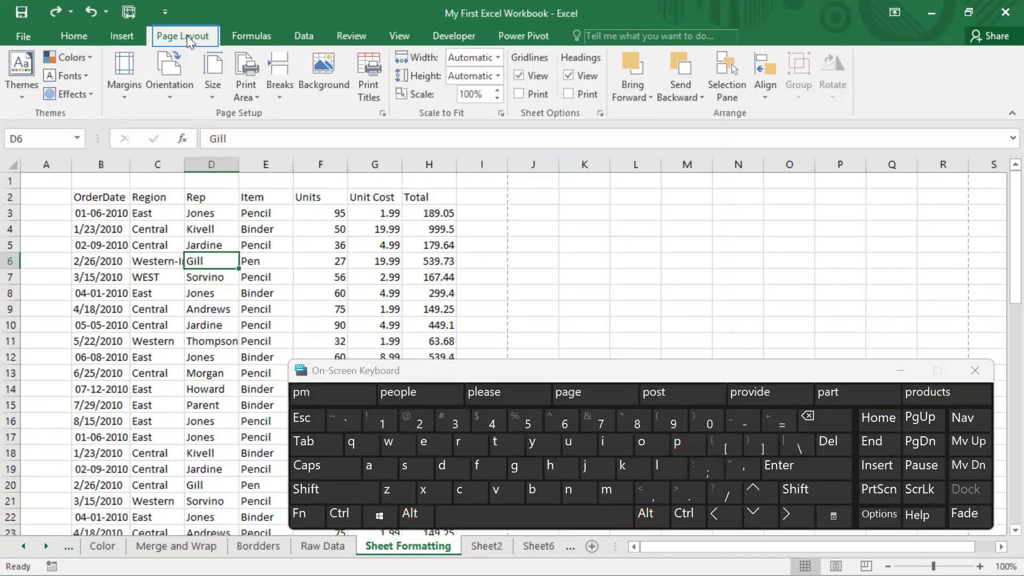
Step: From cell B11, open Page Setup with the On-Screen Keyboard's access keys, view its page options and close it
{"action": "left_click", "coordinate": [73, 36]}
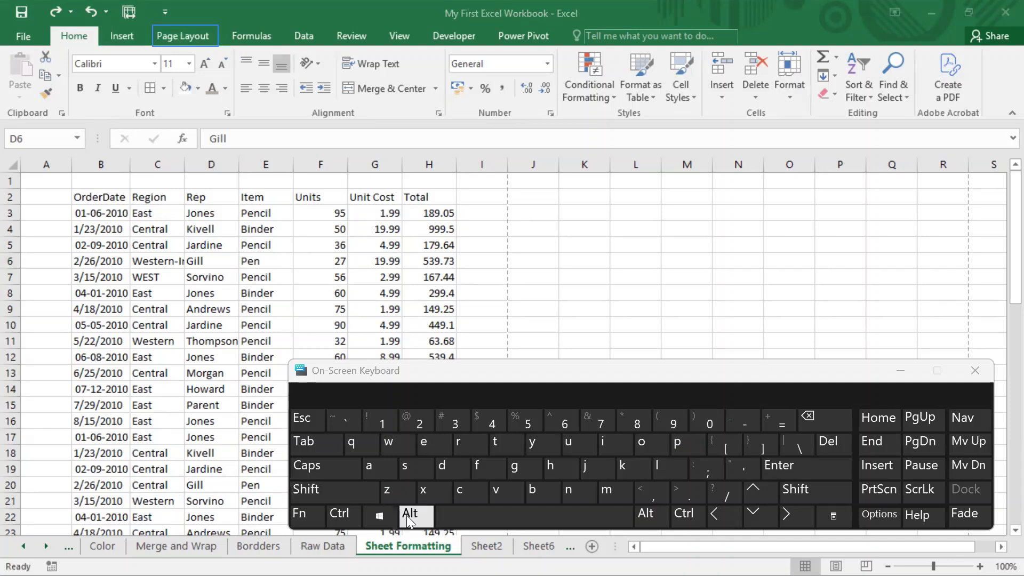
{"action": "left_click", "coordinate": [100, 340]}
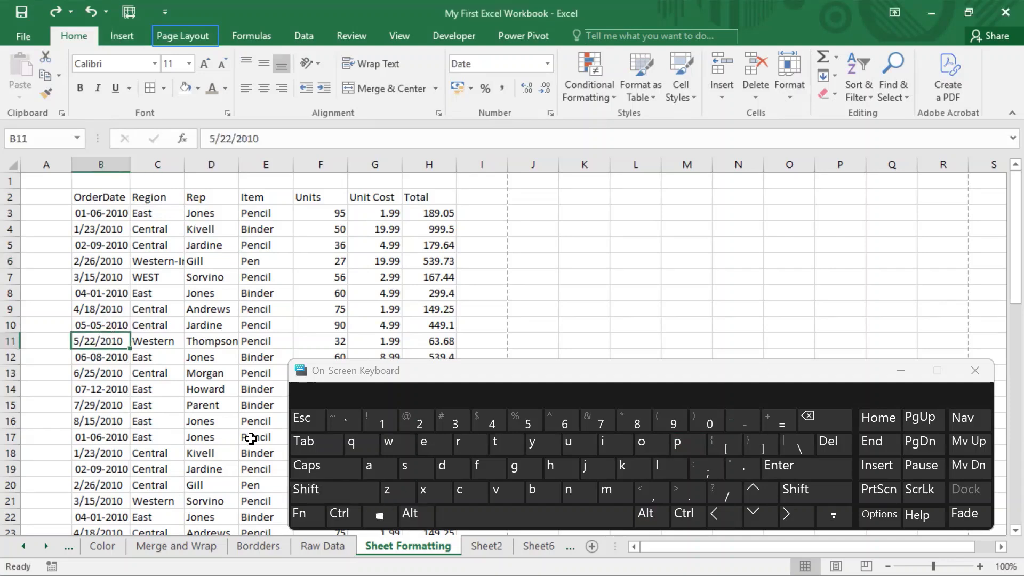
{"action": "left_click", "coordinate": [414, 520]}
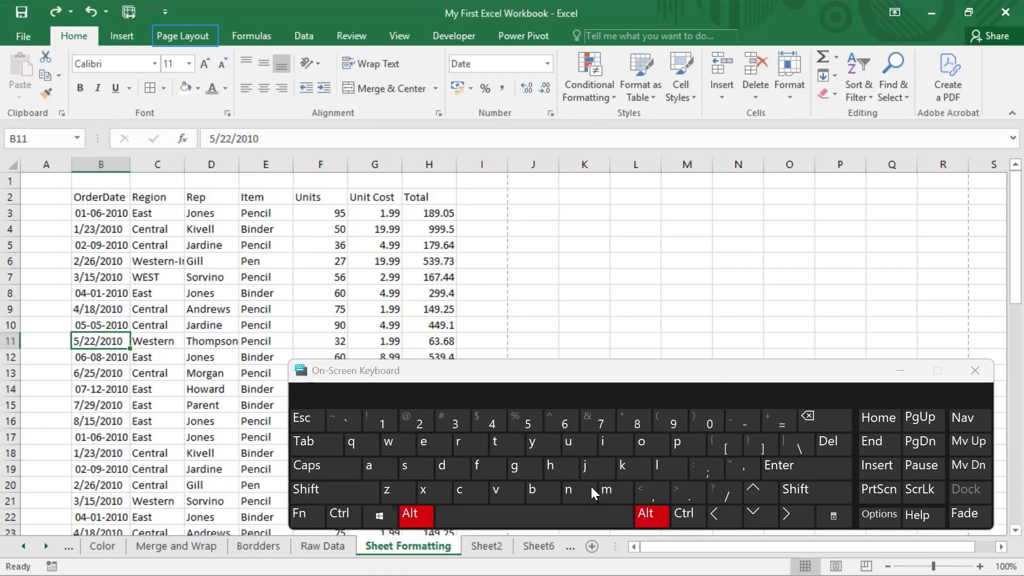
{"action": "left_click", "coordinate": [682, 449]}
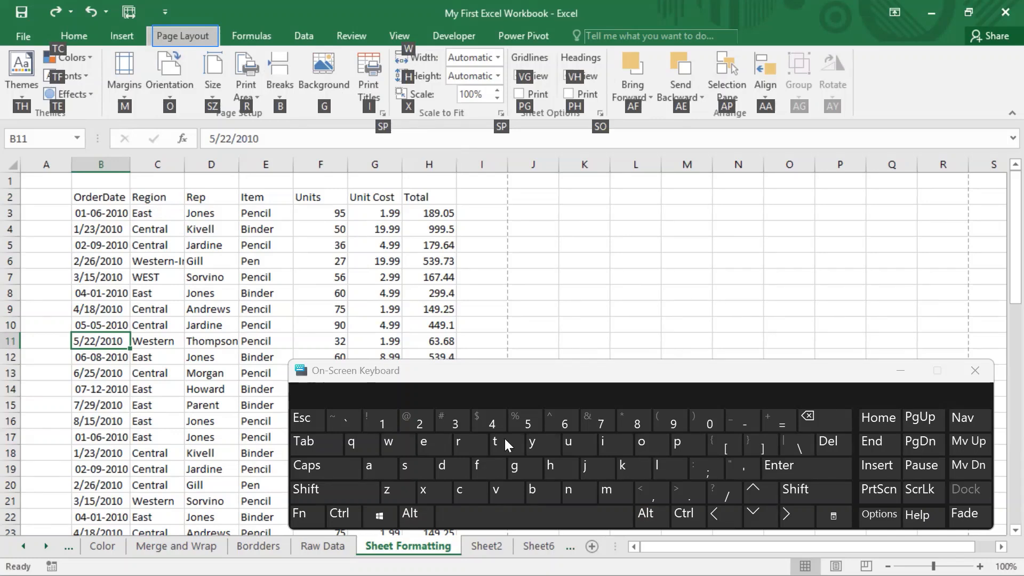
{"action": "left_click", "coordinate": [416, 472]}
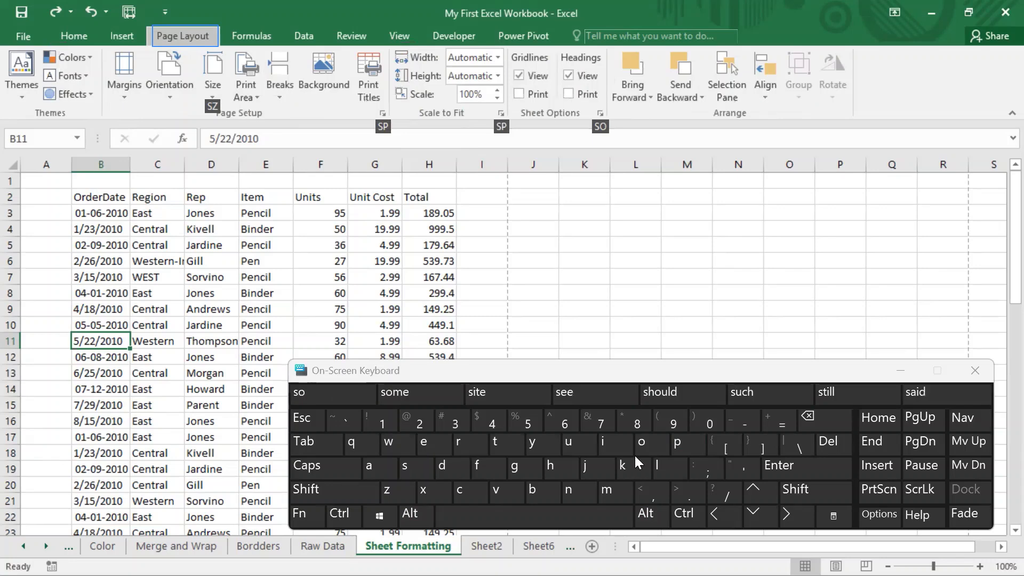
{"action": "left_click", "coordinate": [692, 440]}
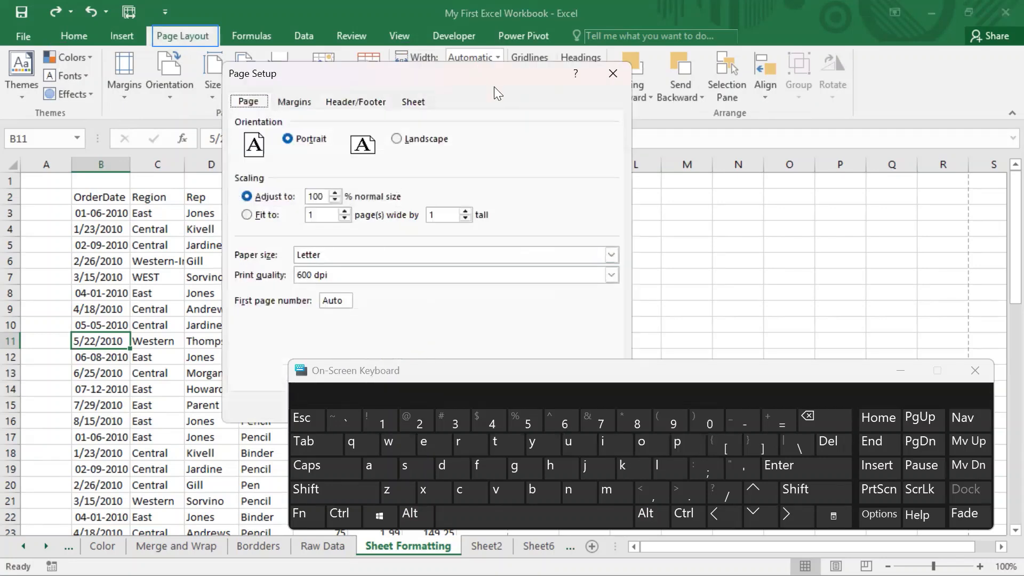
{"action": "left_click_drag", "start_coordinate": [483, 71], "coordinate": [493, 39]}
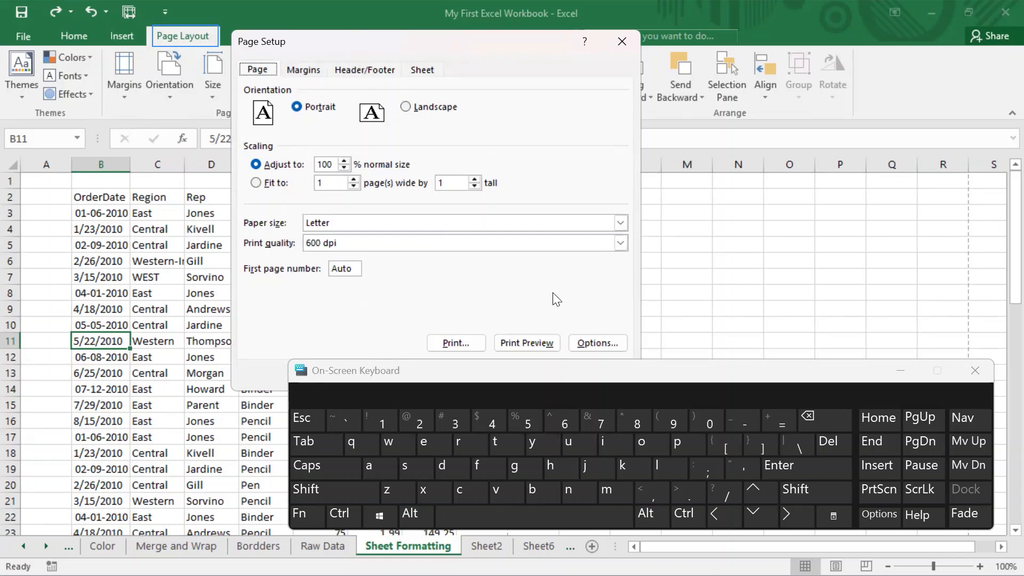
{"action": "left_click", "coordinate": [622, 42]}
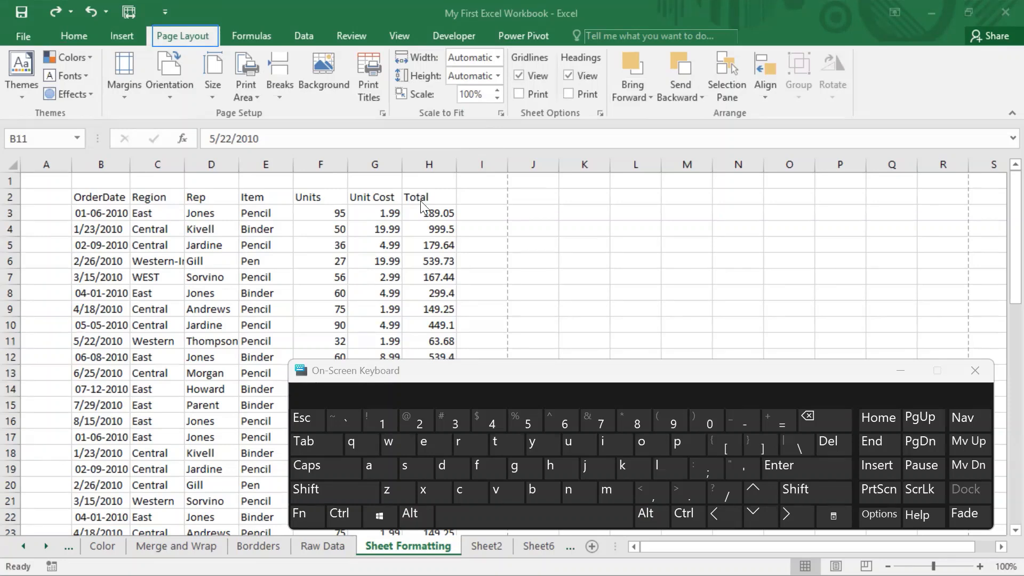
Step: Reopen Page Setup, review the Sheet print options, close the On-Screen Keyboard and leave the dialog without changes
{"action": "left_click", "coordinate": [384, 111]}
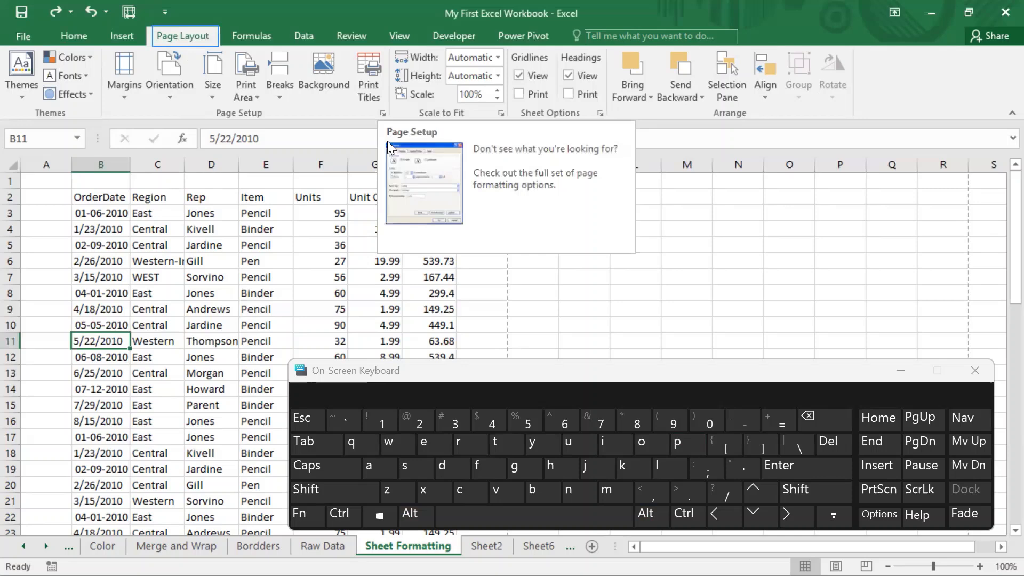
{"action": "left_click", "coordinate": [382, 114]}
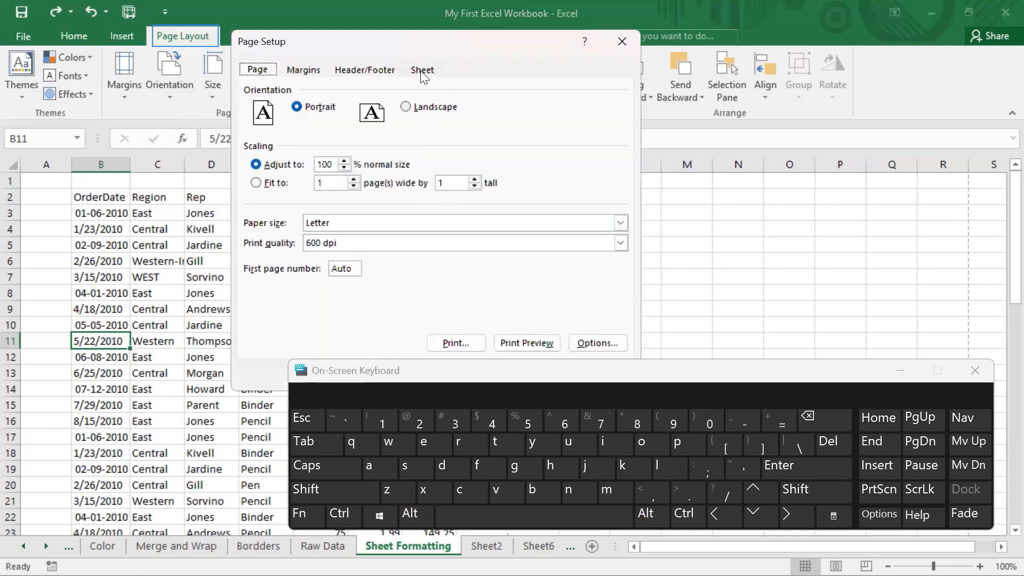
{"action": "left_click", "coordinate": [423, 70]}
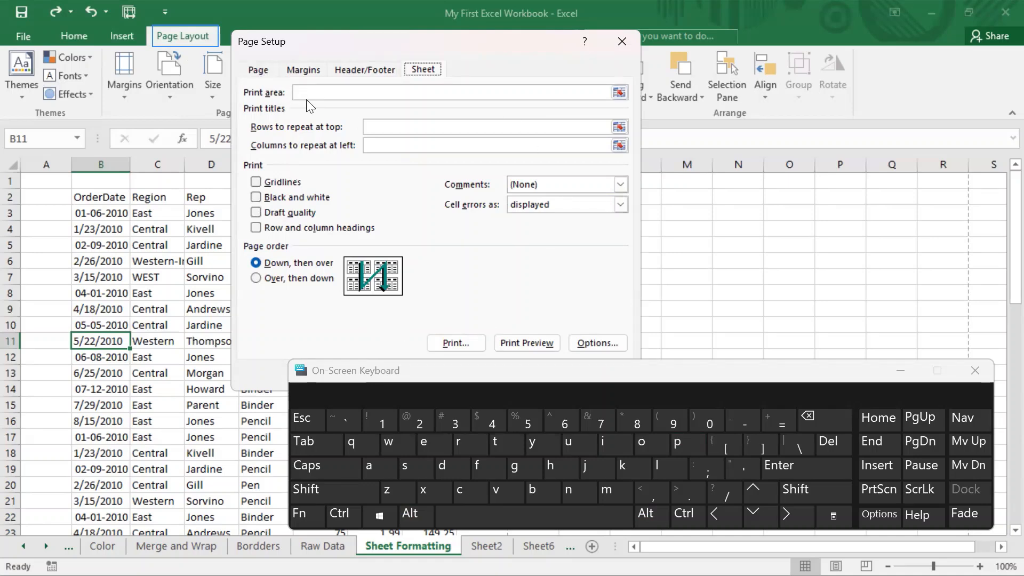
{"action": "left_click", "coordinate": [510, 1]}
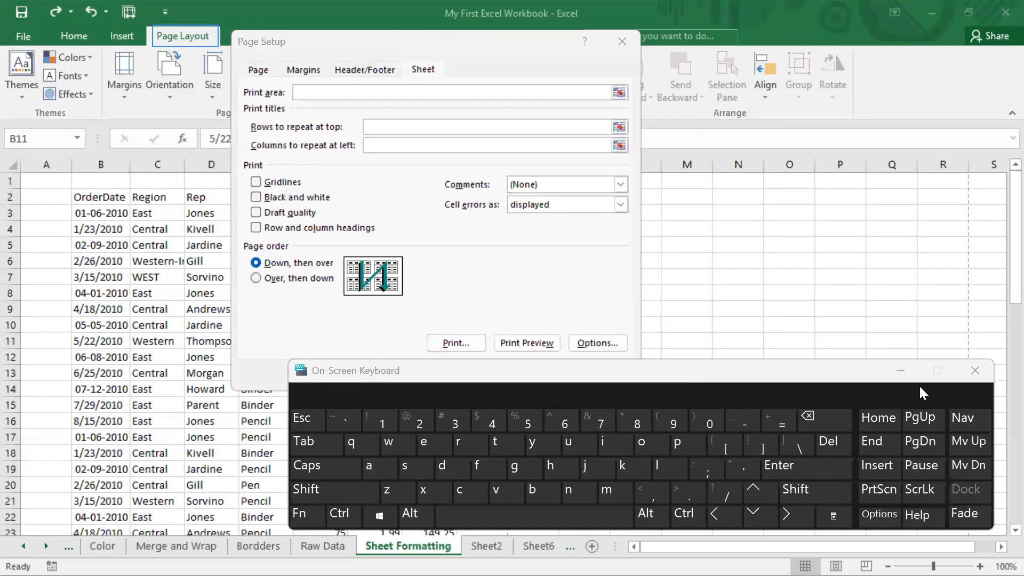
{"action": "left_click", "coordinate": [976, 371]}
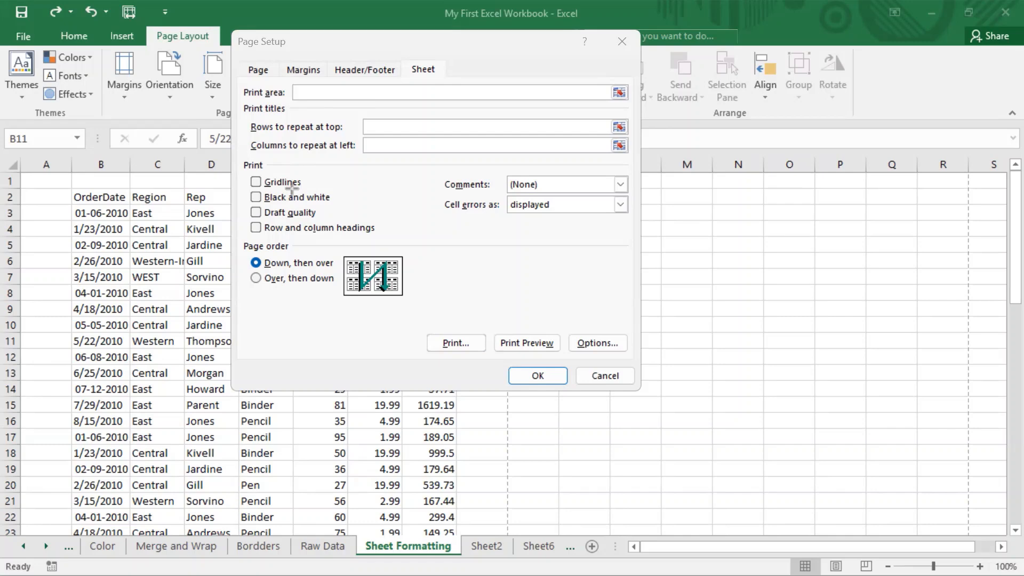
{"action": "left_click", "coordinate": [605, 373]}
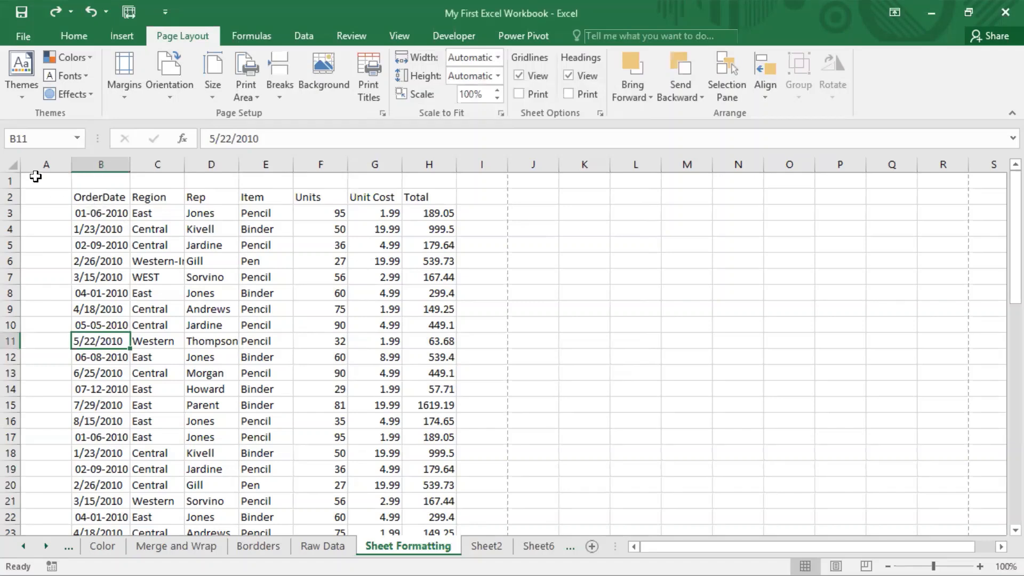
{"action": "left_click_drag", "start_coordinate": [46, 181], "coordinate": [480, 460]}
{"action": "left_click_drag", "start_coordinate": [614, 402], "coordinate": [599, 398]}
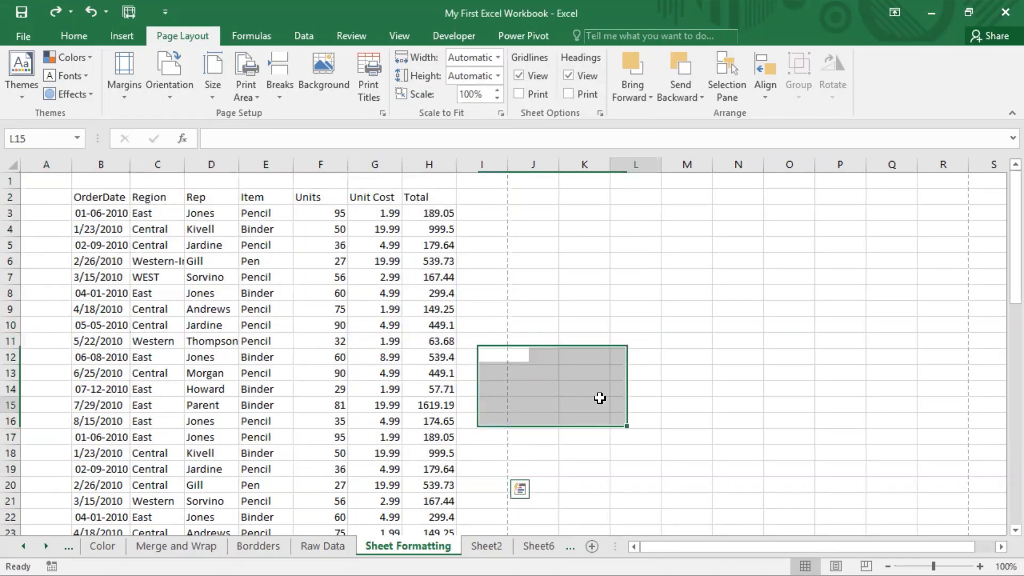
{"action": "mouse_move", "coordinate": [35, 190]}
{"action": "left_mouse_down"}
{"action": "mouse_move", "coordinate": [45, 184]}
{"action": "mouse_move", "coordinate": [27, 192]}
{"action": "left_mouse_up"}
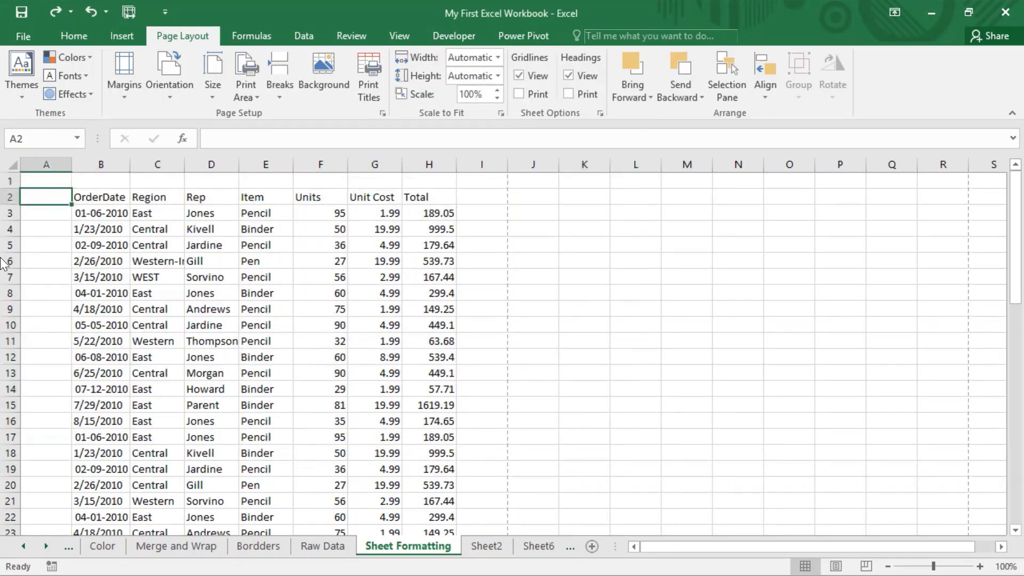
Step: Open the print preview of the sheet and set what gets printed to Print Selection
{"action": "left_click", "coordinate": [16, 34]}
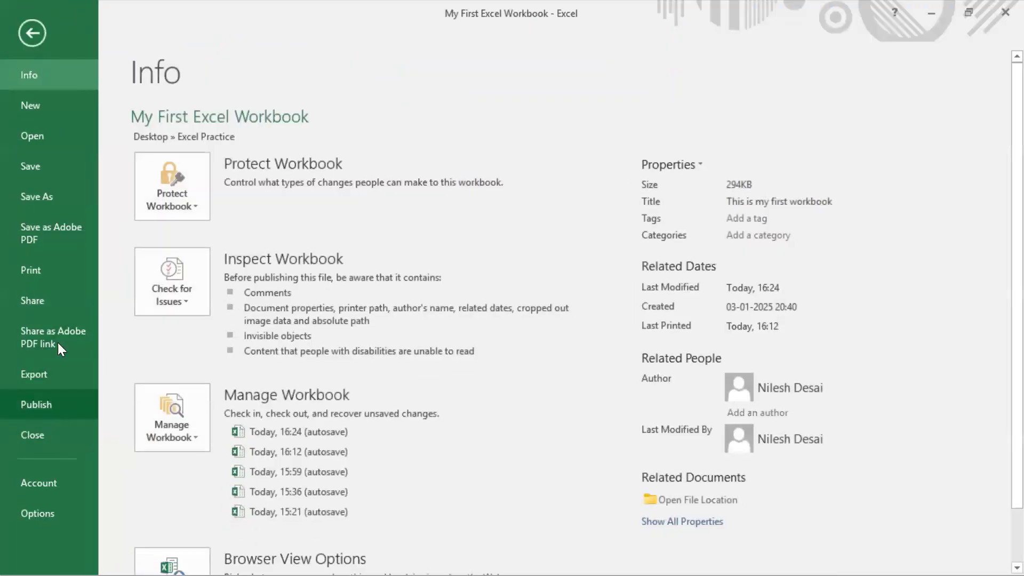
{"action": "left_click", "coordinate": [42, 274]}
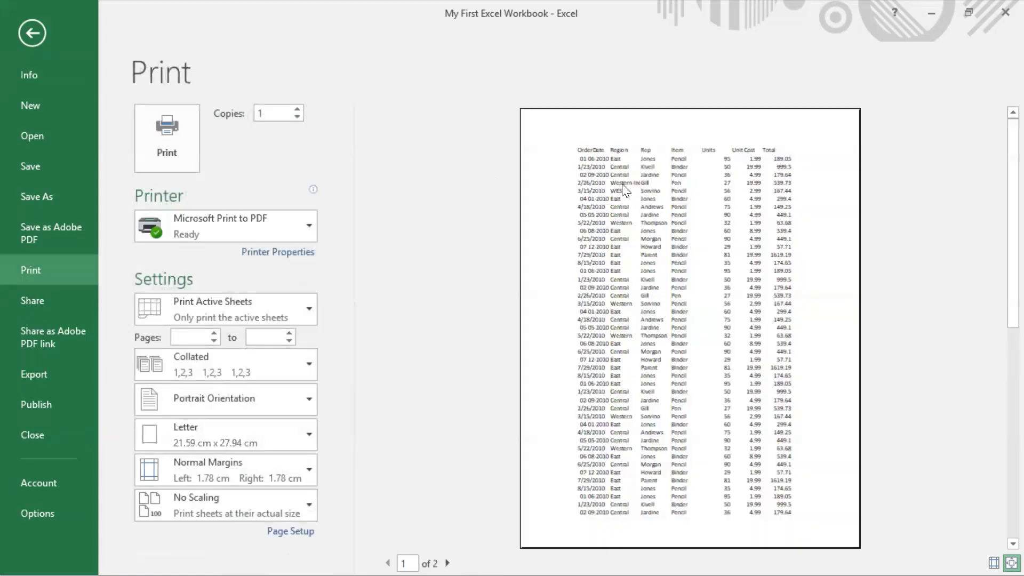
{"action": "left_click", "coordinate": [303, 312]}
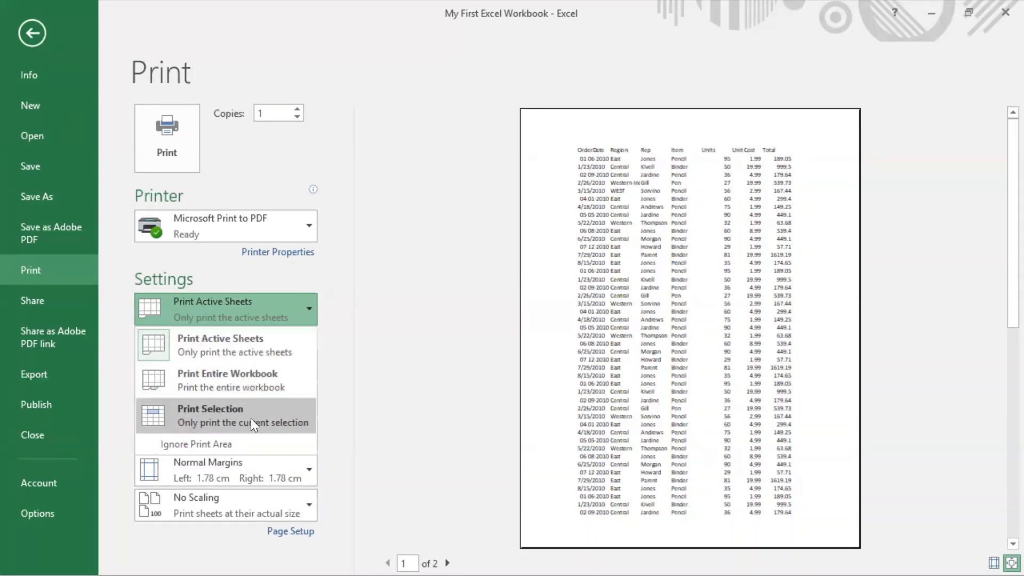
{"action": "key", "text": "Escape"}
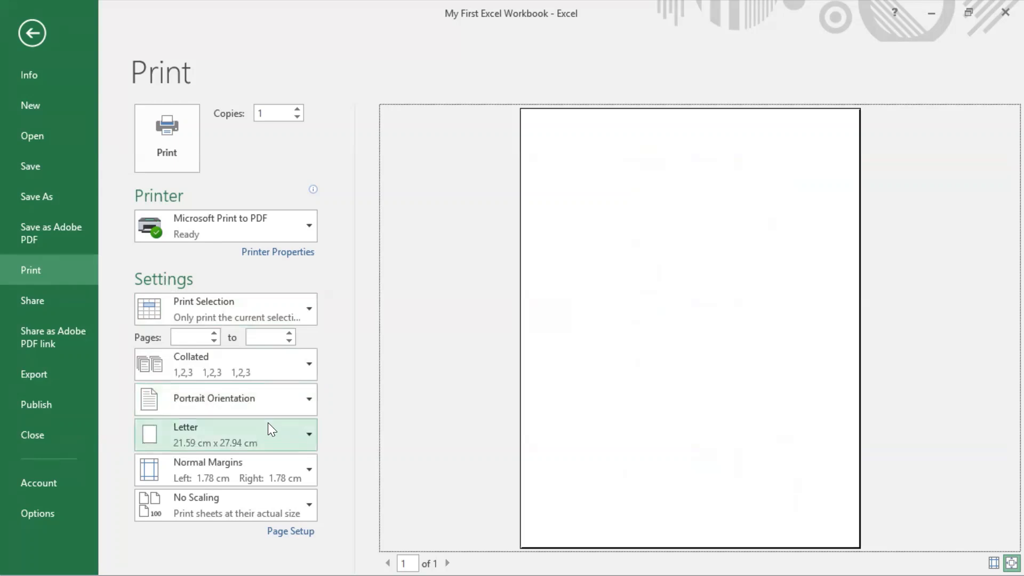
Step: View the print scaling options, dismiss them without choosing one and return to the worksheet
{"action": "left_click", "coordinate": [253, 497]}
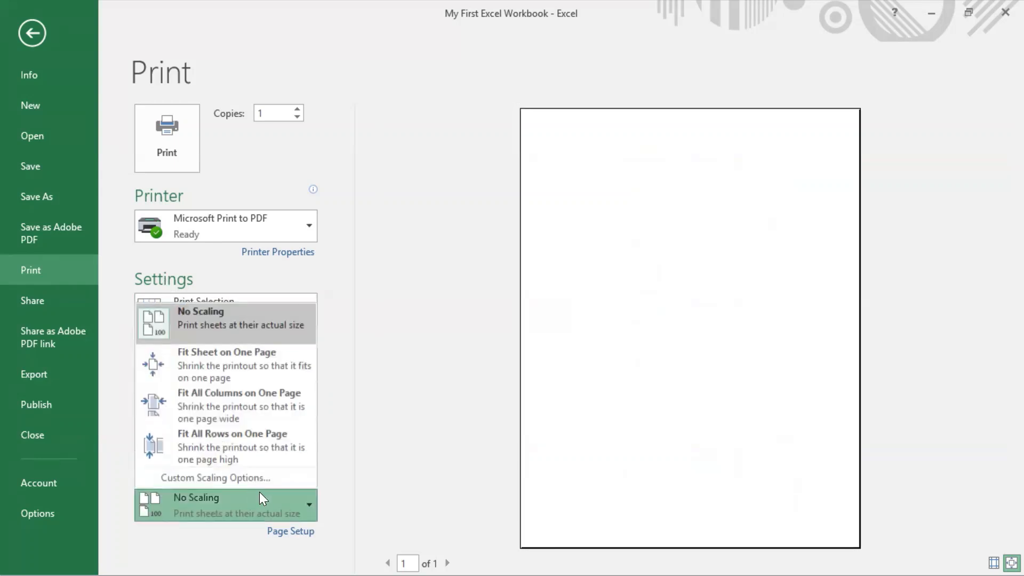
{"action": "left_click", "coordinate": [366, 468]}
{"action": "left_click", "coordinate": [269, 468]}
{"action": "left_click", "coordinate": [403, 380]}
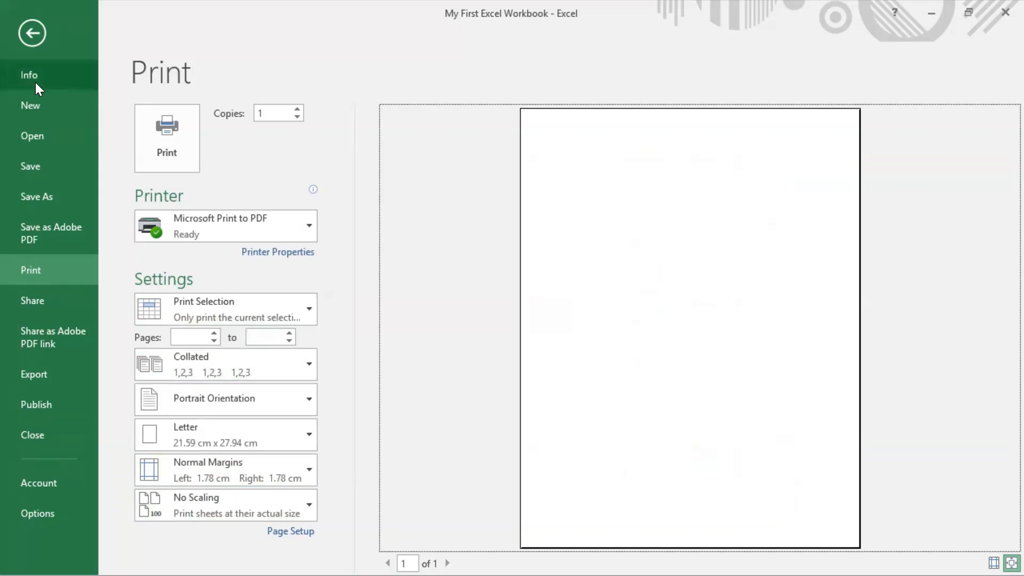
{"action": "left_click", "coordinate": [33, 37]}
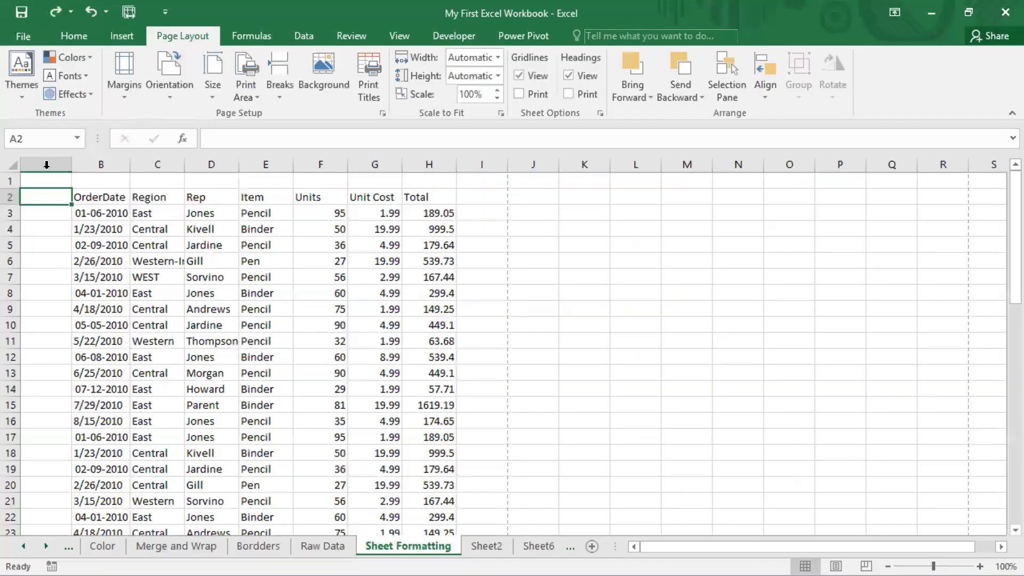
Step: Select the order data in B2:H20, from the OrderDate header to the Total column
{"action": "left_click_drag", "start_coordinate": [45, 181], "coordinate": [486, 505]}
{"action": "left_click", "coordinate": [614, 499]}
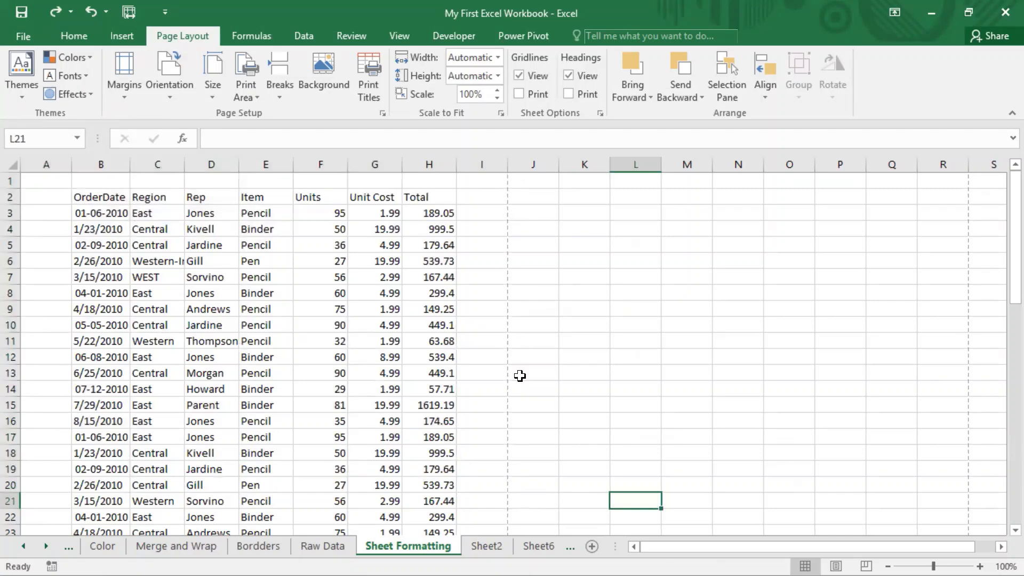
{"action": "left_click_drag", "start_coordinate": [50, 182], "coordinate": [203, 215]}
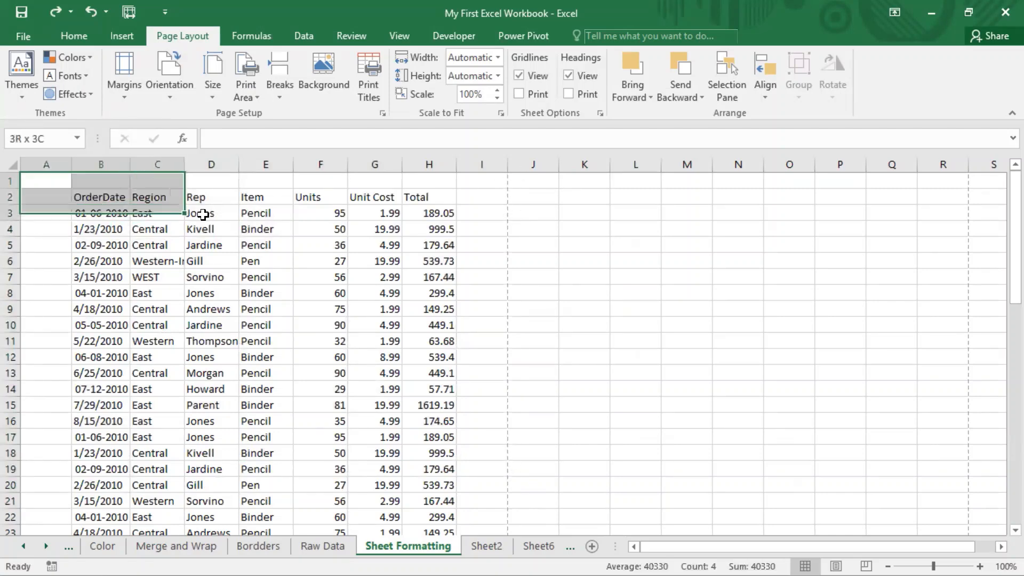
{"action": "left_click", "coordinate": [211, 309]}
{"action": "left_click_drag", "start_coordinate": [90, 197], "coordinate": [403, 483]}
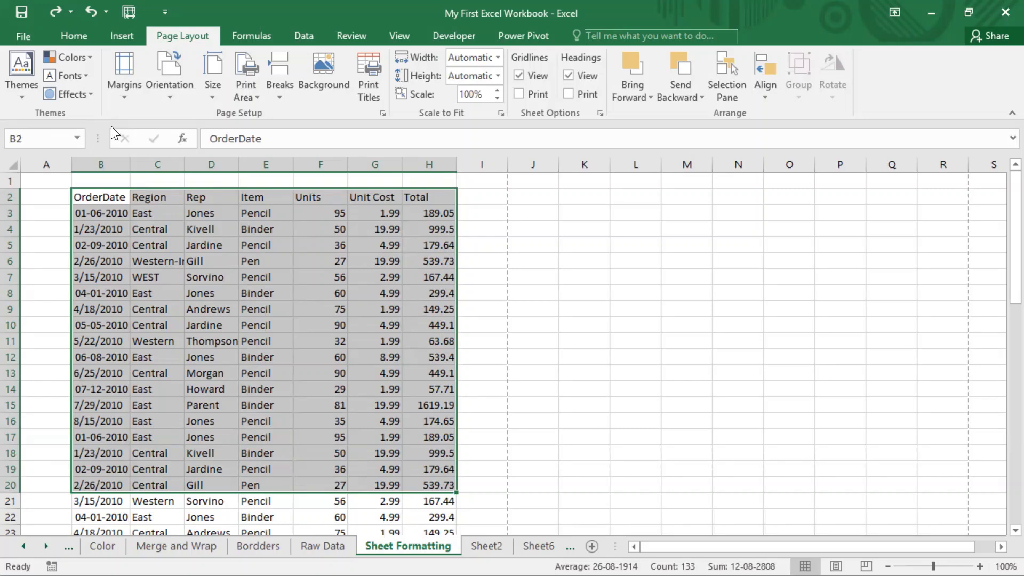
Step: In Page Setup's Sheet options, set the print area to $B$2:$H$20 by picking the range on the worksheet, and apply it
{"action": "left_click", "coordinate": [381, 113]}
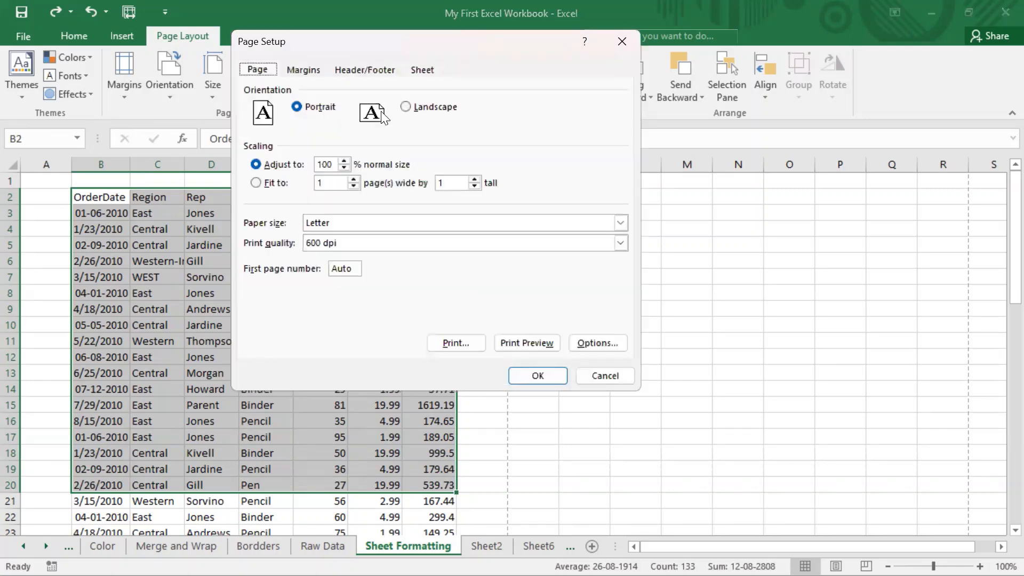
{"action": "left_click", "coordinate": [423, 70]}
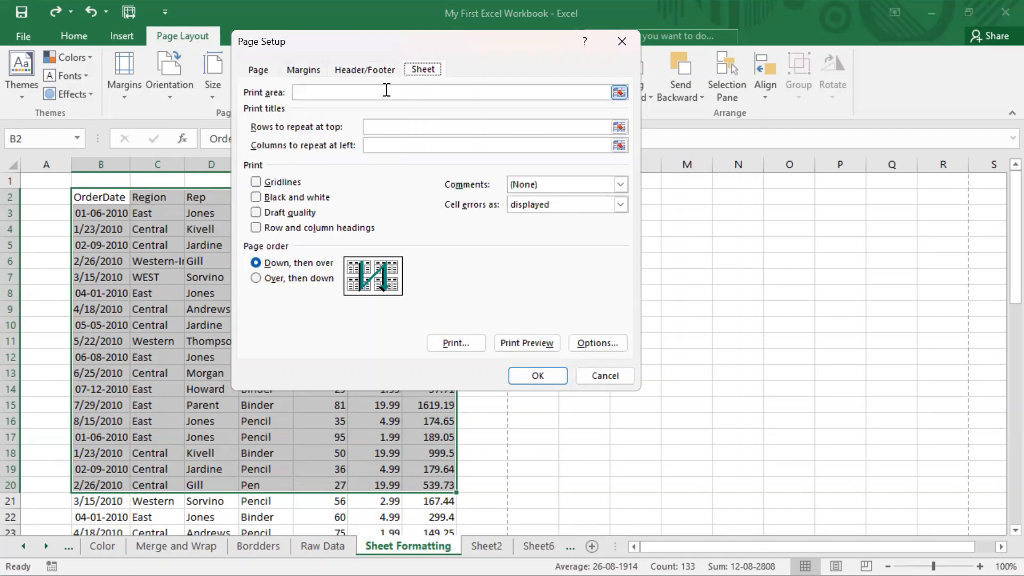
{"action": "left_click", "coordinate": [511, 91]}
{"action": "left_click", "coordinate": [617, 93]}
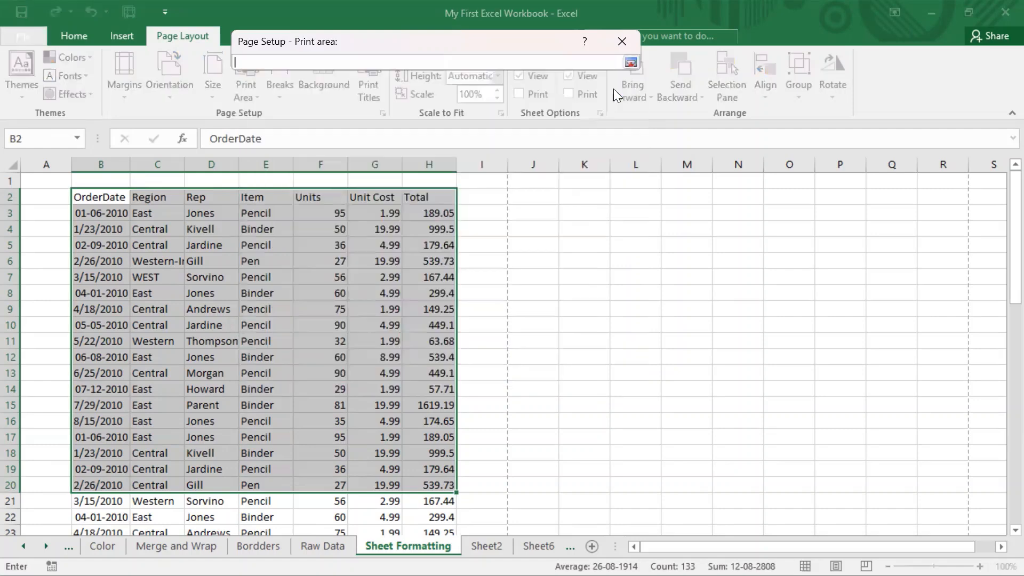
{"action": "left_click_drag", "start_coordinate": [85, 197], "coordinate": [422, 487]}
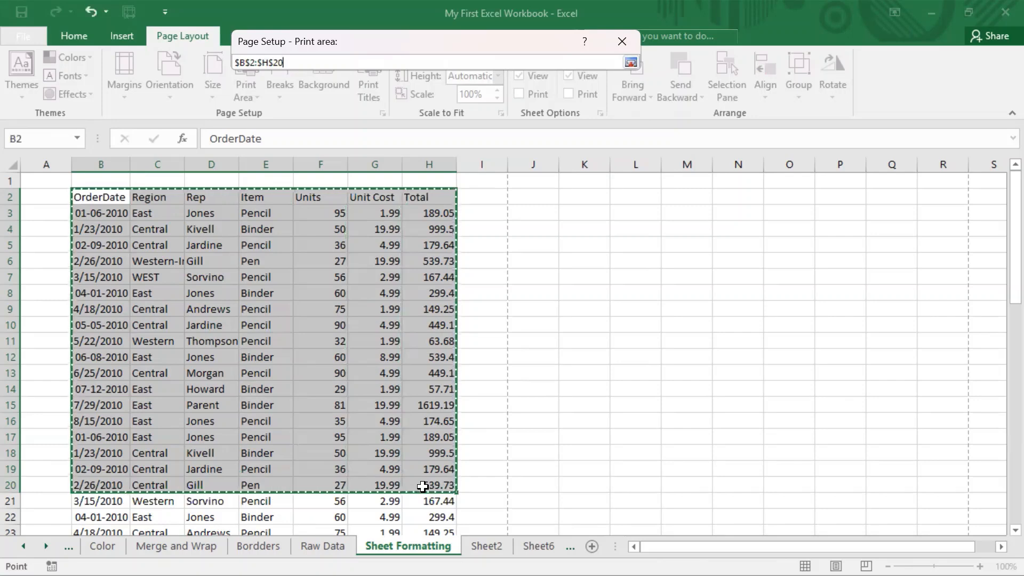
{"action": "left_click", "coordinate": [631, 62]}
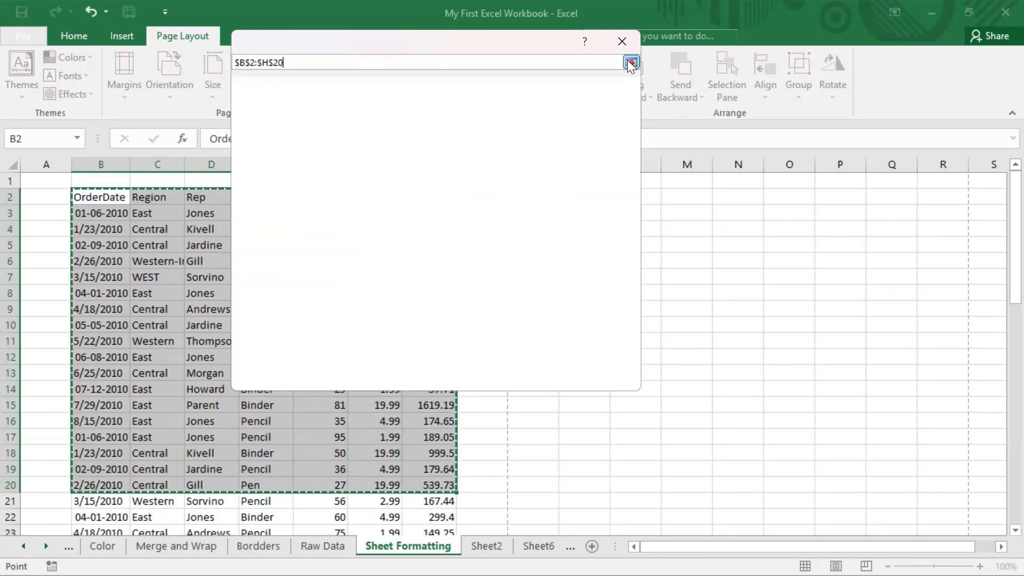
{"action": "left_click", "coordinate": [544, 375]}
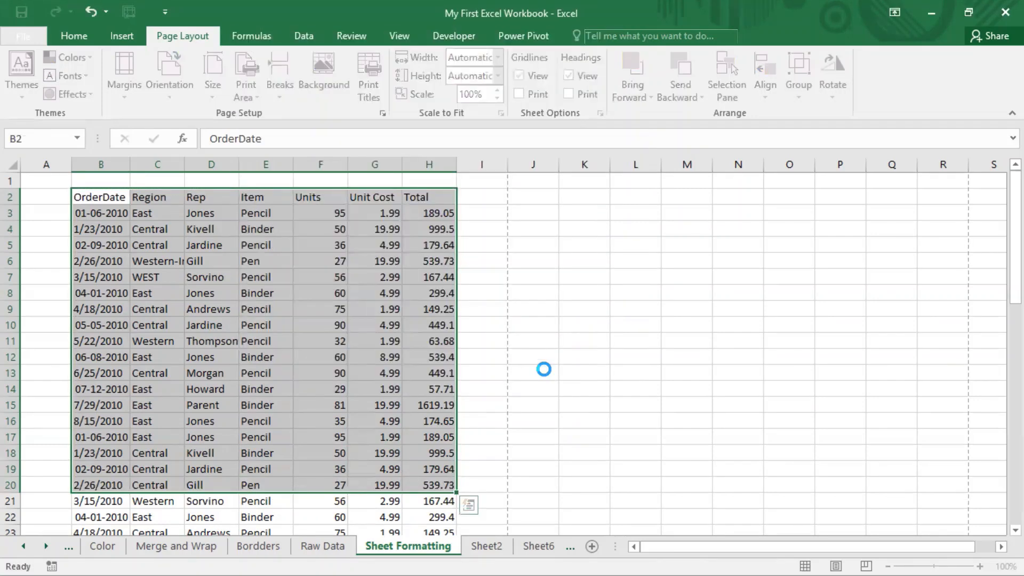
Step: Highlight the B2:H20 print area on the sheet, deselect it and select the OrderDate header cell
{"action": "left_click", "coordinate": [481, 277]}
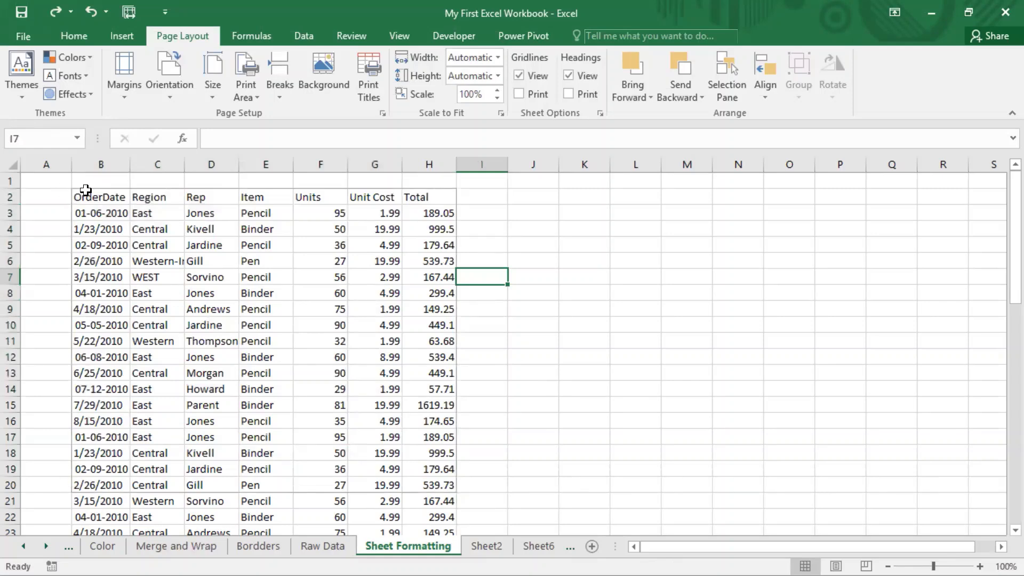
{"action": "left_click_drag", "start_coordinate": [85, 196], "coordinate": [432, 482]}
{"action": "left_click", "coordinate": [491, 469]}
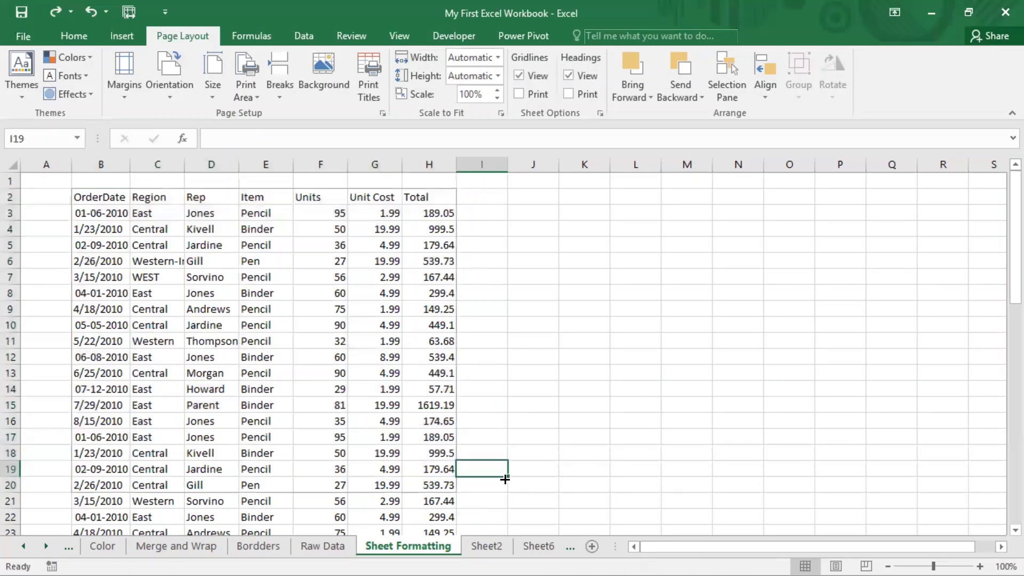
{"action": "left_click", "coordinate": [90, 197]}
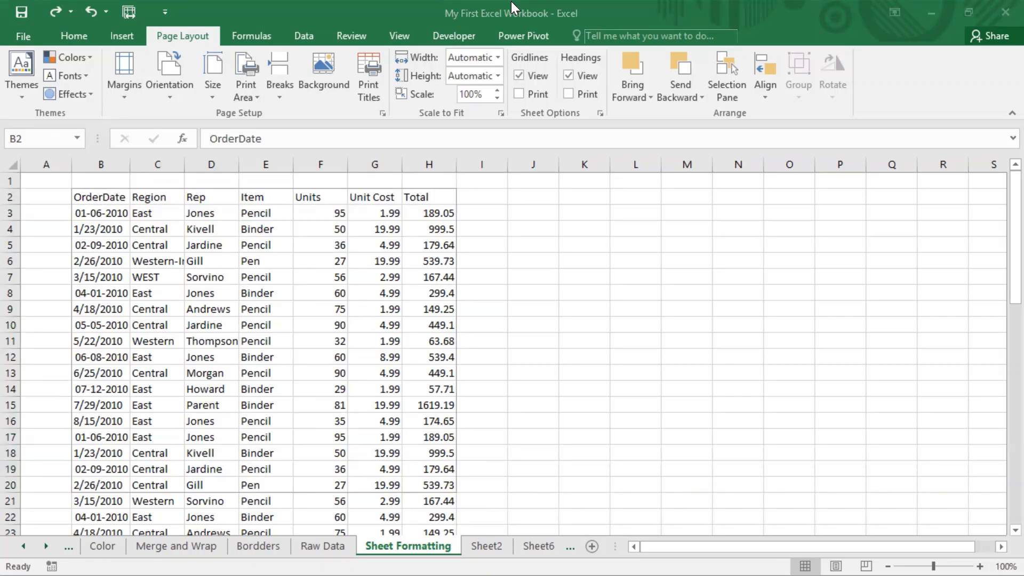
{"action": "left_click", "coordinate": [382, 113]}
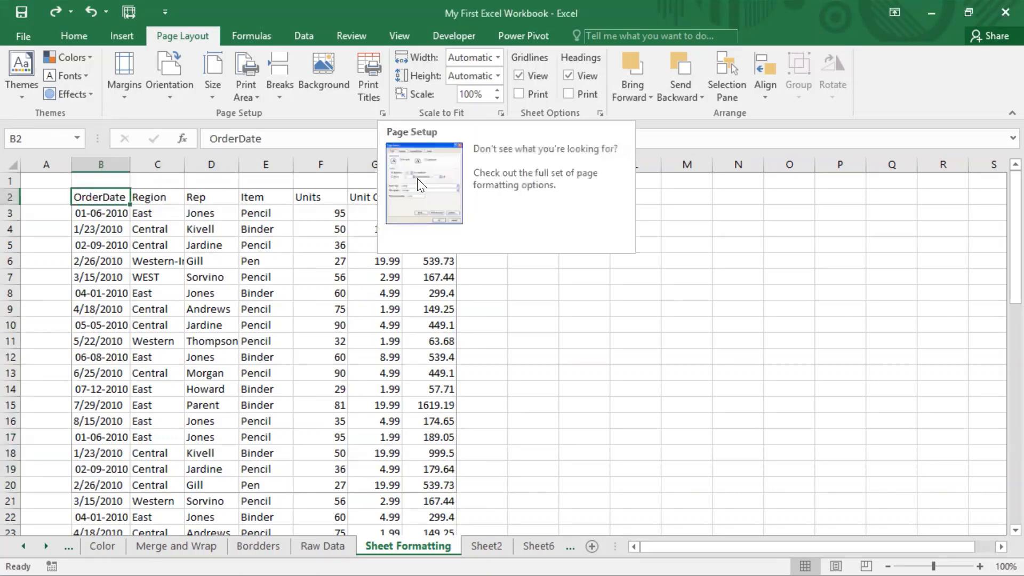
Step: Open the print preview, switch the print scope to Print Active Sheets, inspect the page and return to the worksheet
{"action": "left_click", "coordinate": [26, 34]}
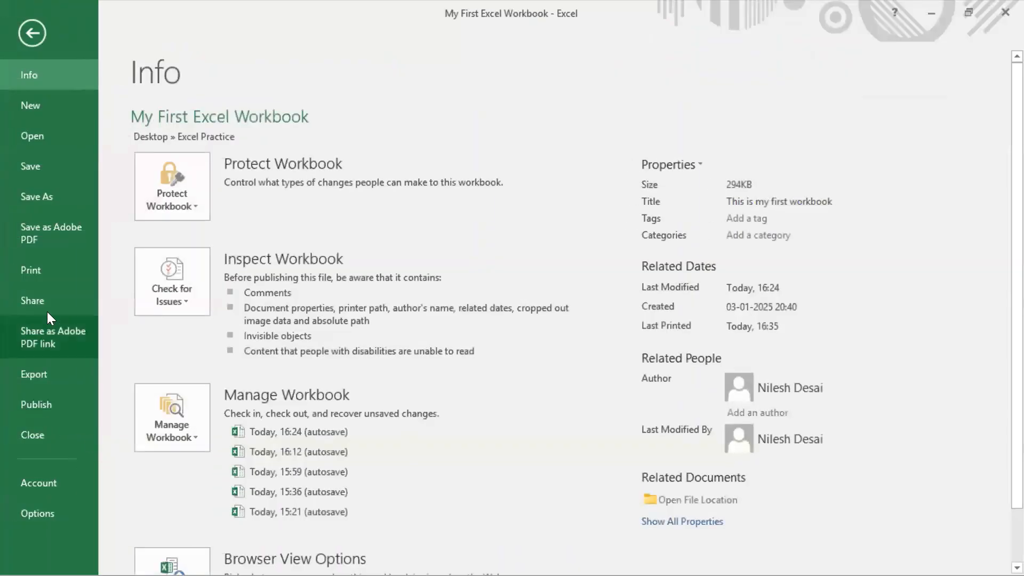
{"action": "left_click", "coordinate": [39, 276]}
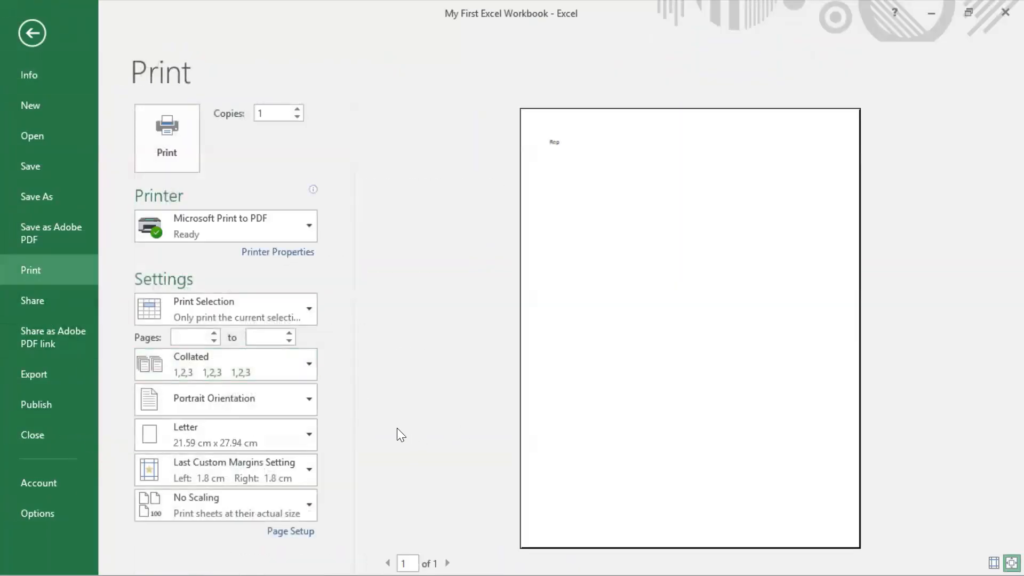
{"action": "left_click", "coordinate": [267, 304]}
{"action": "left_click", "coordinate": [236, 337]}
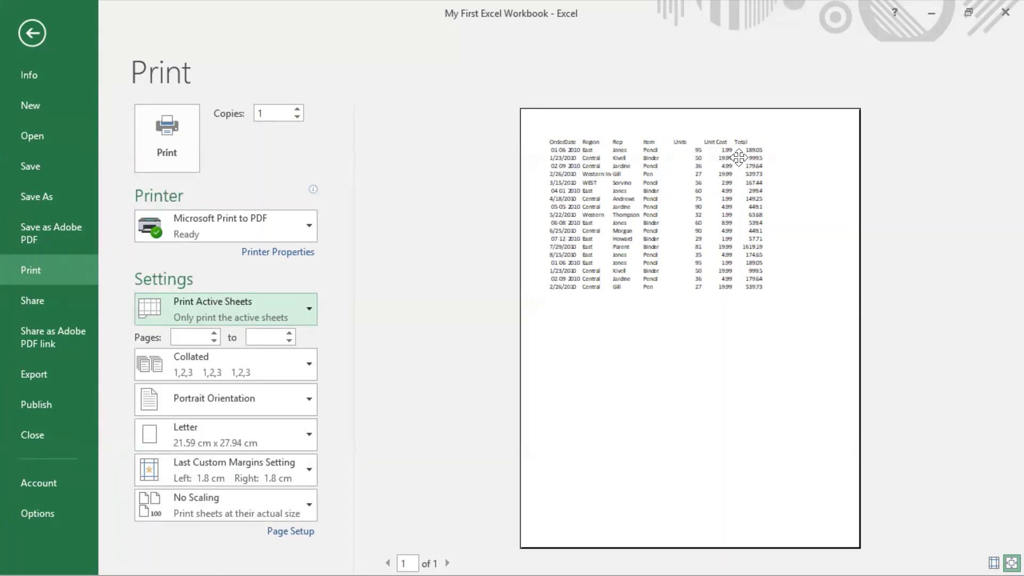
{"action": "left_click", "coordinate": [32, 33]}
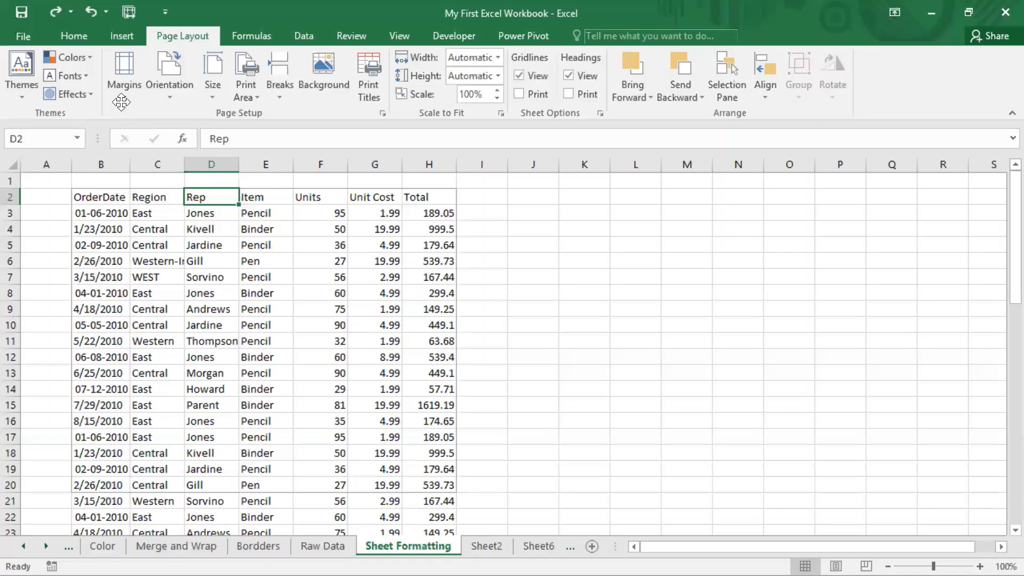
Step: Reopen Page Setup and review the print area and print title fields in its Sheet options
{"action": "left_click", "coordinate": [382, 112]}
{"action": "left_click", "coordinate": [414, 68]}
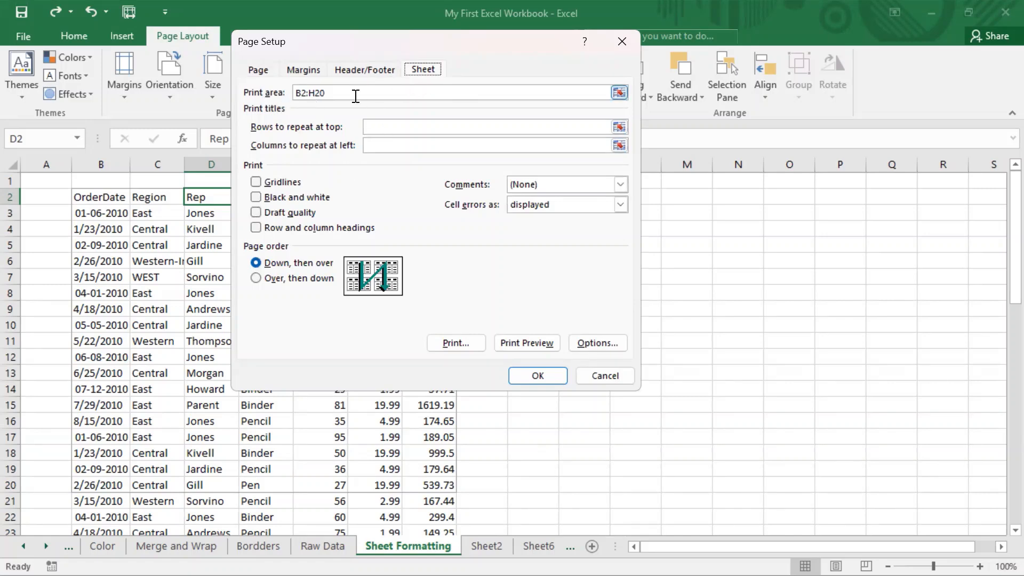
{"action": "left_click", "coordinate": [511, 2]}
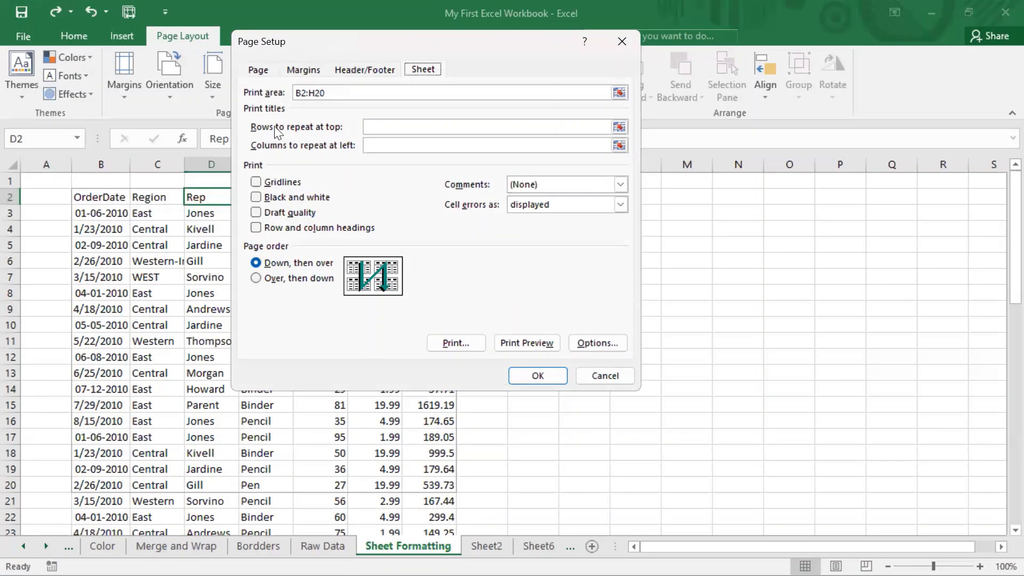
Step: Set header row 2 as the row to repeat at top, picking it on the worksheet
{"action": "left_click", "coordinate": [618, 127]}
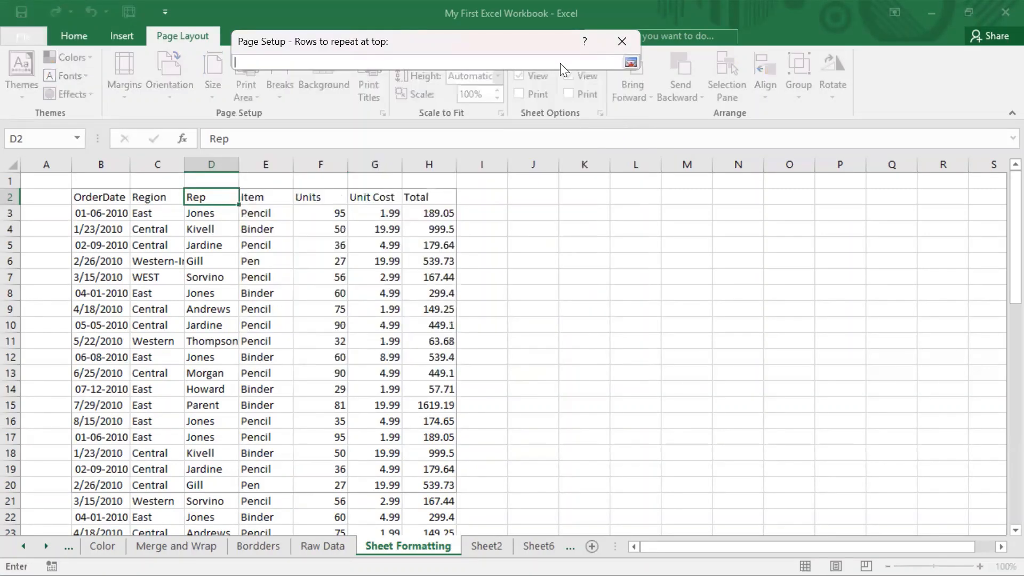
{"action": "left_click", "coordinate": [266, 213]}
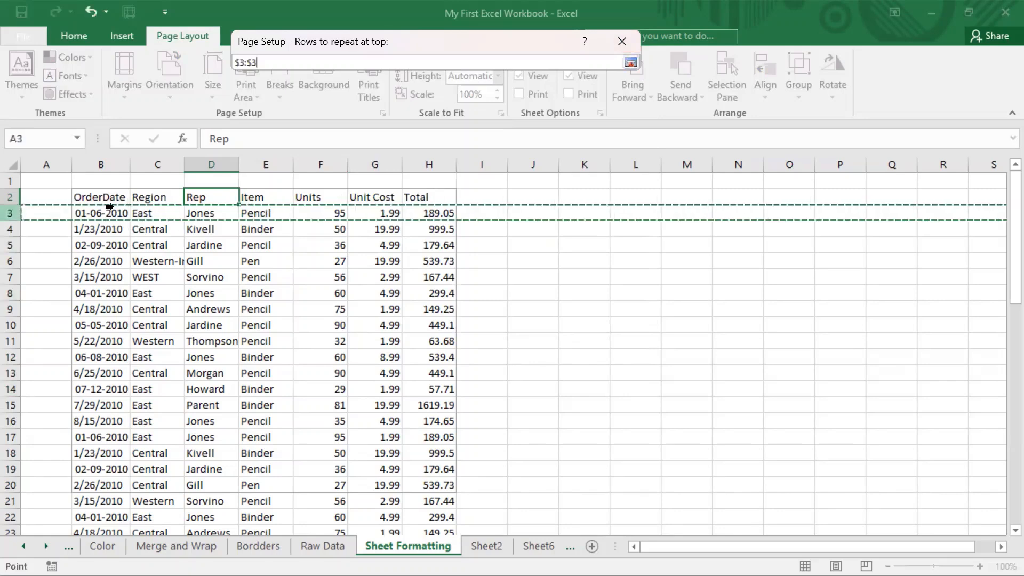
{"action": "left_click", "coordinate": [112, 195]}
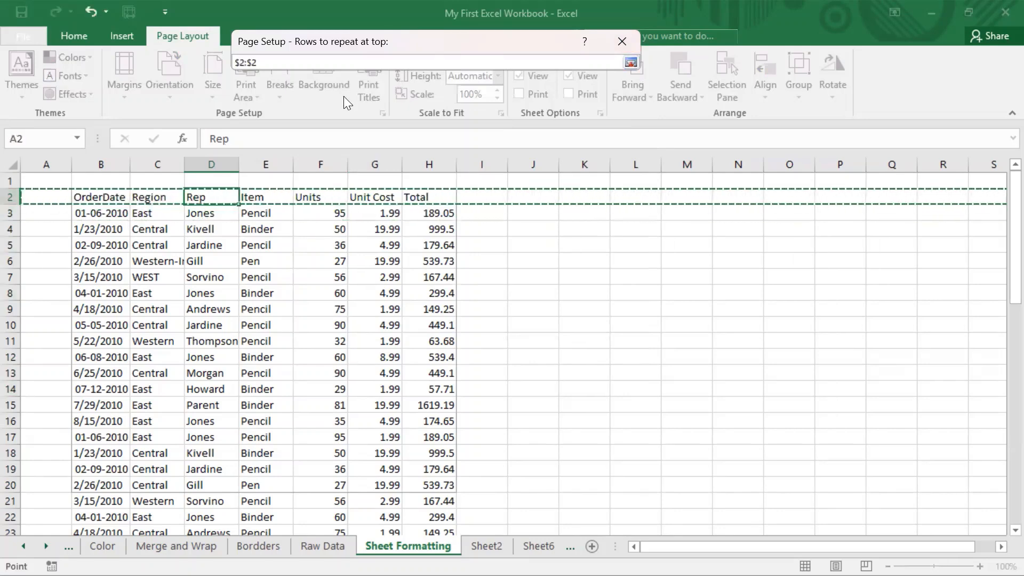
{"action": "left_click", "coordinate": [630, 62]}
Step: Clear both the print area and the rows to repeat at top, and apply the page setup
{"action": "left_click", "coordinate": [480, 92]}
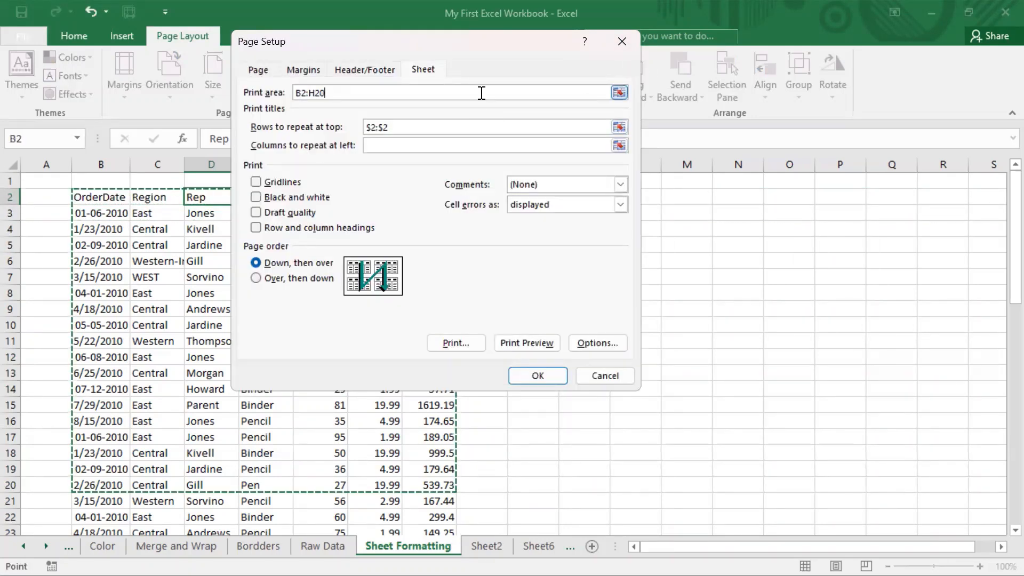
{"action": "key", "text": "BackSpace"}
{"action": "key", "text": "BackSpace"}
{"action": "key", "text": "BackSpace"}
{"action": "key", "text": "BackSpace"}
{"action": "key", "text": "BackSpace"}
{"action": "key", "text": "BackSpace"}
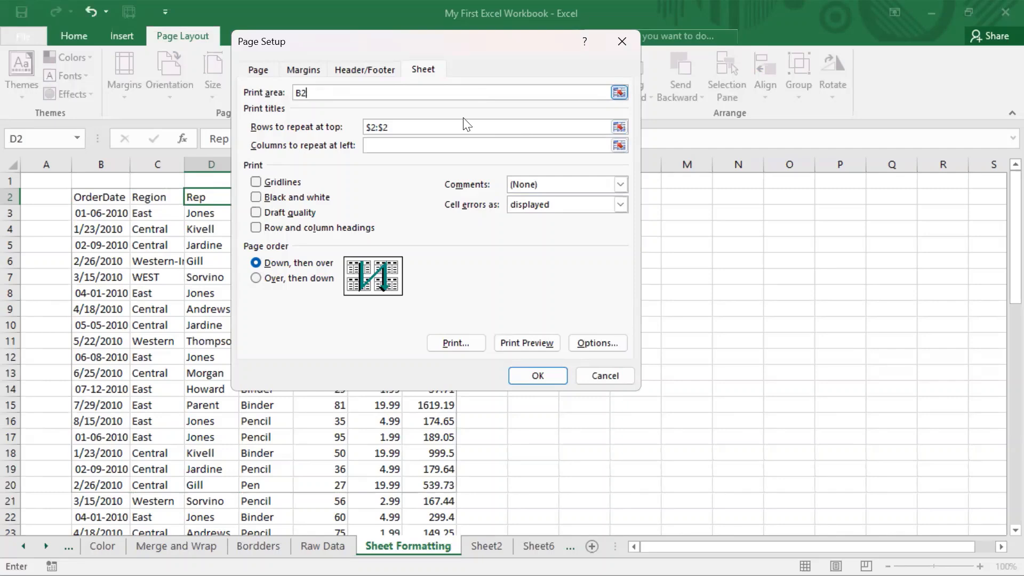
{"action": "left_click", "coordinate": [463, 124]}
{"action": "key", "text": "BackSpace"}
{"action": "key", "text": "BackSpace"}
{"action": "key", "text": "BackSpace"}
{"action": "key", "text": "BackSpace"}
{"action": "key", "text": "BackSpace"}
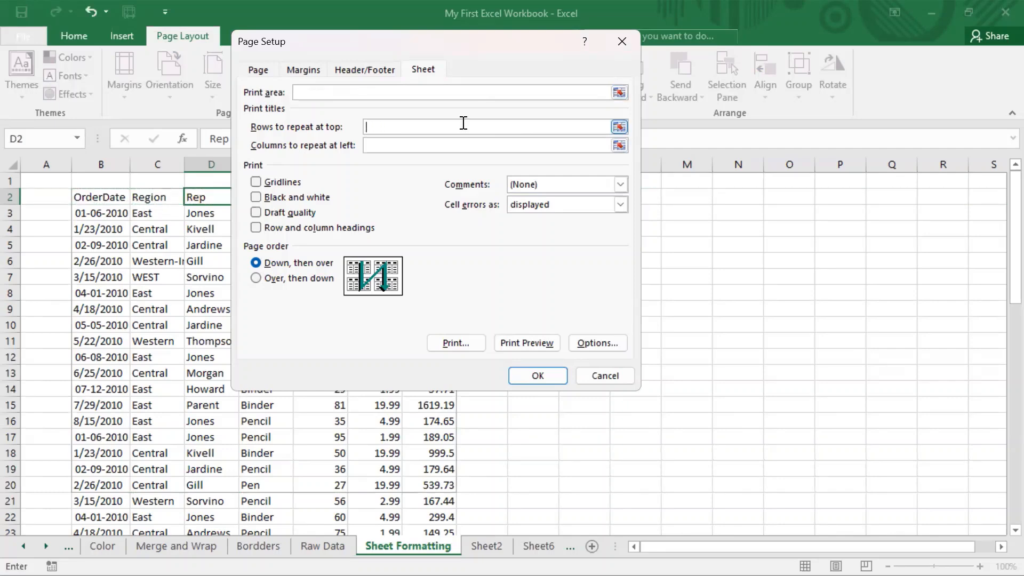
{"action": "left_click", "coordinate": [536, 376]}
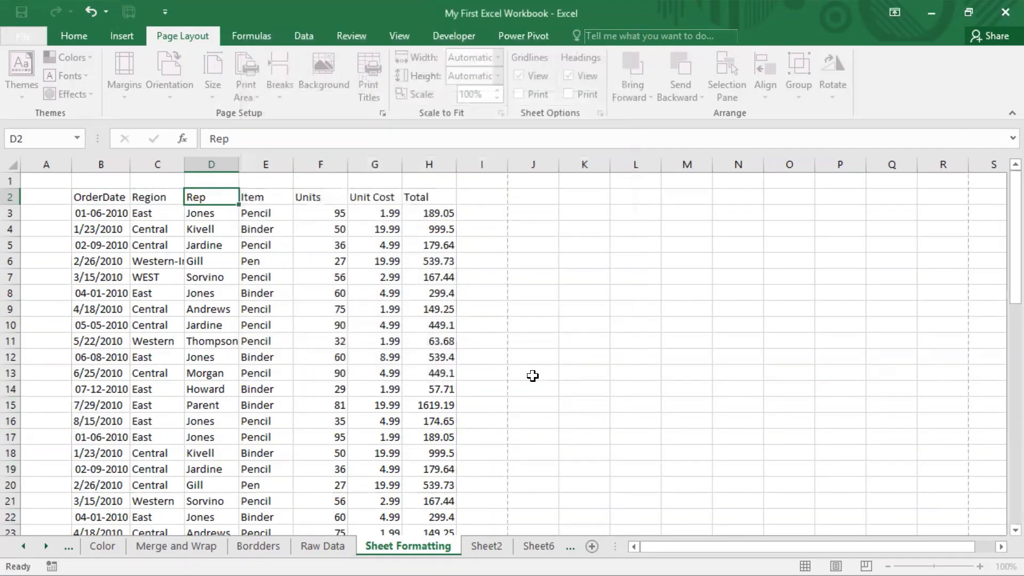
Step: Select the OrderDate header cell and open the print preview to examine the sheet without a print area
{"action": "left_click", "coordinate": [300, 356]}
{"action": "left_click", "coordinate": [111, 200]}
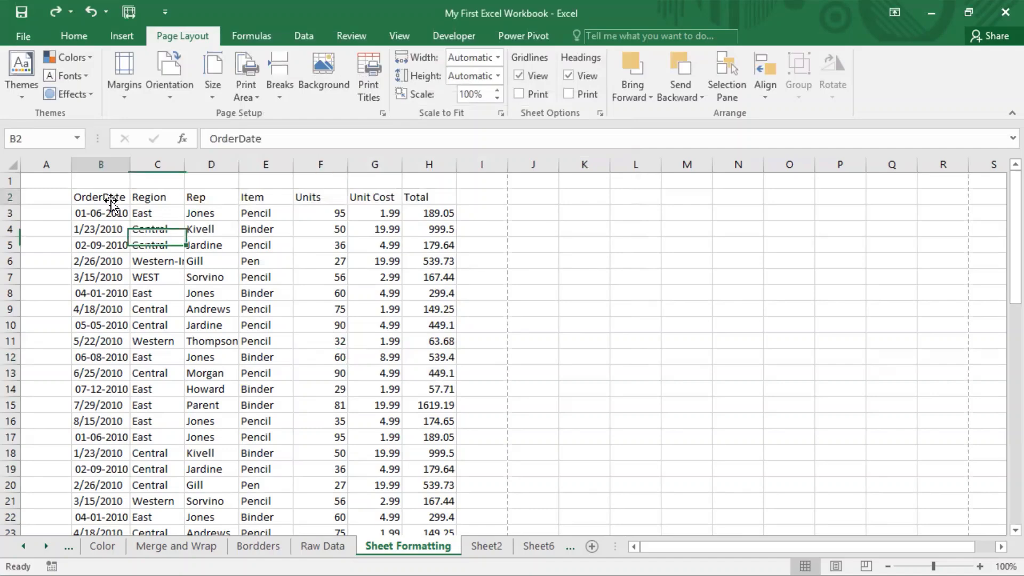
{"action": "key", "text": "ctrl+p"}
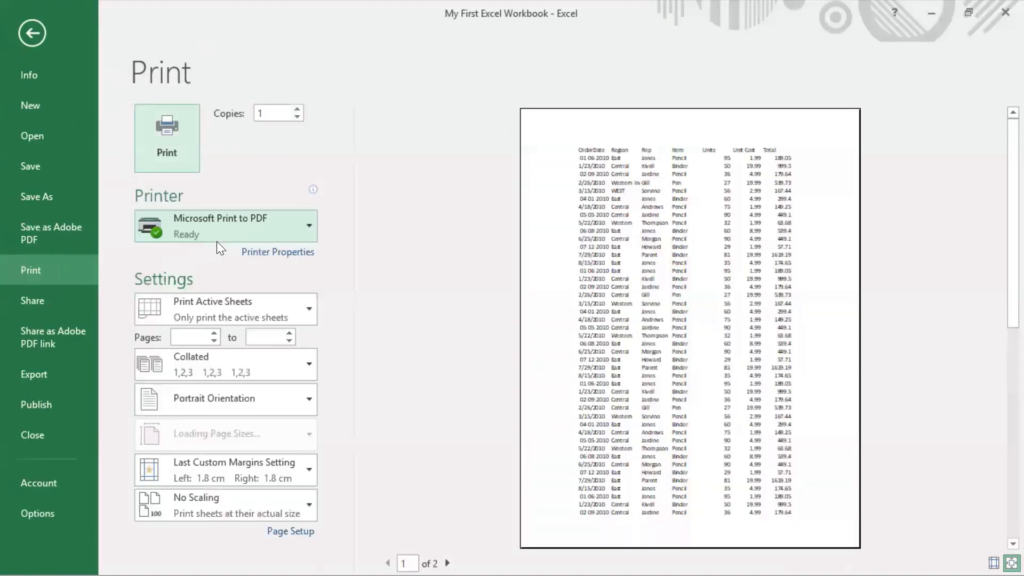
Step: Compare both pages of the print preview for a header row and return to the worksheet
{"action": "scroll", "coordinate": [788, 243], "scroll_direction": "down", "scroll_amount": 1}
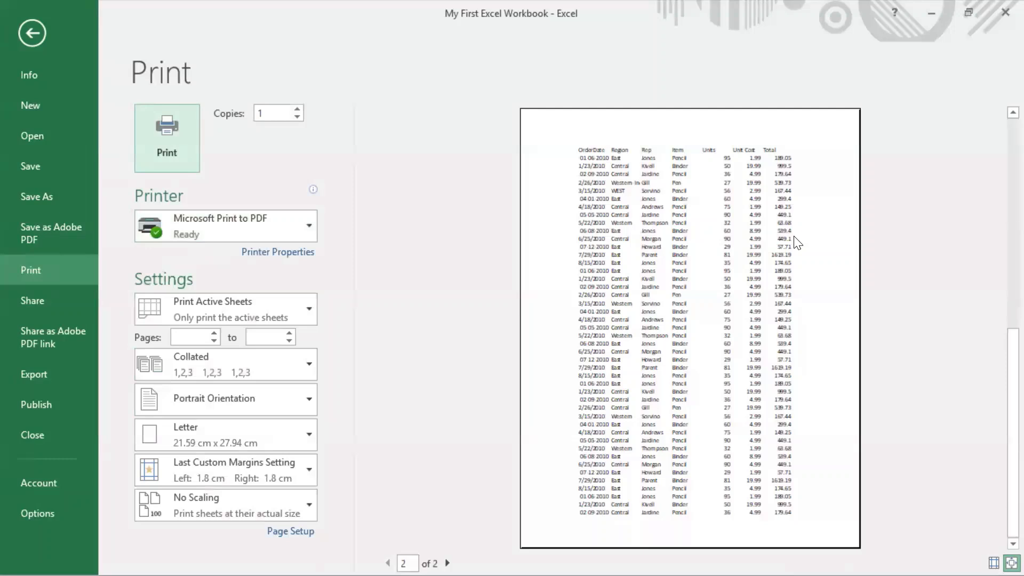
{"action": "scroll", "coordinate": [792, 245], "scroll_direction": "up", "scroll_amount": 1}
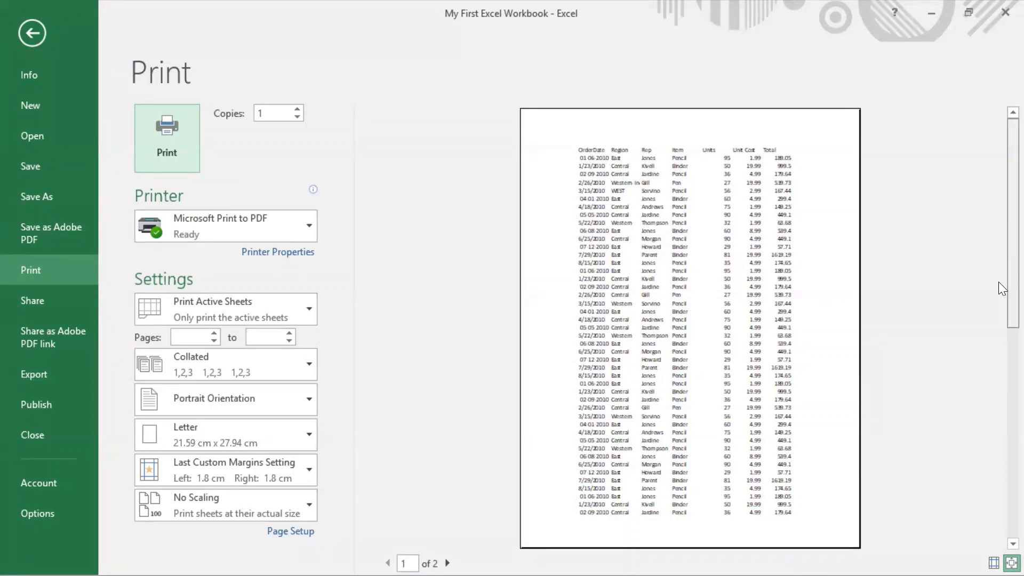
{"action": "scroll", "coordinate": [998, 310], "scroll_direction": "down", "scroll_amount": 1}
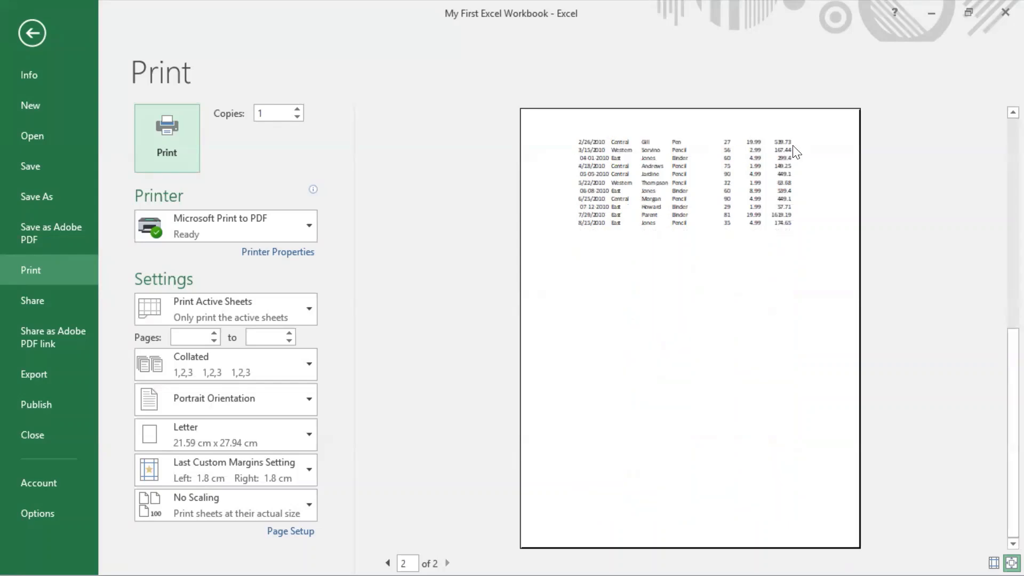
{"action": "left_click", "coordinate": [31, 45]}
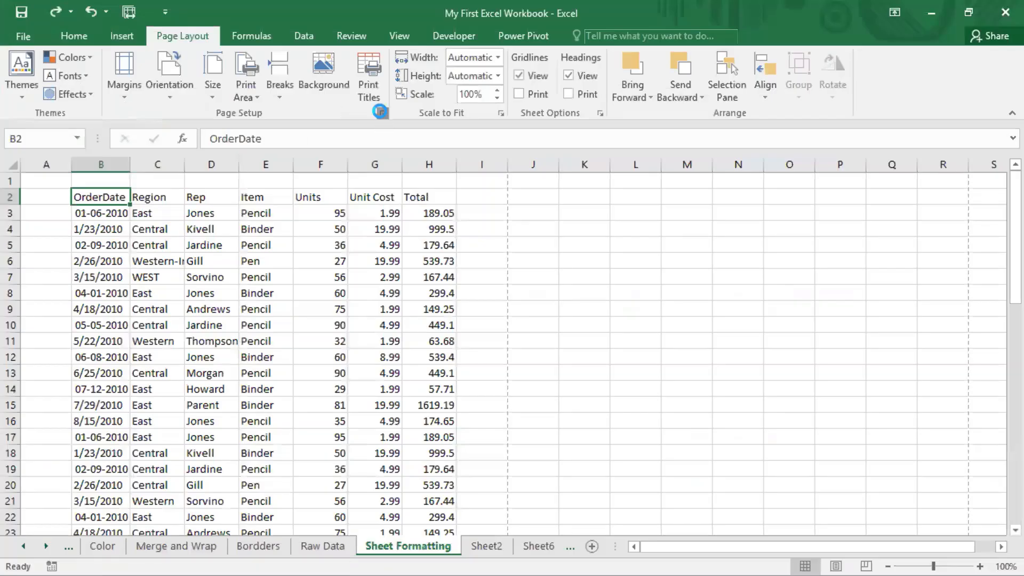
Step: Open the Sheet options of Page Setup and pick header row 2 as the row to repeat at top
{"action": "left_click", "coordinate": [379, 112]}
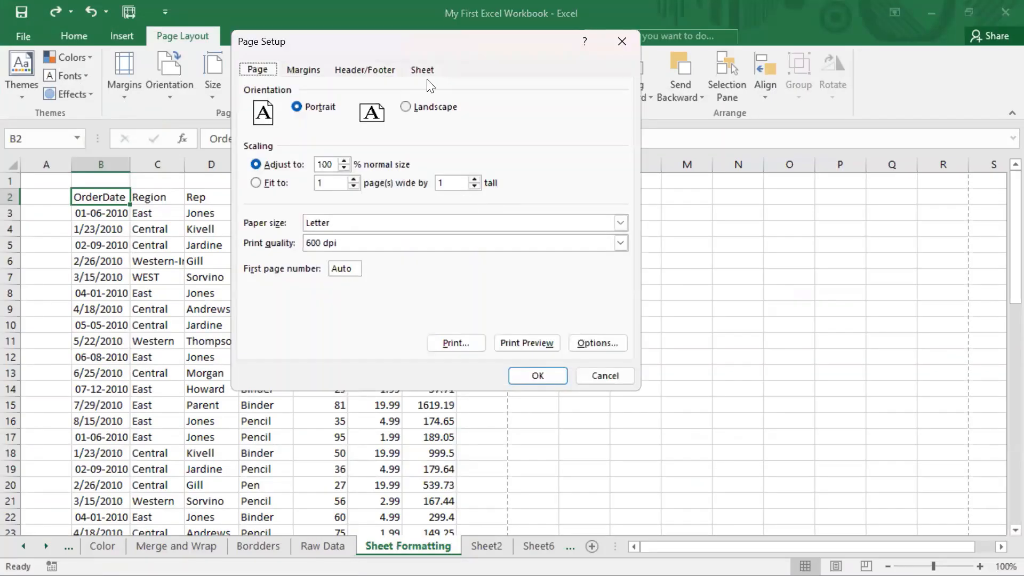
{"action": "left_click", "coordinate": [427, 66]}
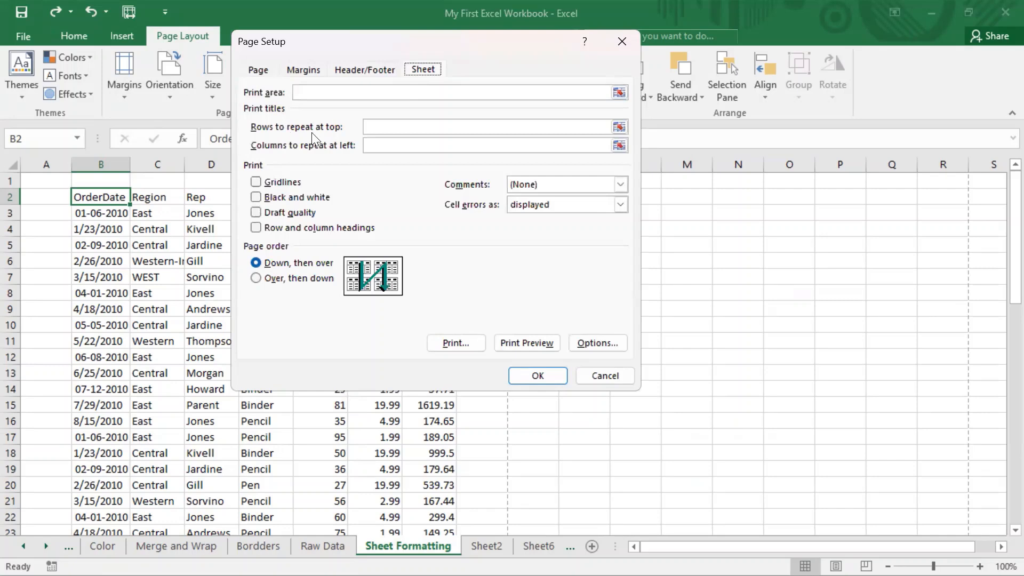
{"action": "left_click", "coordinate": [619, 126]}
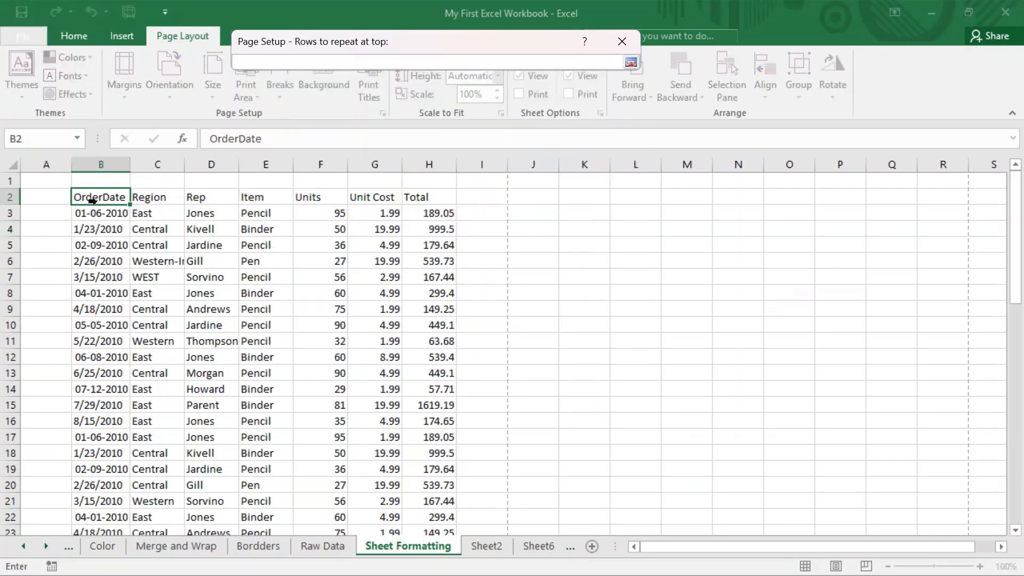
{"action": "mouse_move", "coordinate": [109, 197]}
{"action": "left_mouse_down"}
{"action": "mouse_move", "coordinate": [216, 198]}
{"action": "mouse_move", "coordinate": [126, 198]}
{"action": "left_mouse_up"}
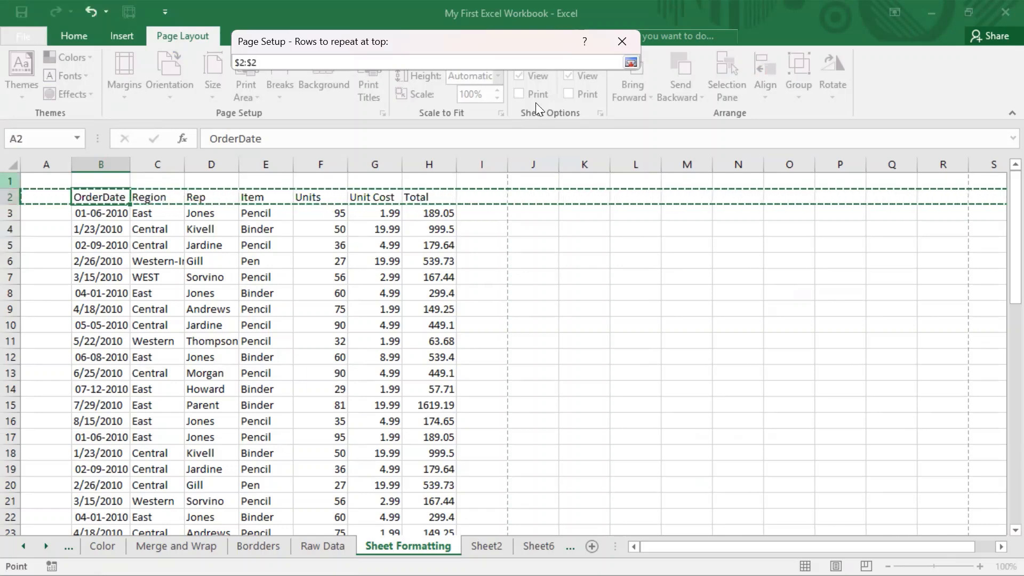
{"action": "left_click", "coordinate": [629, 63]}
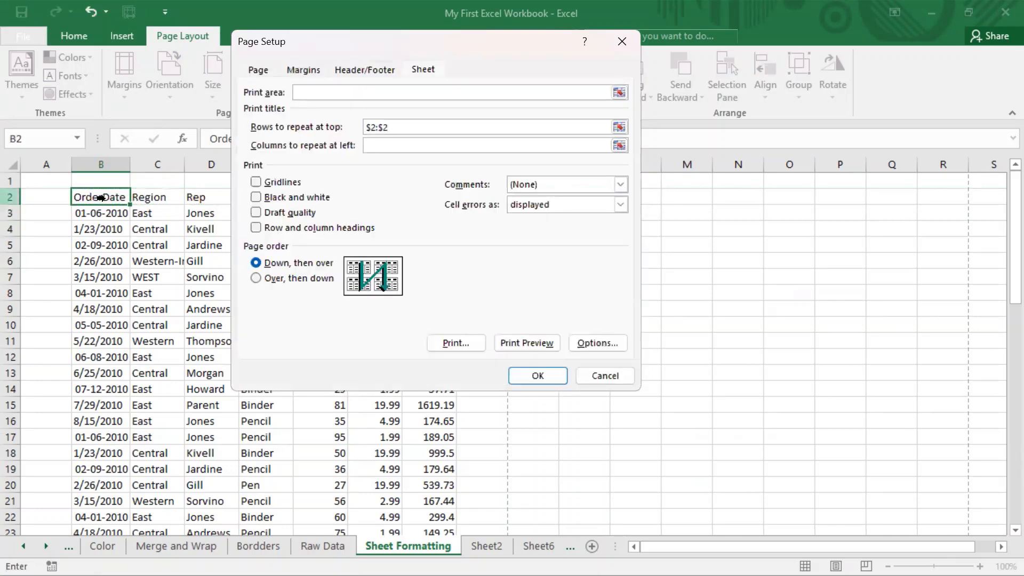
Step: Clear the rows to repeat at top, pick only row 2 ($2:$2) again, and apply the page setup
{"action": "left_click_drag", "start_coordinate": [100, 197], "coordinate": [193, 197]}
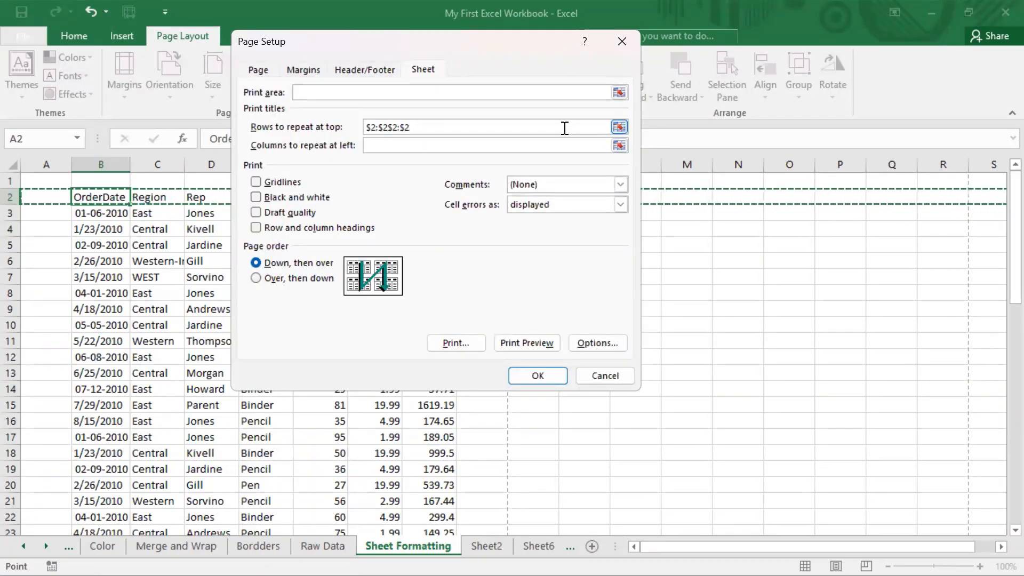
{"action": "key", "text": "BackSpace"}
{"action": "key", "text": "BackSpace"}
{"action": "key", "text": "BackSpace"}
{"action": "key", "text": "BackSpace"}
{"action": "key", "text": "BackSpace"}
{"action": "key", "text": "BackSpace"}
{"action": "key", "text": "BackSpace"}
{"action": "key", "text": "BackSpace"}
{"action": "key", "text": "BackSpace"}
{"action": "key", "text": "BackSpace"}
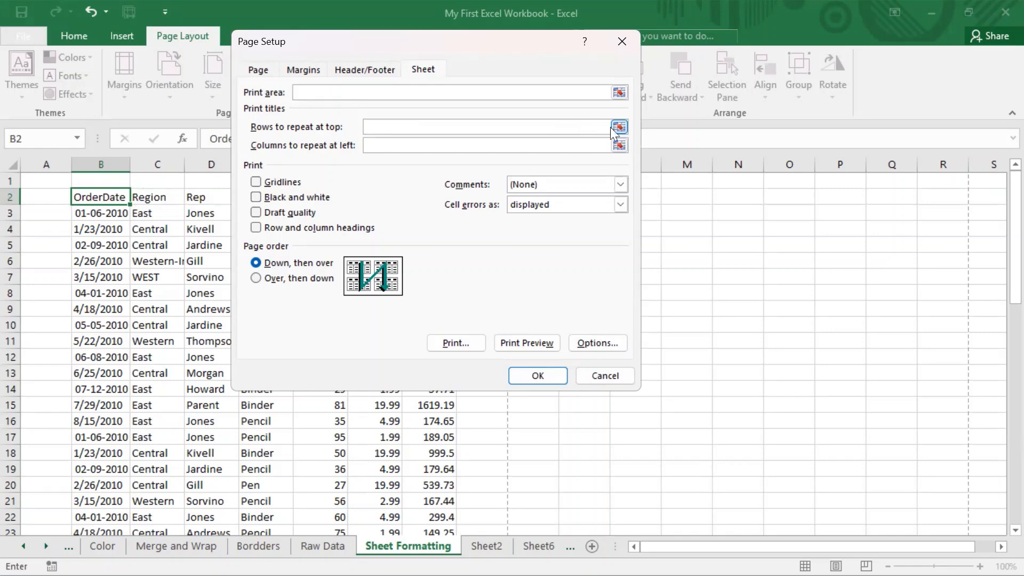
{"action": "left_click", "coordinate": [618, 126]}
{"action": "left_click", "coordinate": [107, 197]}
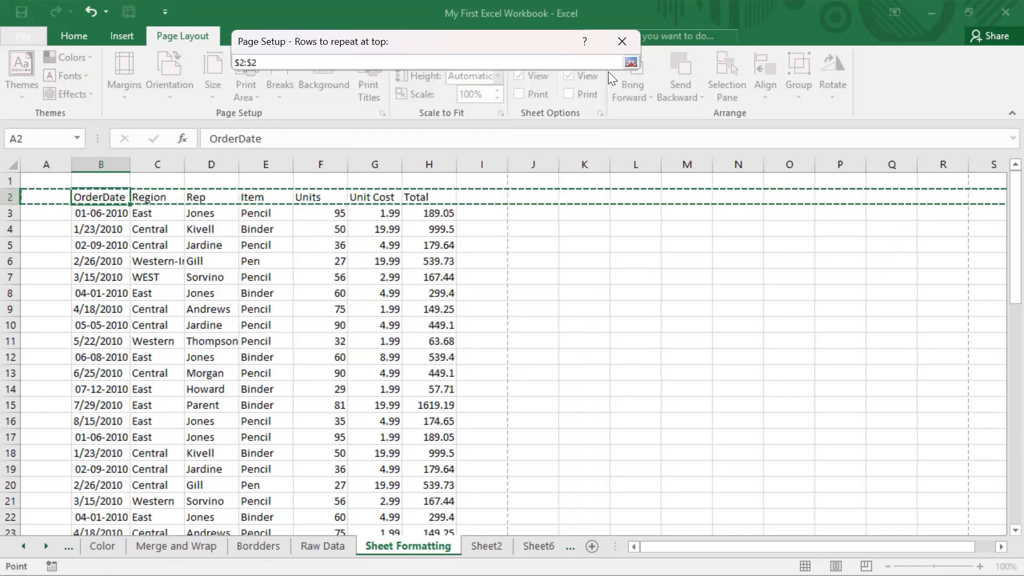
{"action": "left_click", "coordinate": [631, 63]}
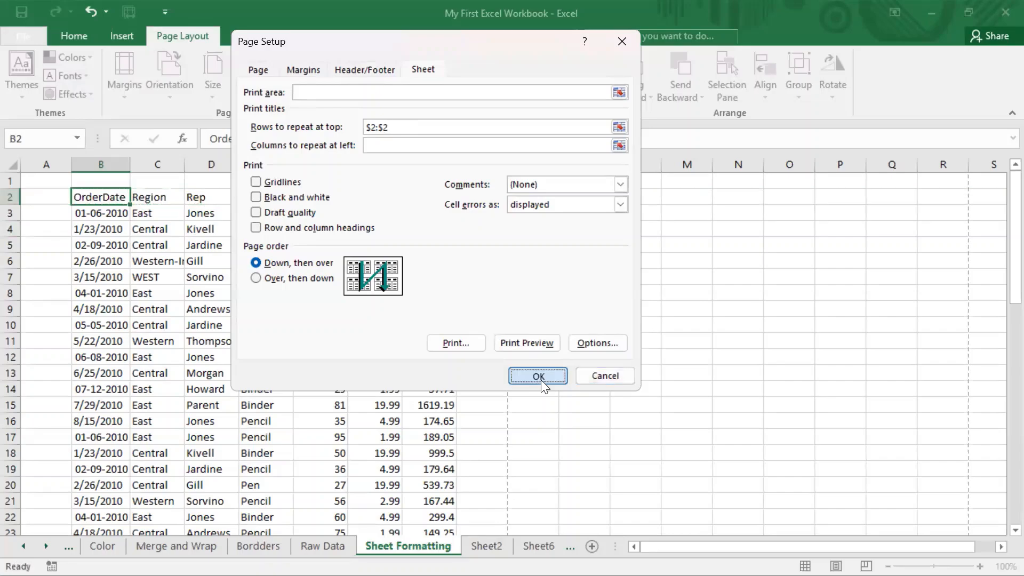
{"action": "left_click", "coordinate": [540, 379]}
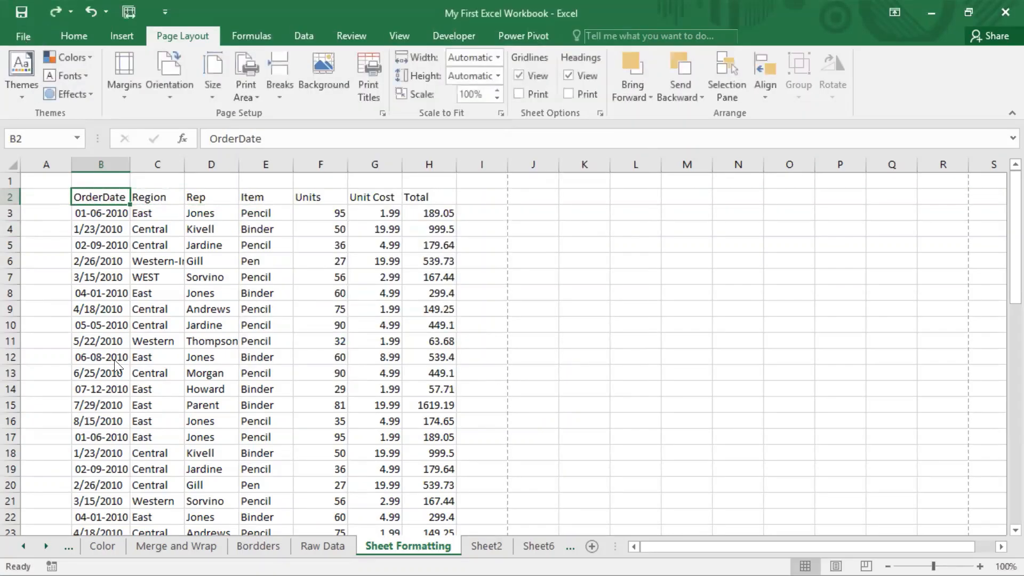
Step: Open the print preview, check page 2 for the repeated header row, and return to the worksheet
{"action": "left_click", "coordinate": [21, 35]}
{"action": "left_click", "coordinate": [44, 274]}
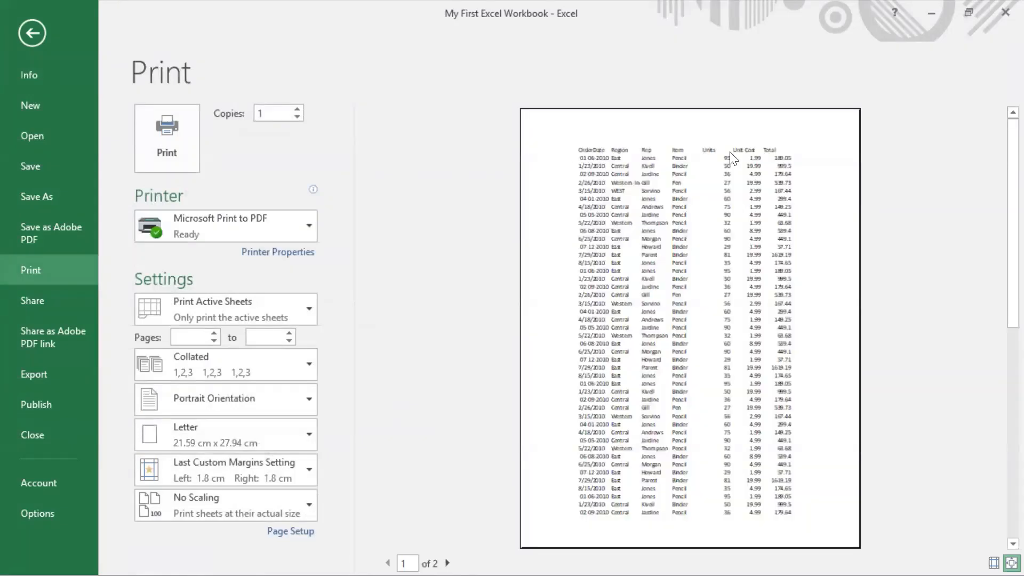
{"action": "left_click_drag", "start_coordinate": [998, 241], "coordinate": [998, 480]}
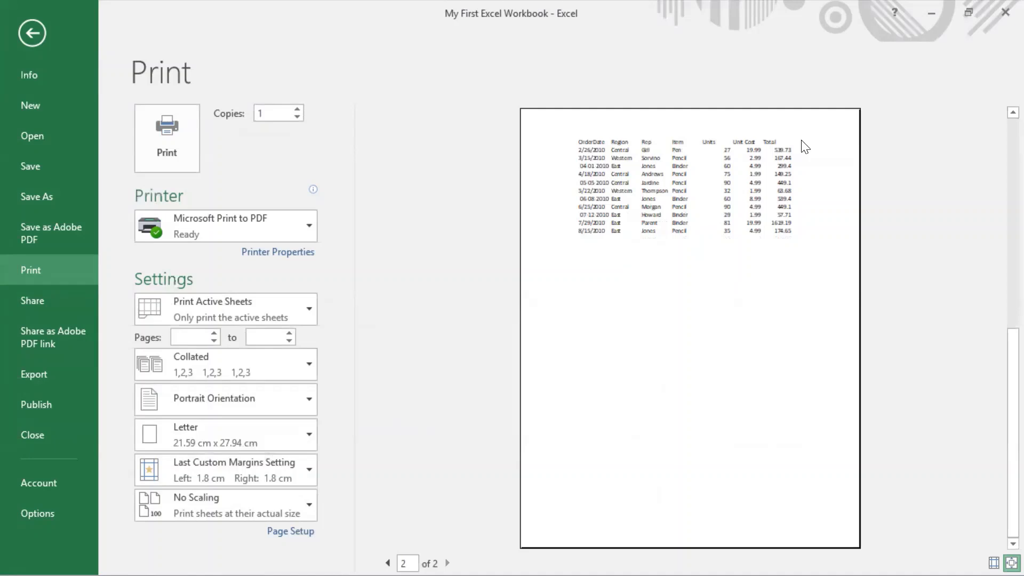
{"action": "left_click", "coordinate": [16, 30]}
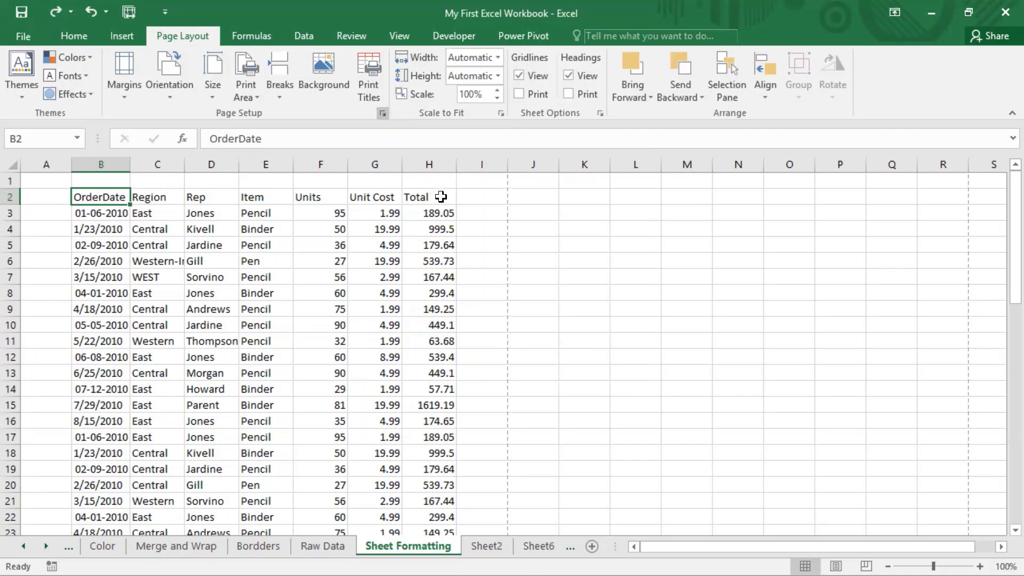
Step: Review the columns to repeat at left setting in Page Setup, check the sheet in print preview, and return to the worksheet
{"action": "left_click", "coordinate": [382, 113]}
{"action": "left_click", "coordinate": [418, 69]}
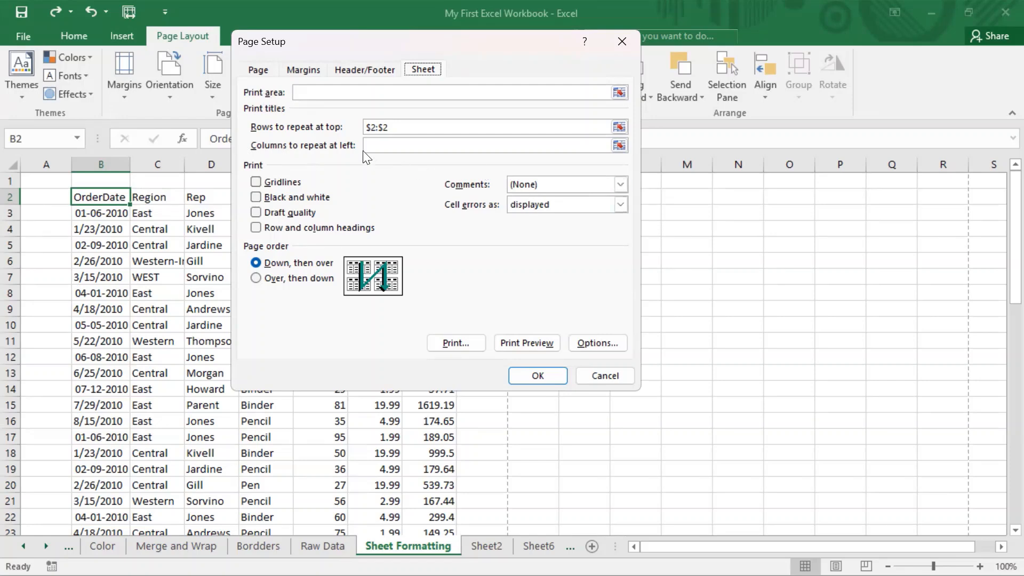
{"action": "left_click", "coordinate": [398, 145]}
{"action": "left_click", "coordinate": [534, 346]}
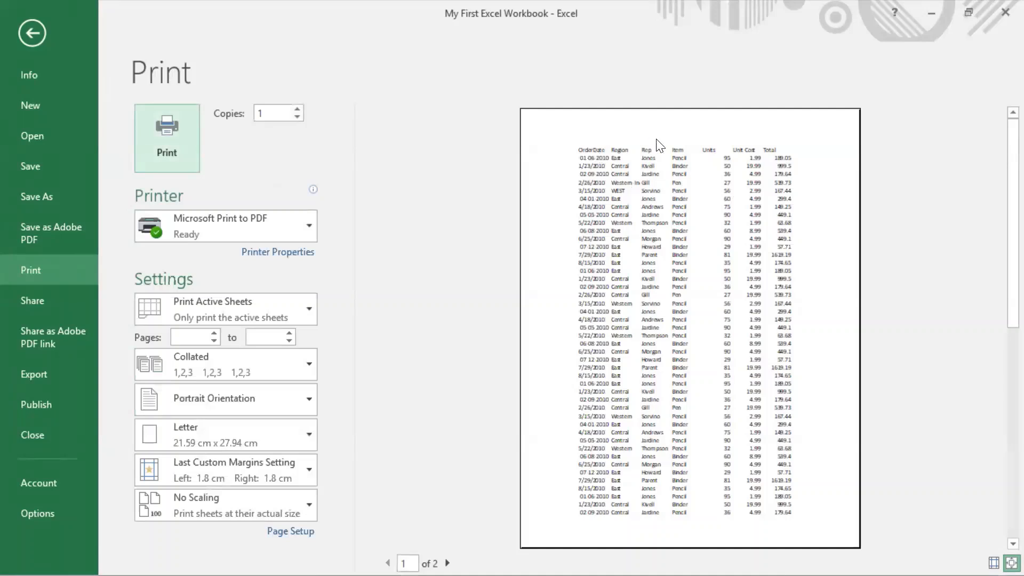
{"action": "left_click", "coordinate": [25, 26]}
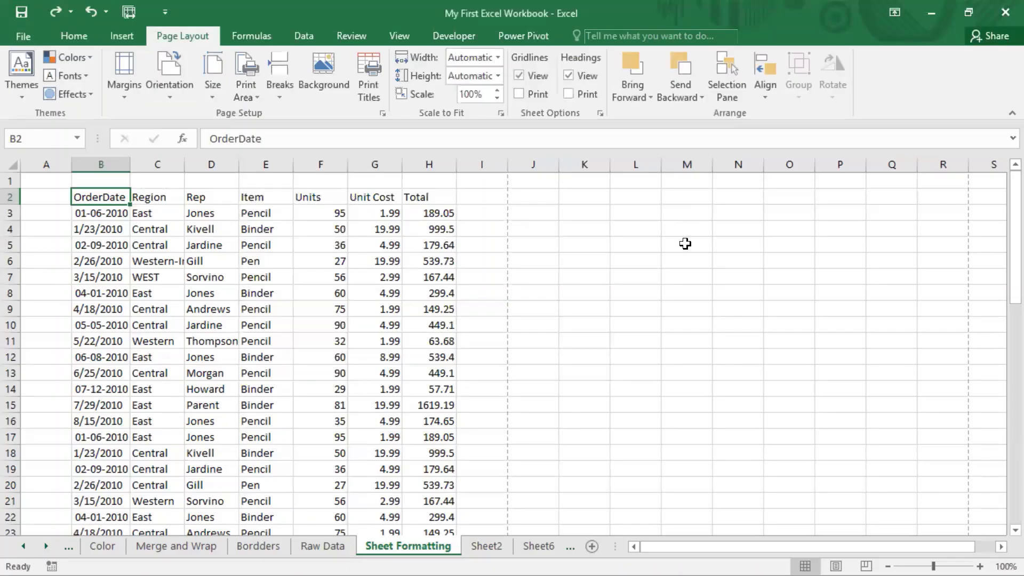
Step: Turn on gridline printing in the Sheet options of Page Setup and examine both pages in print preview
{"action": "left_click_drag", "start_coordinate": [685, 213], "coordinate": [687, 277]}
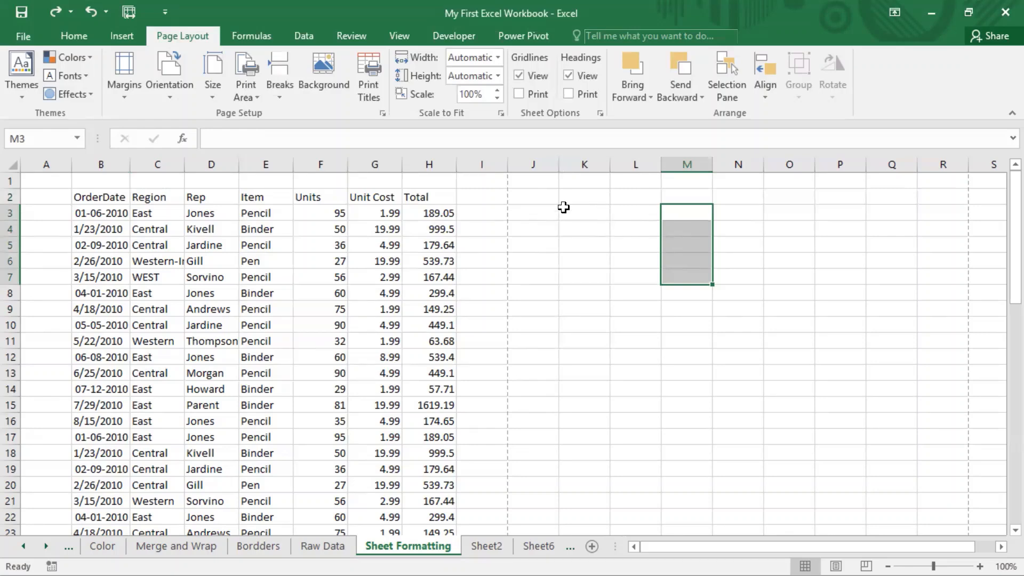
{"action": "left_click", "coordinate": [383, 114]}
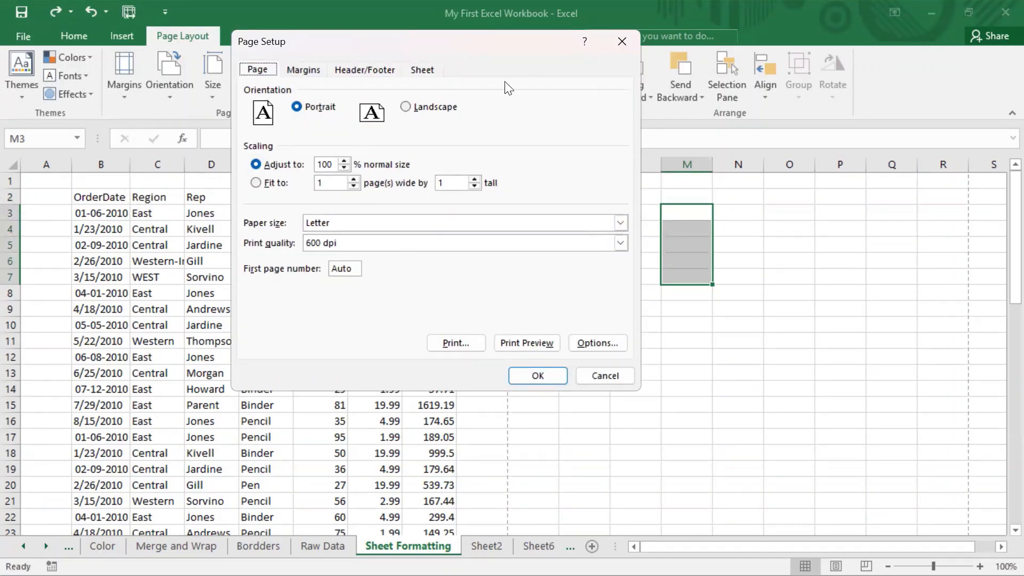
{"action": "left_click", "coordinate": [429, 70]}
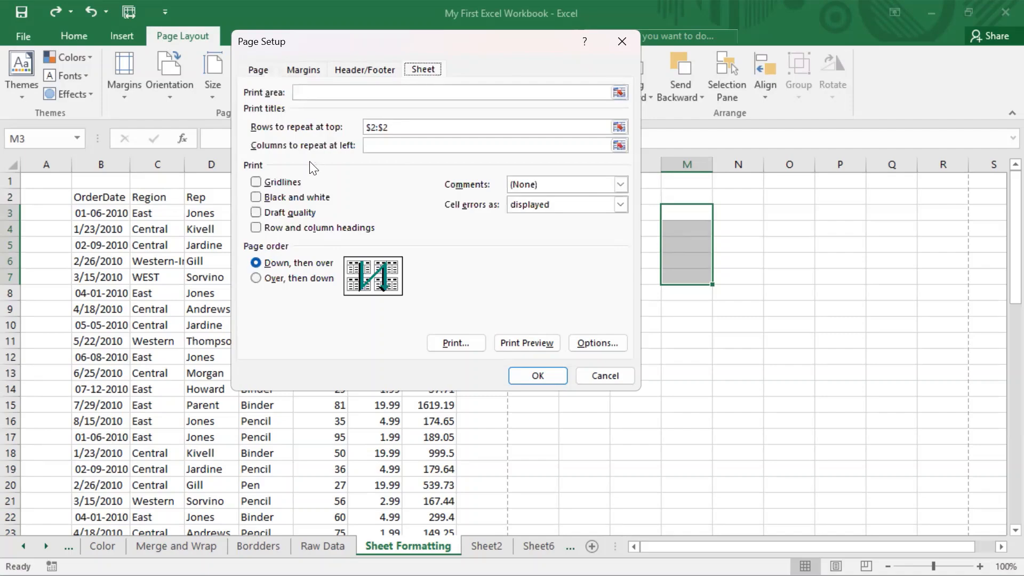
{"action": "left_click", "coordinate": [258, 182]}
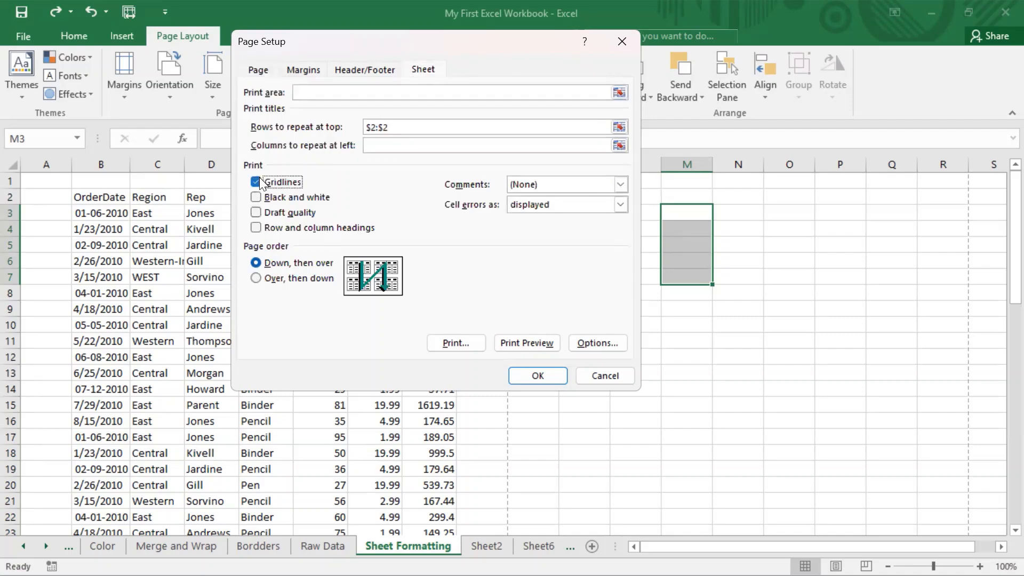
{"action": "left_click", "coordinate": [537, 346]}
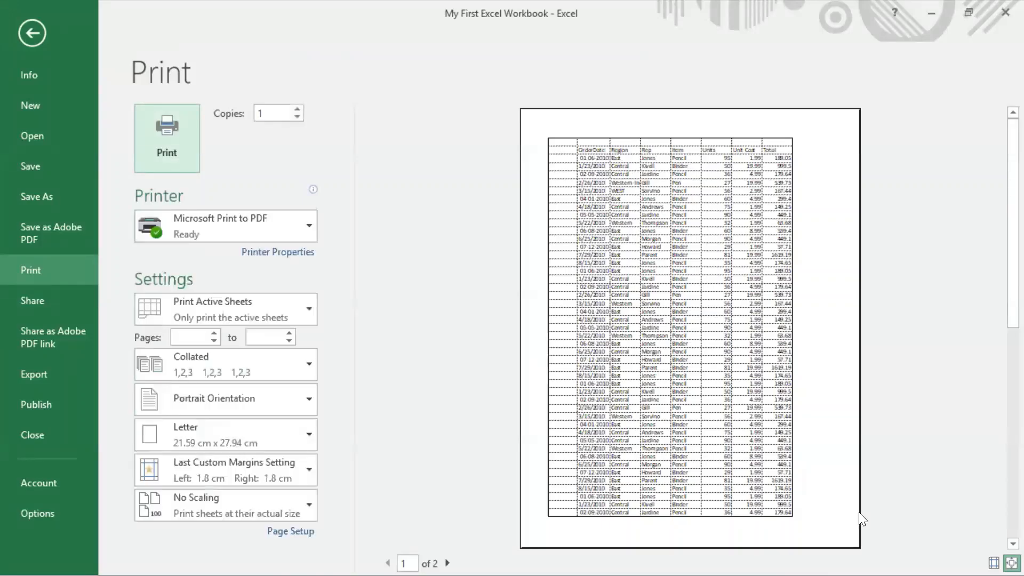
{"action": "scroll", "coordinate": [998, 362], "scroll_direction": "down", "scroll_amount": 1}
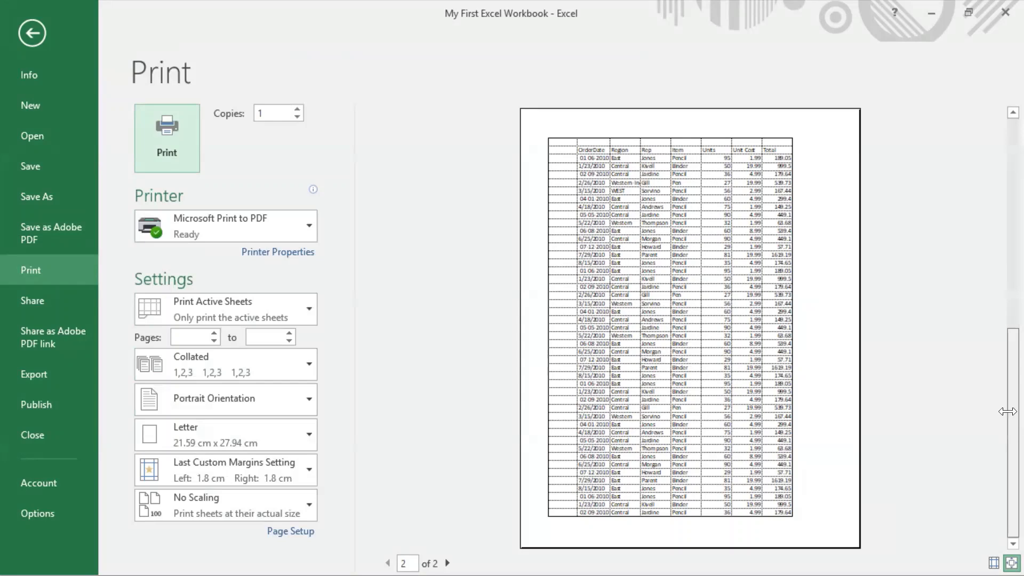
{"action": "scroll", "coordinate": [998, 306], "scroll_direction": "up", "scroll_amount": 1}
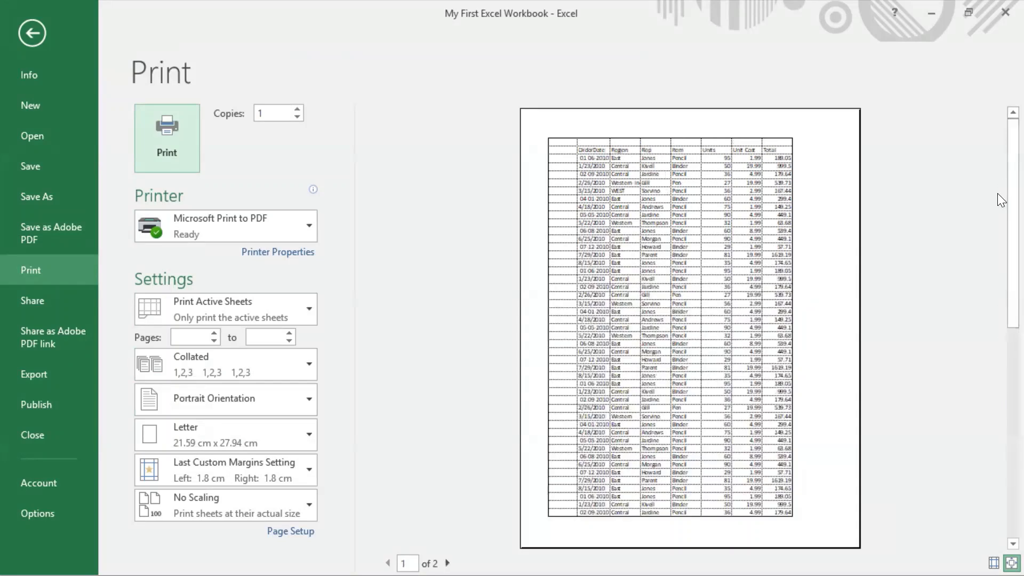
Step: Reopen Page Setup from the print preview, switch on Black and white, switch off Gridlines, and apply the settings
{"action": "left_click", "coordinate": [290, 531]}
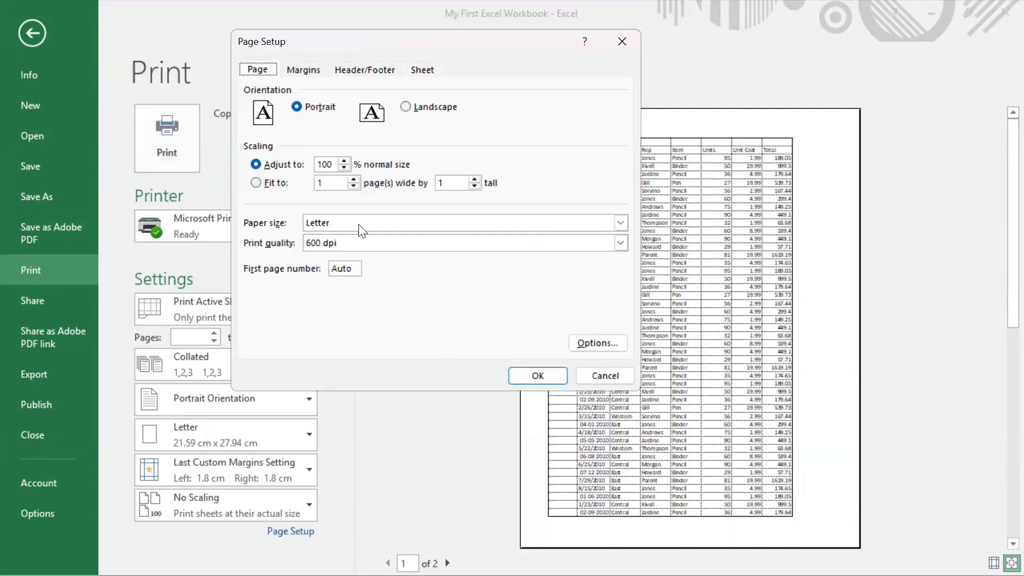
{"action": "left_click", "coordinate": [426, 74]}
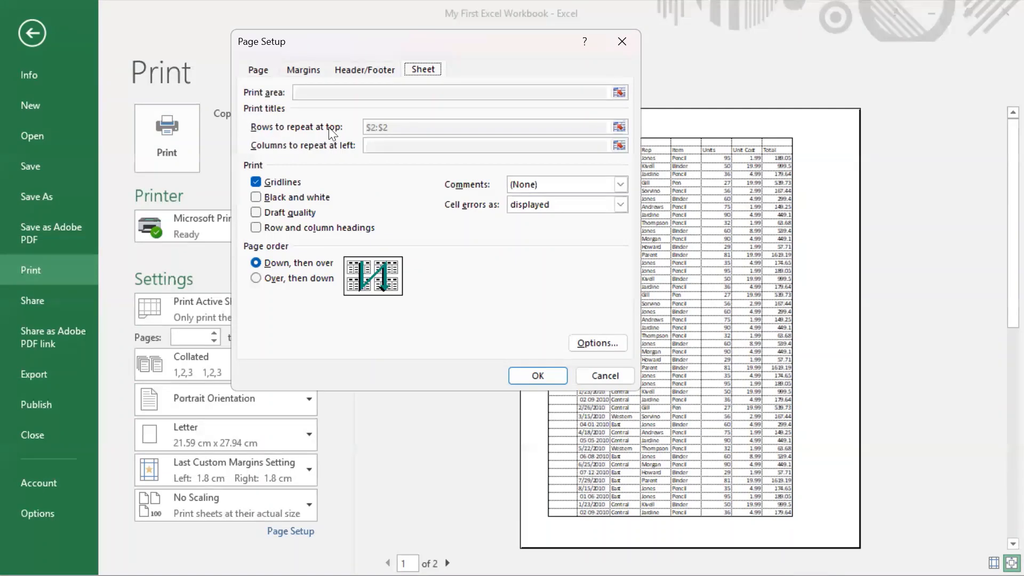
{"action": "left_click", "coordinate": [257, 197]}
{"action": "left_click", "coordinate": [257, 180]}
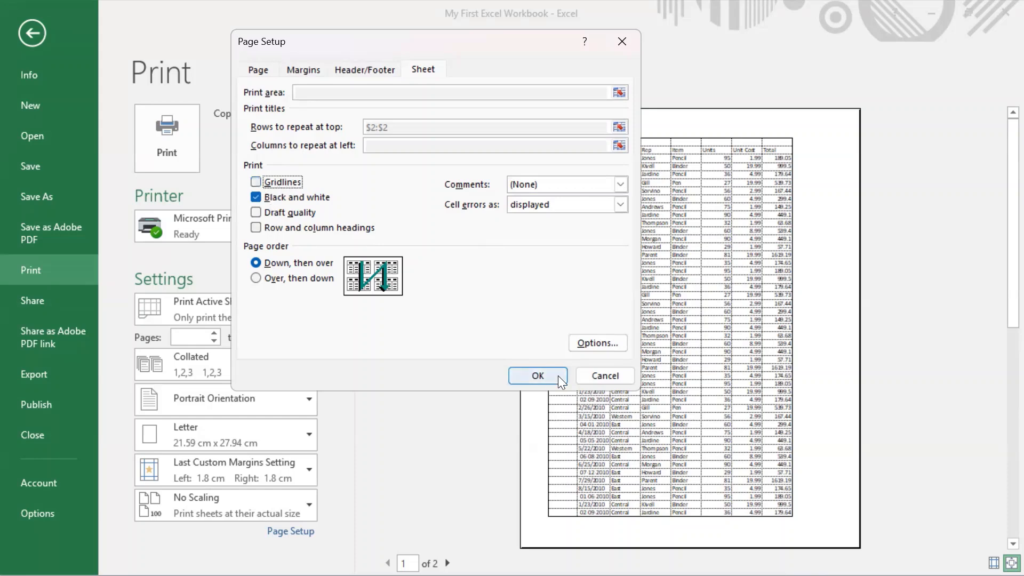
{"action": "left_click", "coordinate": [538, 371]}
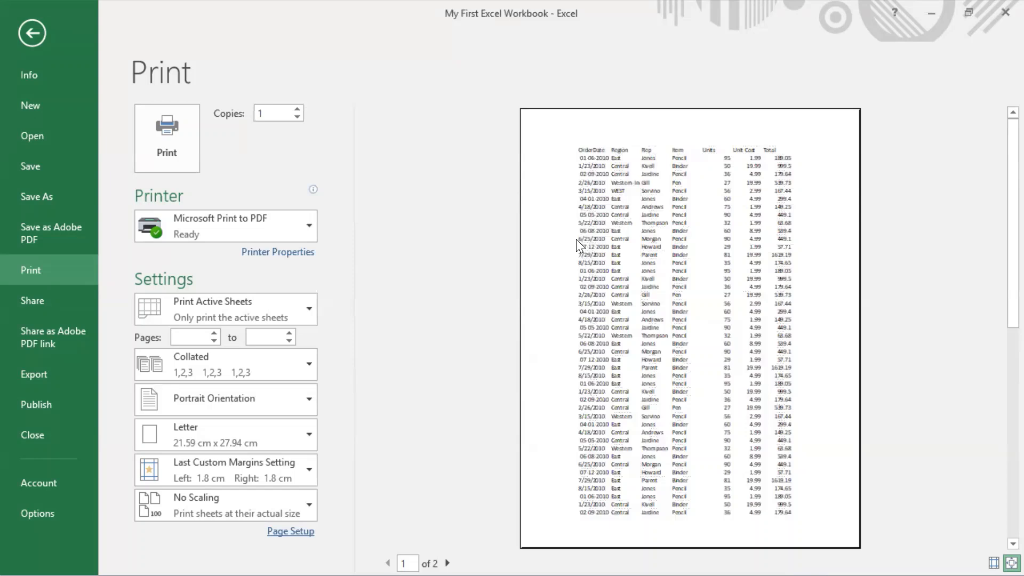
Step: In the Sheet options of Page Setup, replace Black and white with Row and column headings, leave Draft quality off, and apply
{"action": "left_click", "coordinate": [283, 532]}
{"action": "left_click", "coordinate": [426, 65]}
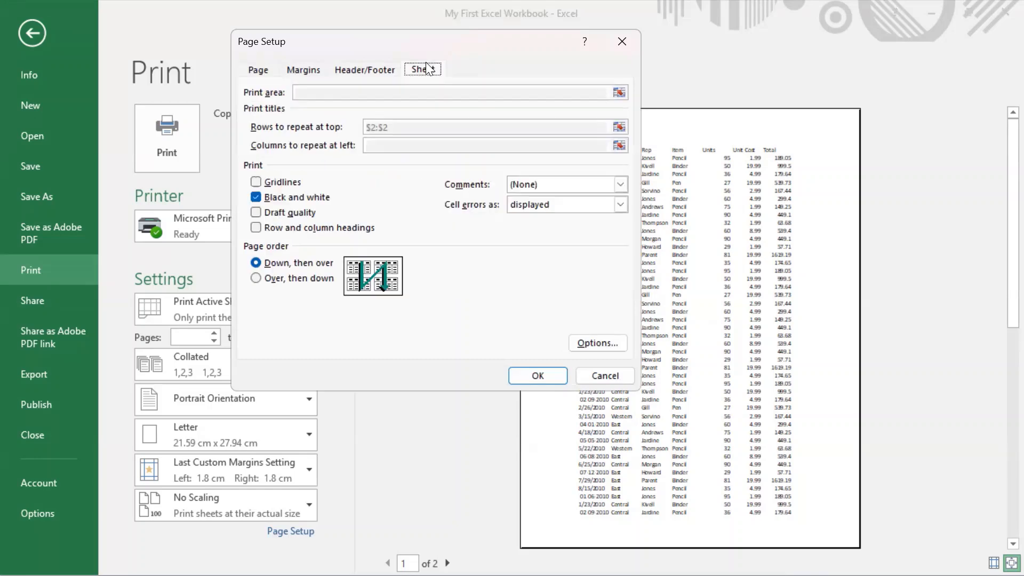
{"action": "left_click", "coordinate": [255, 196]}
{"action": "left_click", "coordinate": [257, 212]}
{"action": "left_click", "coordinate": [255, 226]}
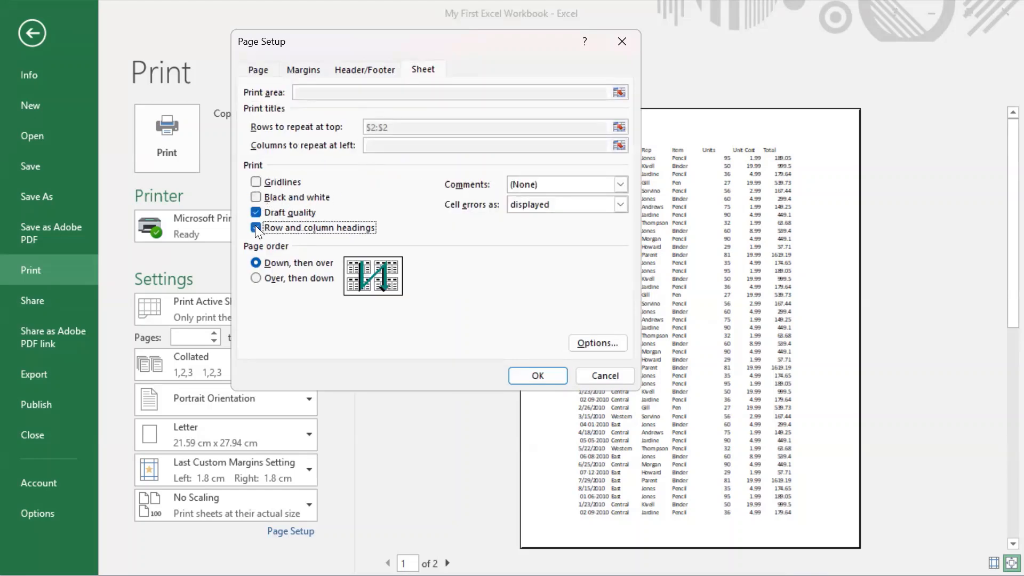
{"action": "left_click", "coordinate": [257, 214]}
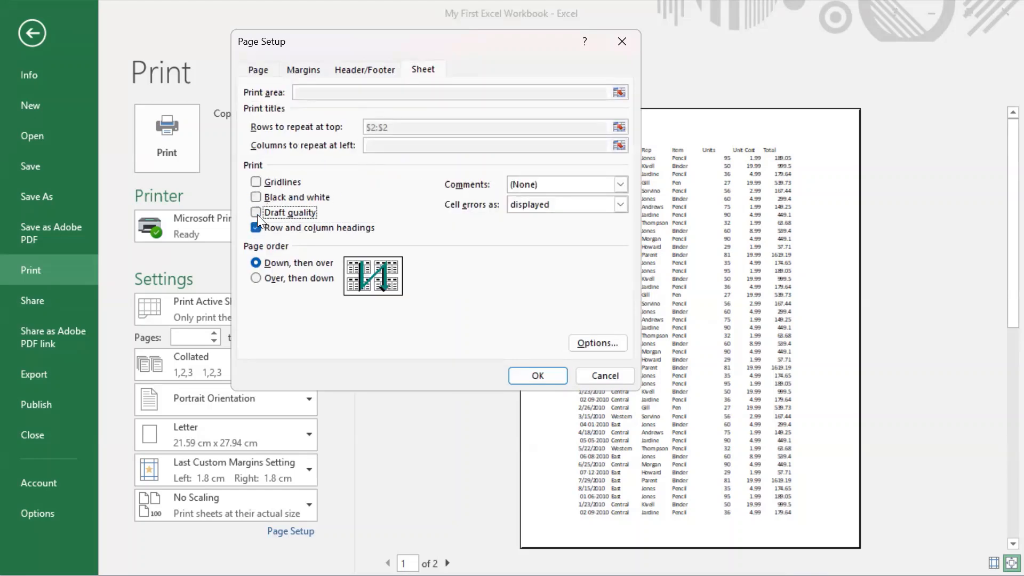
{"action": "left_click", "coordinate": [535, 376]}
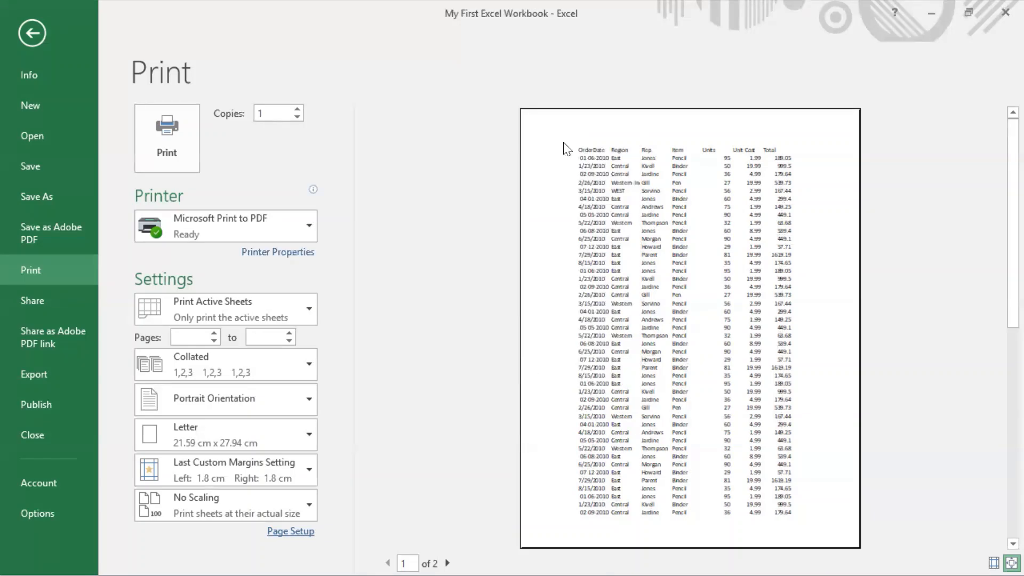
Step: Examine the printed row and column headings on the second page of the print preview
{"action": "scroll", "coordinate": [533, 167], "scroll_direction": "down", "scroll_amount": 1}
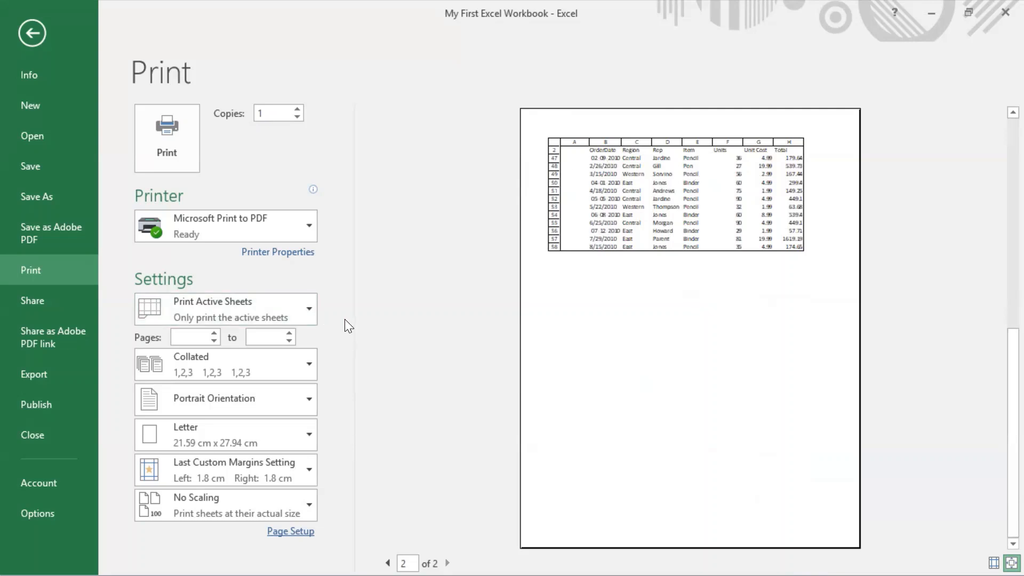
{"action": "left_click", "coordinate": [299, 531]}
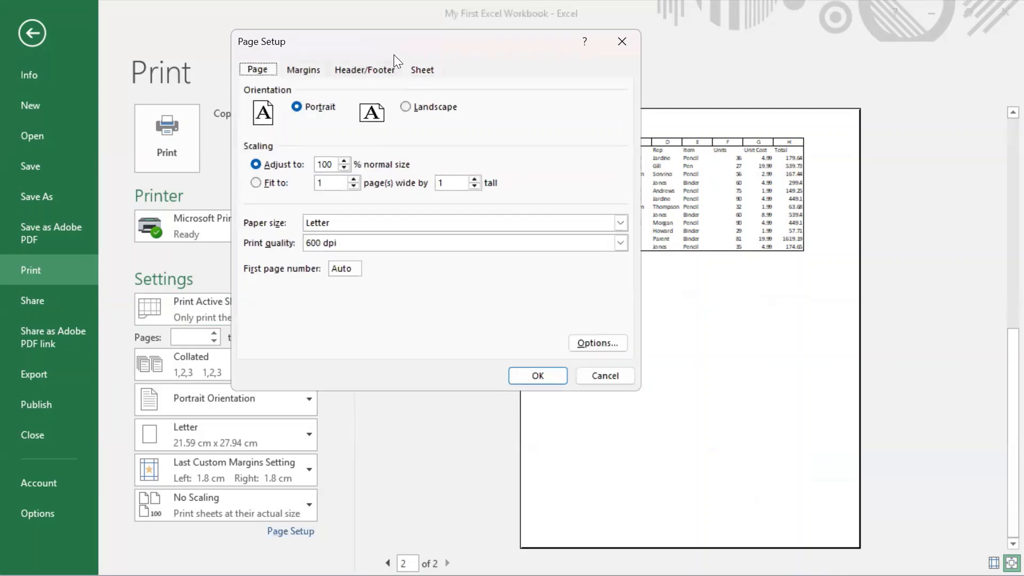
{"action": "left_click", "coordinate": [427, 72]}
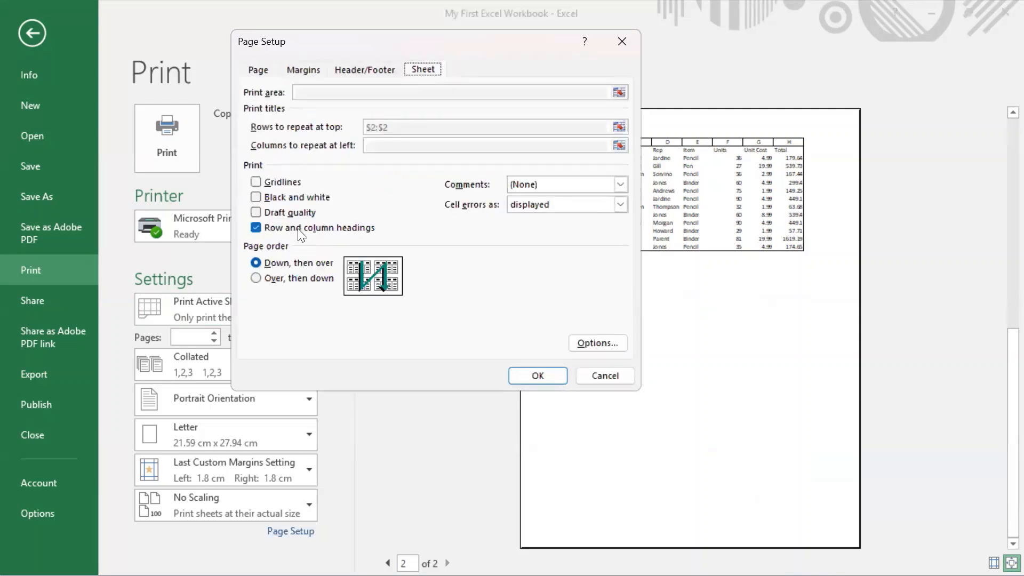
{"action": "left_click", "coordinate": [258, 225]}
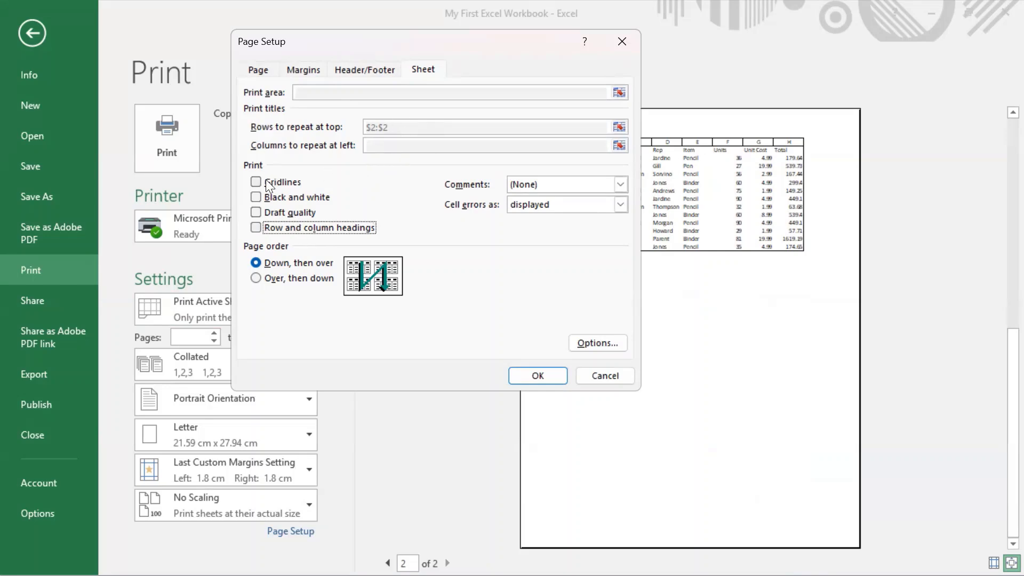
{"action": "left_click", "coordinate": [576, 184]}
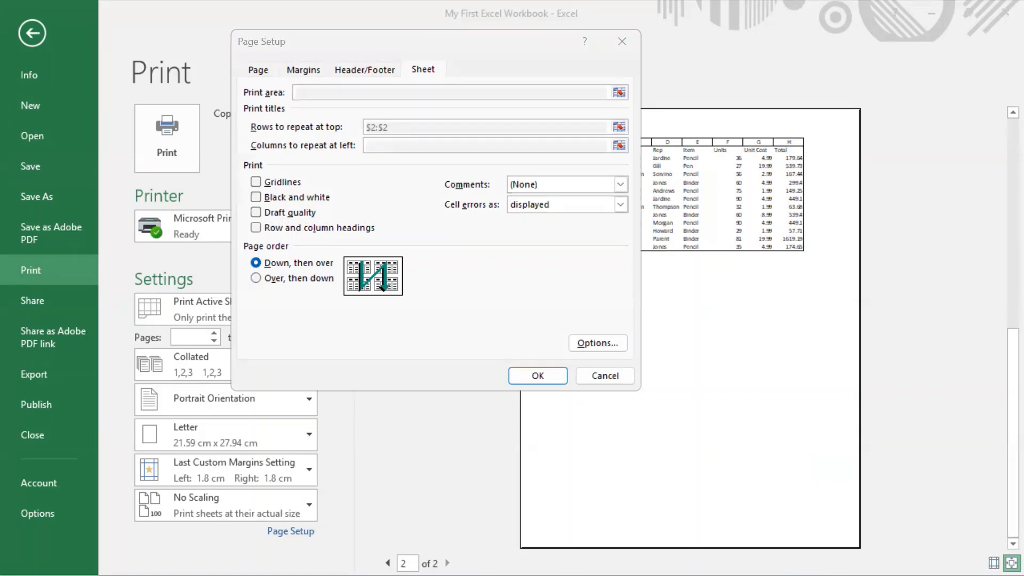
{"action": "left_click", "coordinate": [621, 383]}
Step: Return to the worksheet and insert a comment on the Total header cell H2 reading "This is the total of Unit Cost"
{"action": "left_click", "coordinate": [33, 32]}
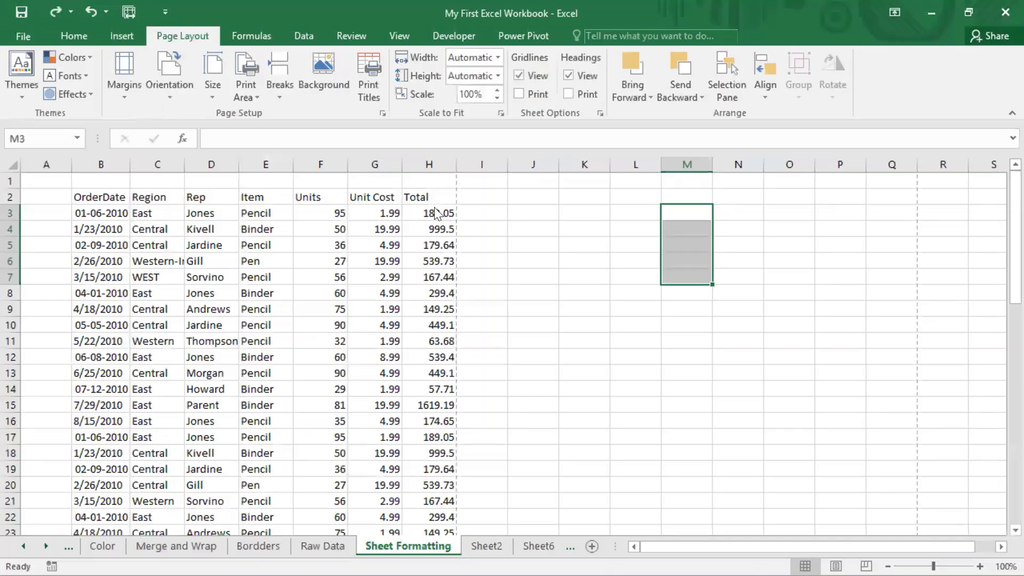
{"action": "right_click", "coordinate": [356, 195]}
{"action": "key", "text": "Escape"}
{"action": "left_click", "coordinate": [426, 198]}
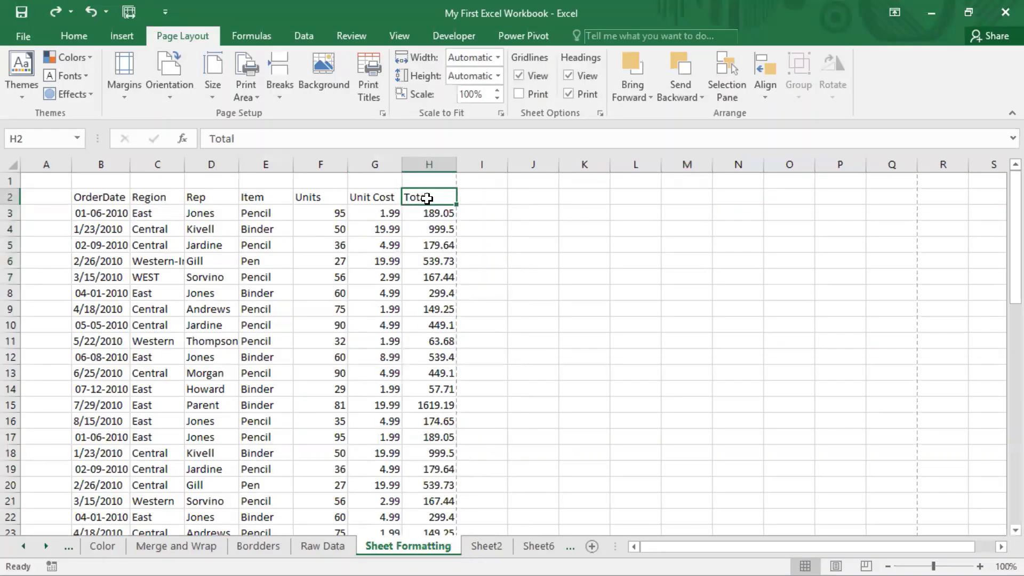
{"action": "right_click", "coordinate": [427, 199]}
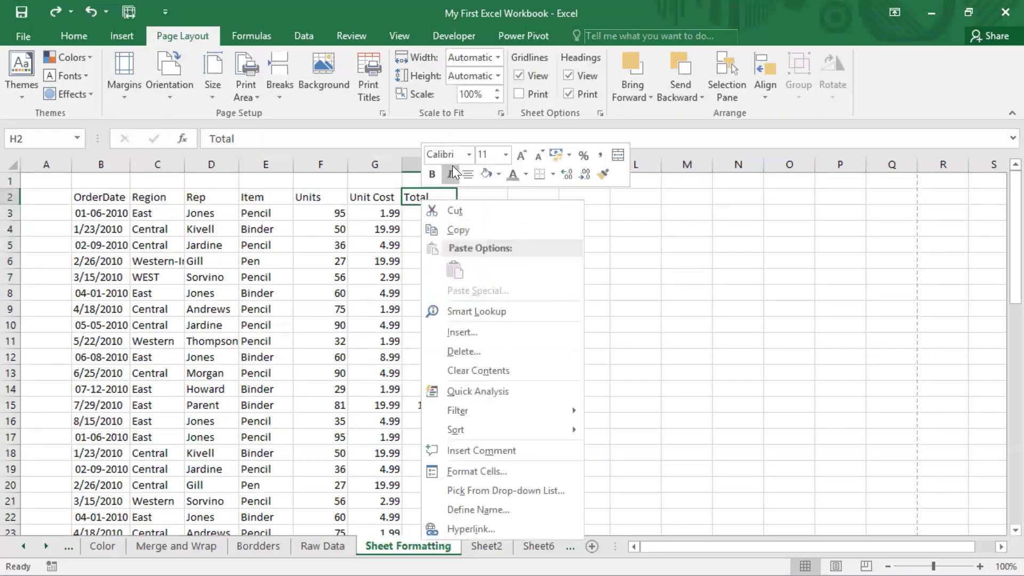
{"action": "left_click", "coordinate": [500, 450]}
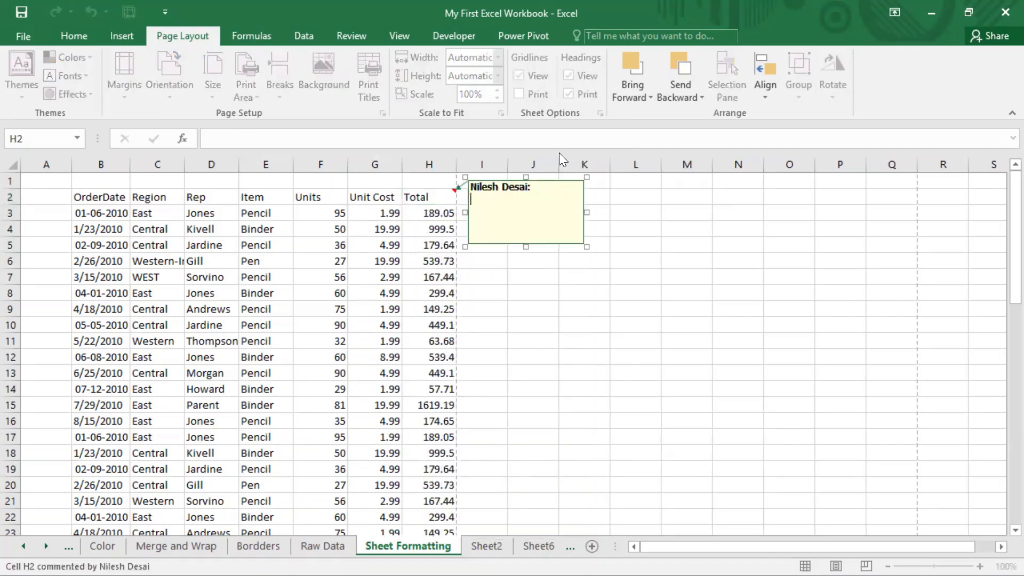
{"action": "type", "text": "This is the total of Unit "}
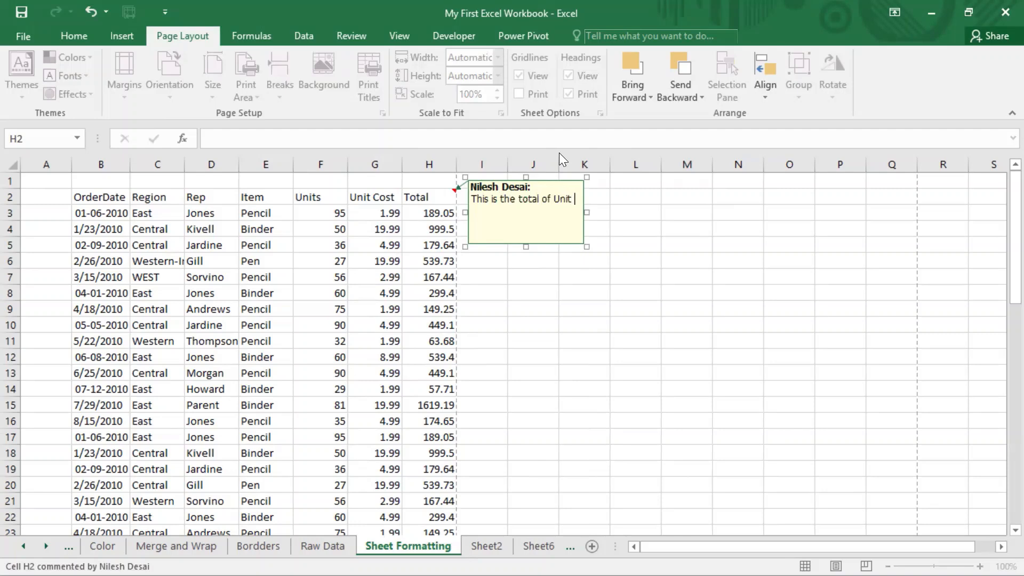
{"action": "type", "text": "Cot"}
{"action": "key", "text": "BackSpace"}
{"action": "type", "text": "st"}
{"action": "left_click", "coordinate": [362, 277]}
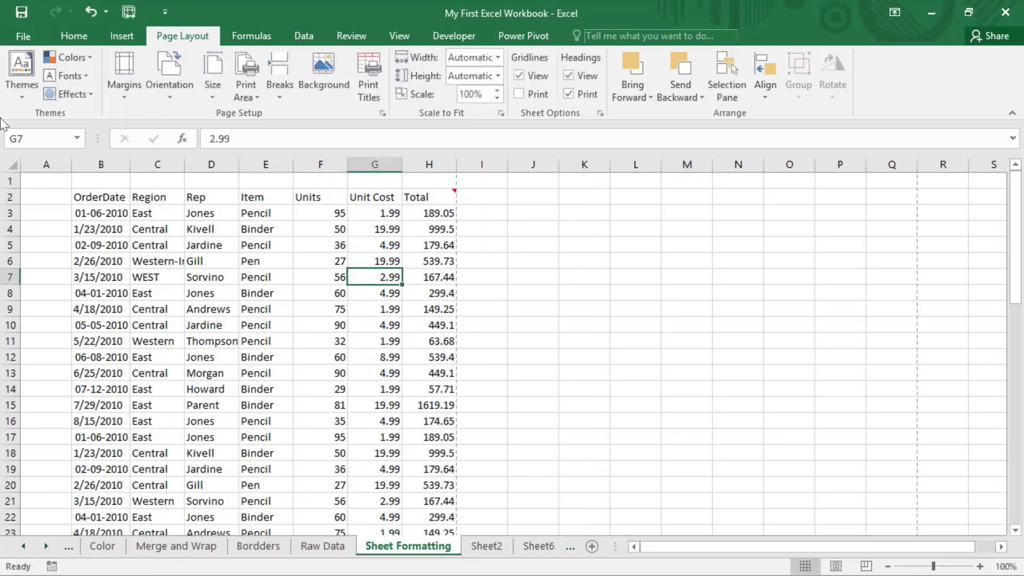
Step: Set Comments to As displayed on sheet in the Sheet options of Page Setup and examine the pages in print preview
{"action": "left_click", "coordinate": [379, 113]}
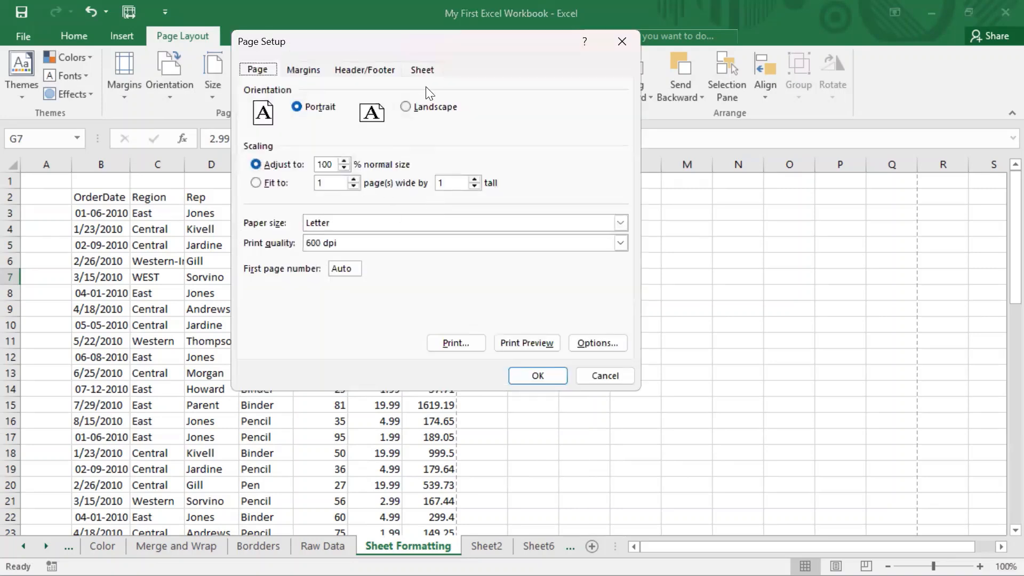
{"action": "left_click", "coordinate": [422, 72]}
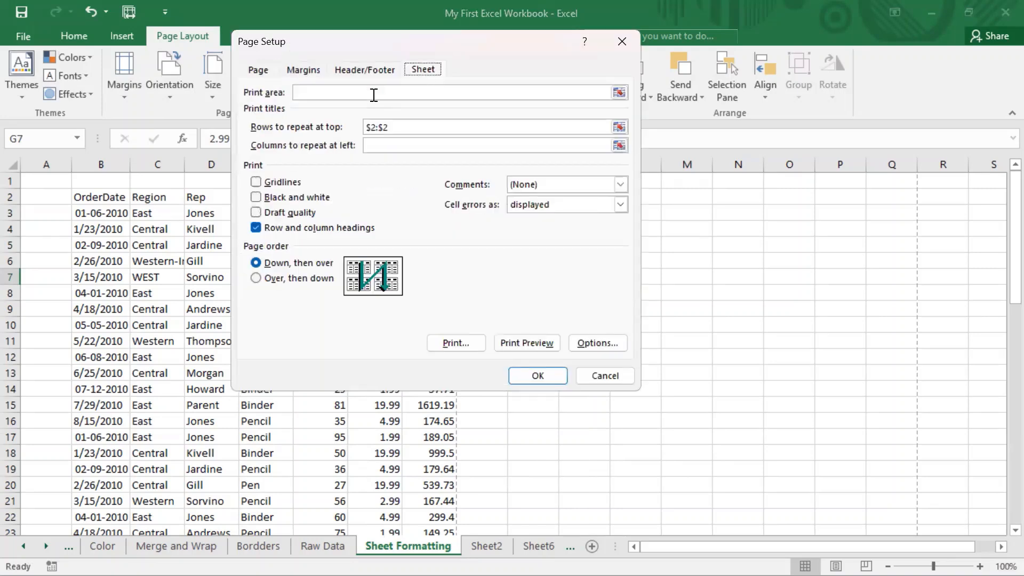
{"action": "left_click", "coordinate": [556, 185]}
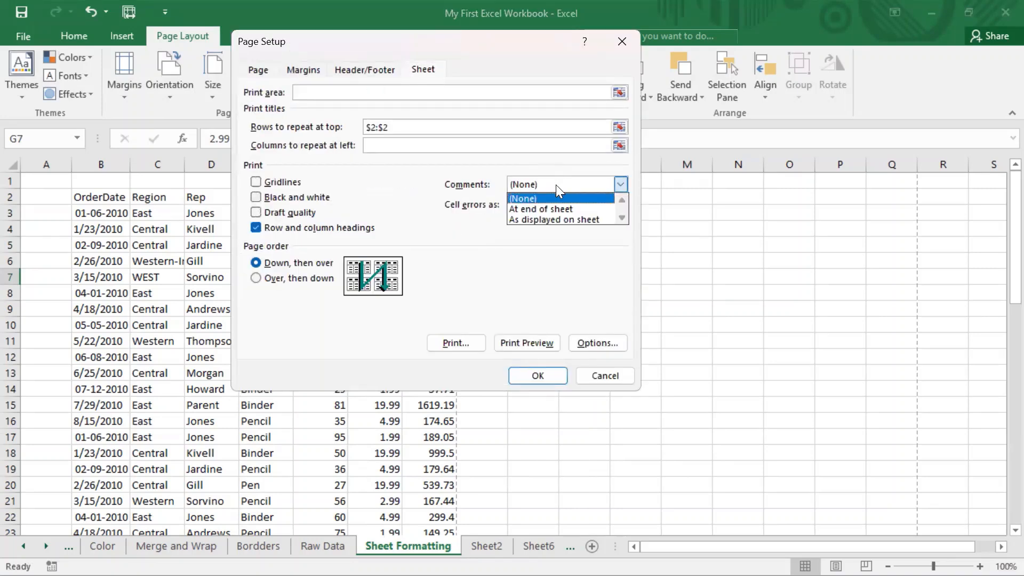
{"action": "left_click", "coordinate": [541, 219]}
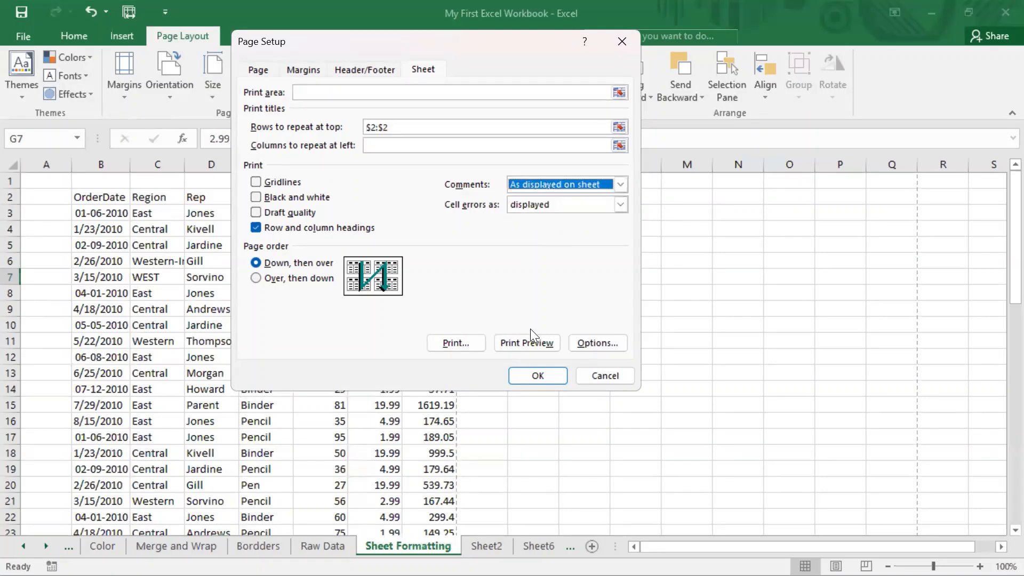
{"action": "left_click", "coordinate": [524, 343]}
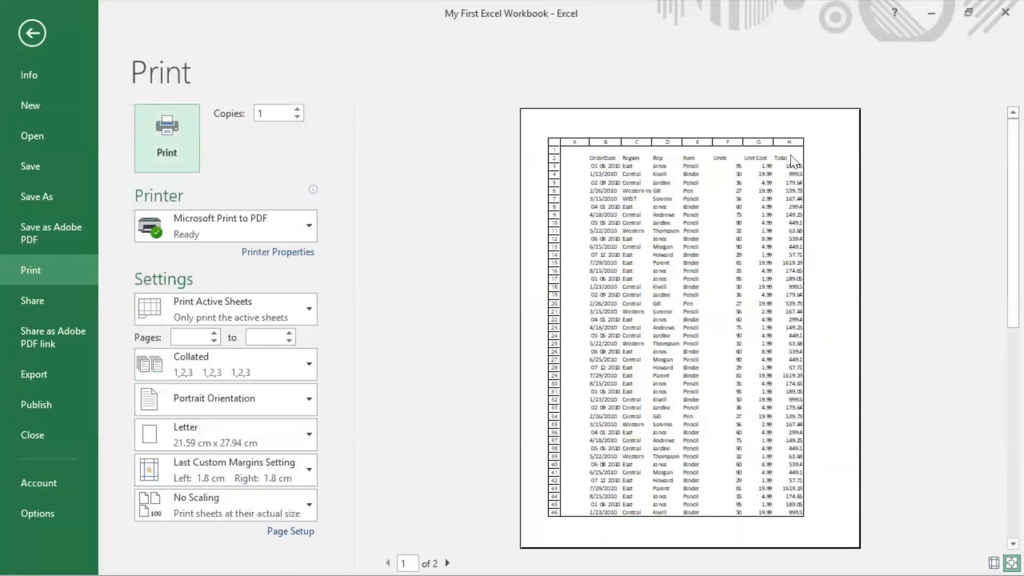
{"action": "scroll", "coordinate": [786, 221], "scroll_direction": "down", "scroll_amount": 2}
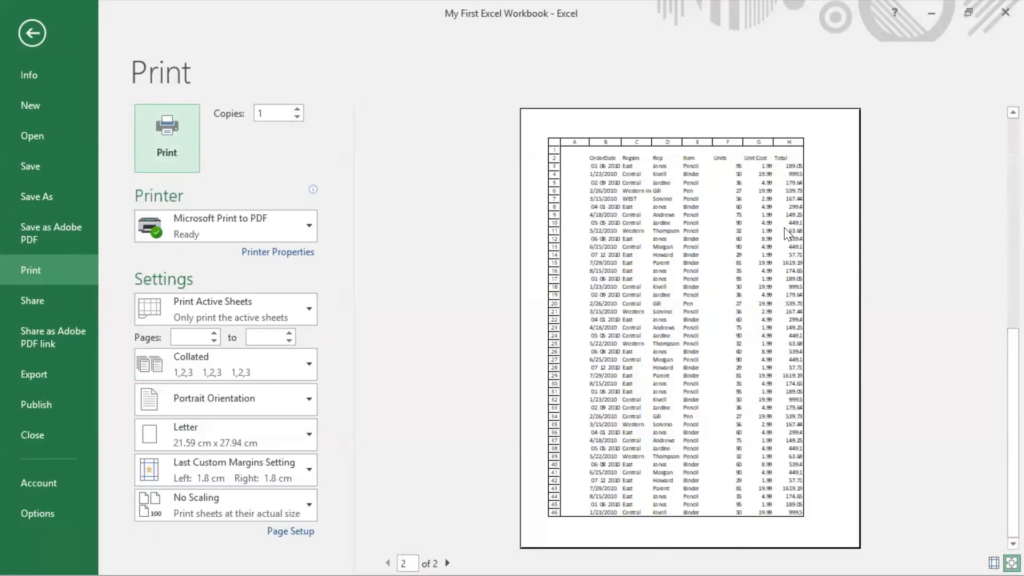
{"action": "scroll", "coordinate": [783, 227], "scroll_direction": "up", "scroll_amount": 2}
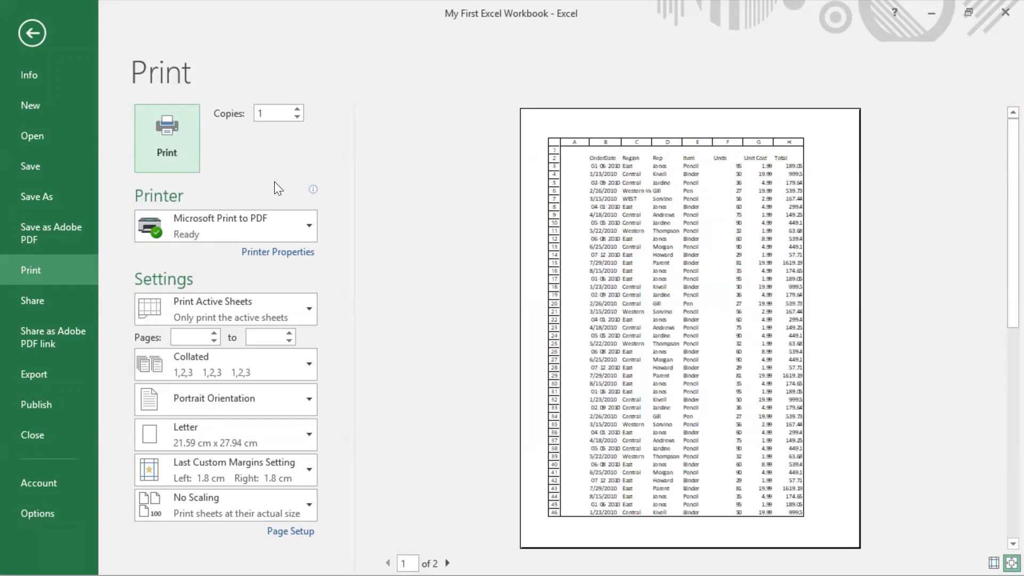
Step: Change the Comments print option to At end of sheet in Page Setup and examine the pages in print preview
{"action": "left_click", "coordinate": [303, 531]}
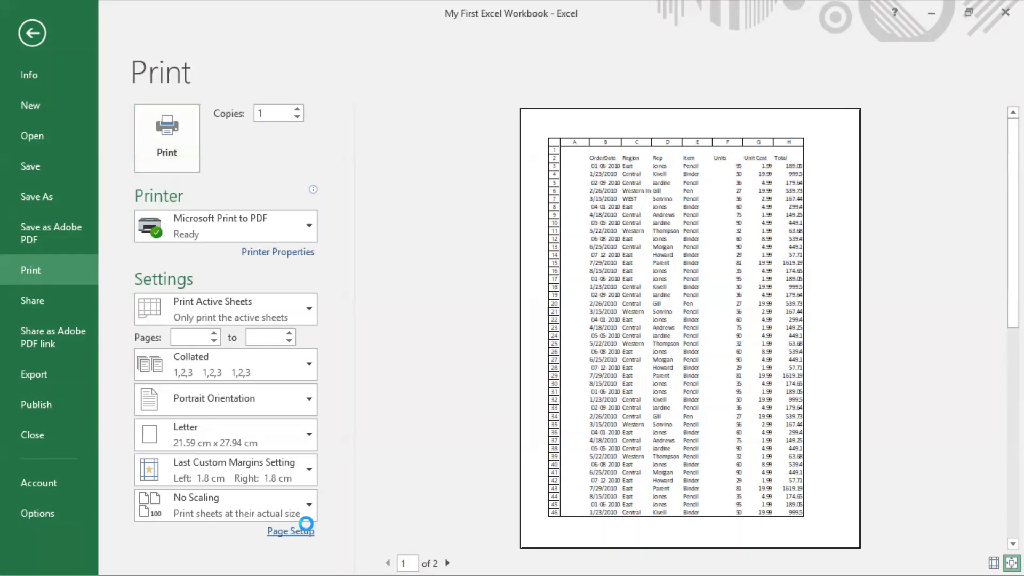
{"action": "left_click", "coordinate": [427, 71]}
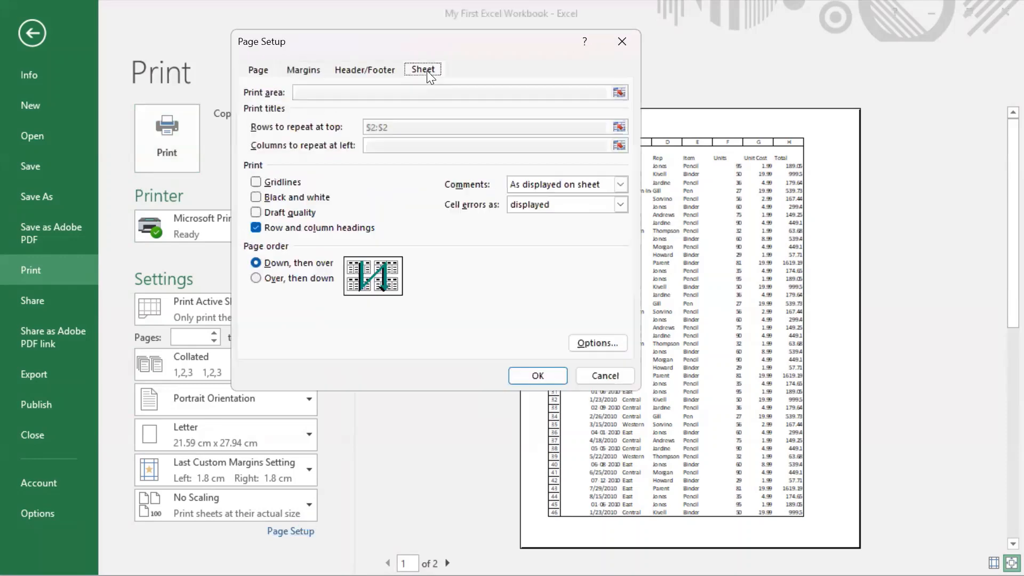
{"action": "left_click", "coordinate": [586, 184]}
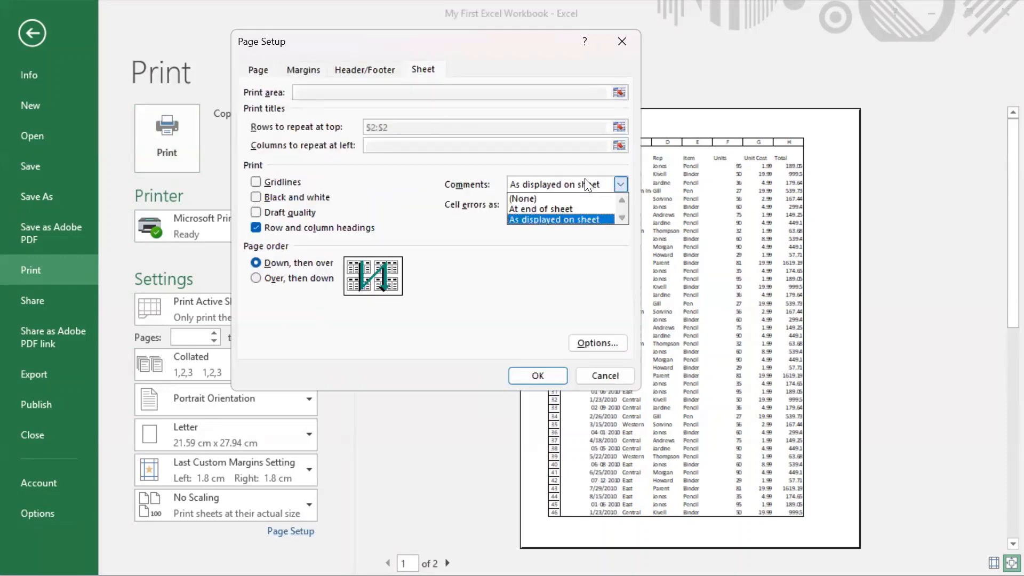
{"action": "left_click", "coordinate": [552, 209]}
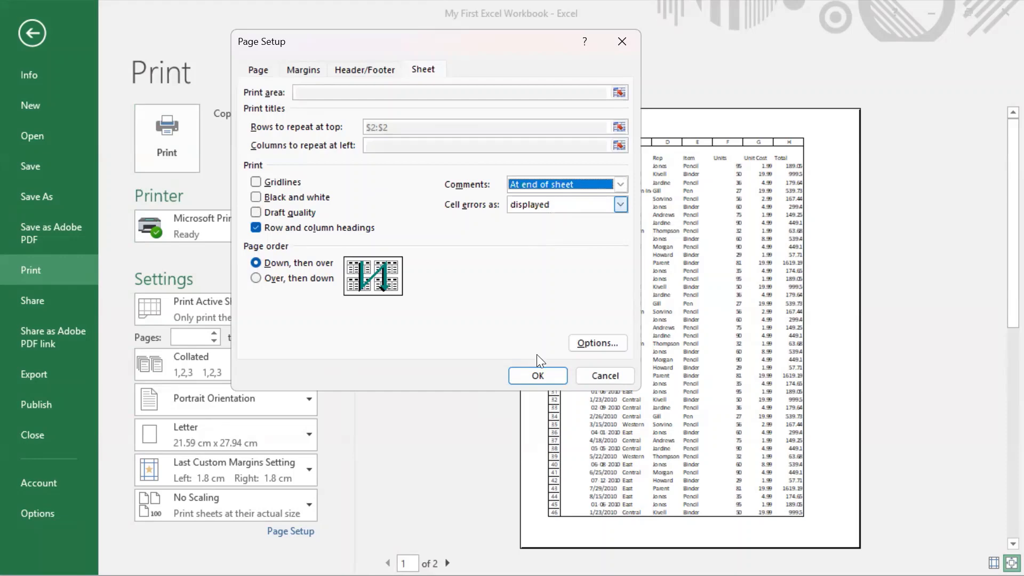
{"action": "left_click", "coordinate": [548, 374]}
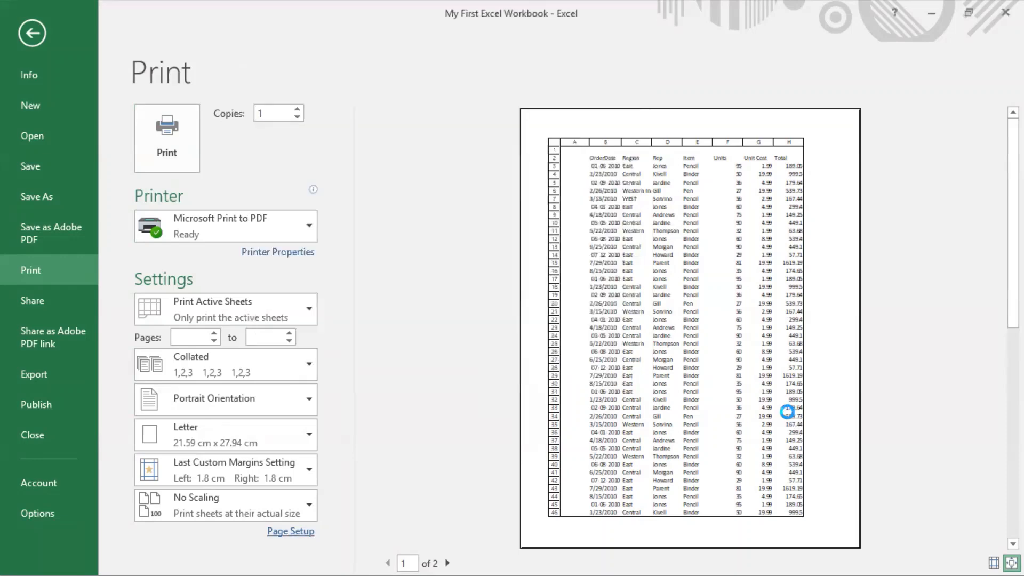
{"action": "scroll", "coordinate": [784, 413], "scroll_direction": "down", "scroll_amount": 2}
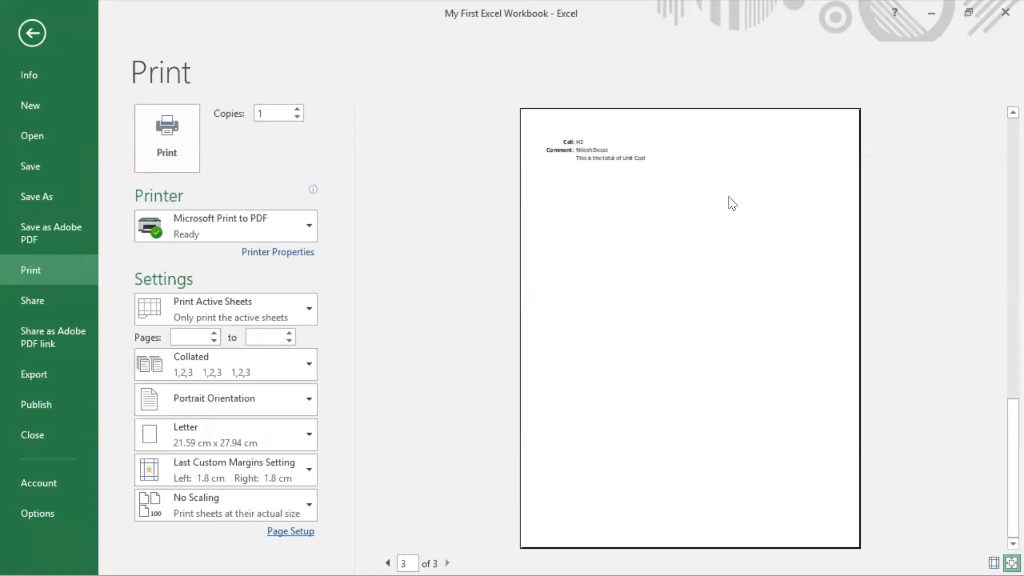
{"action": "scroll", "coordinate": [732, 203], "scroll_direction": "up", "scroll_amount": 2}
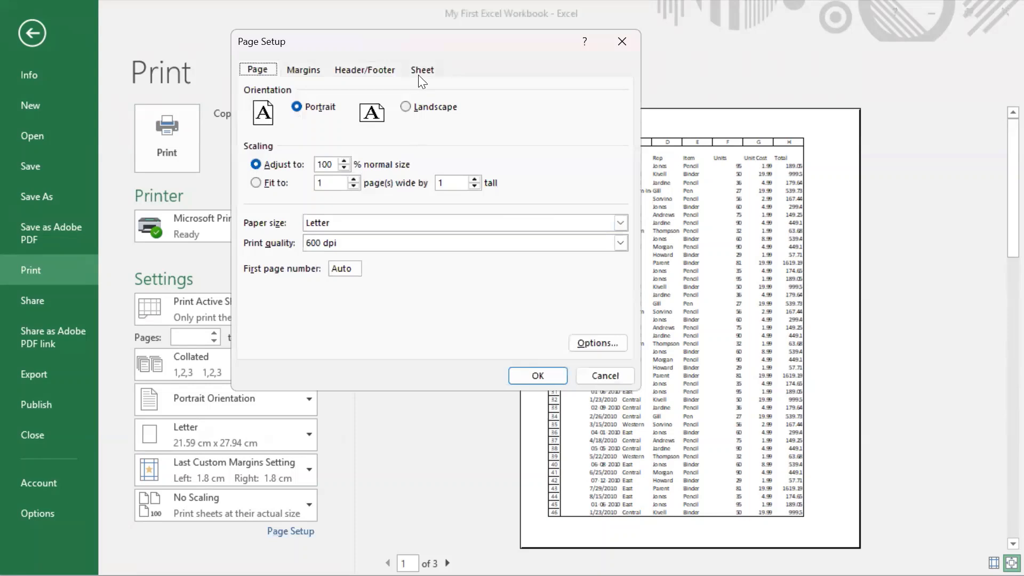
Step: Review the Cell errors as choices in Page Setup, try the Over, then down page order, and discard the changes
{"action": "left_click", "coordinate": [420, 72]}
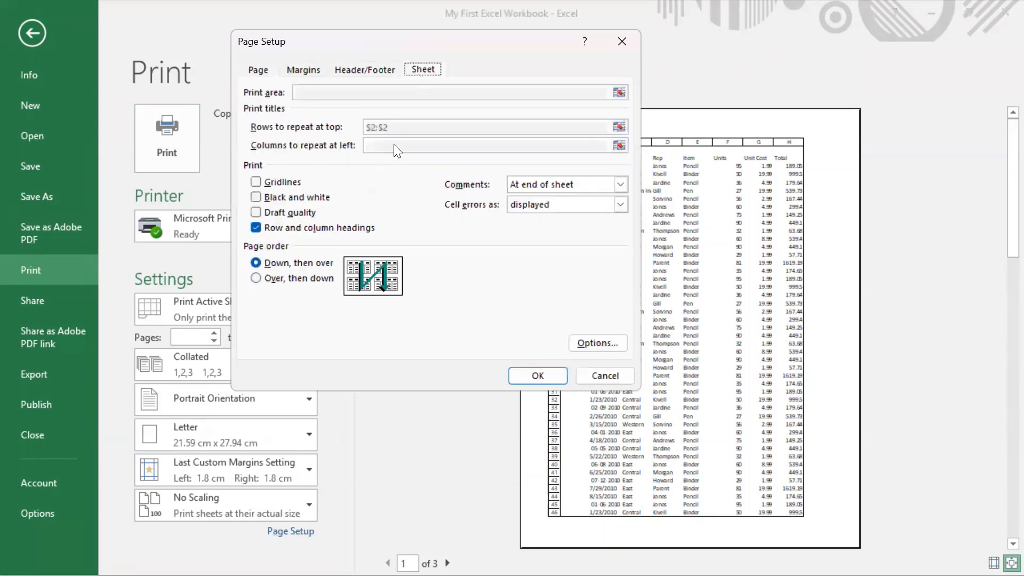
{"action": "left_click", "coordinate": [542, 203]}
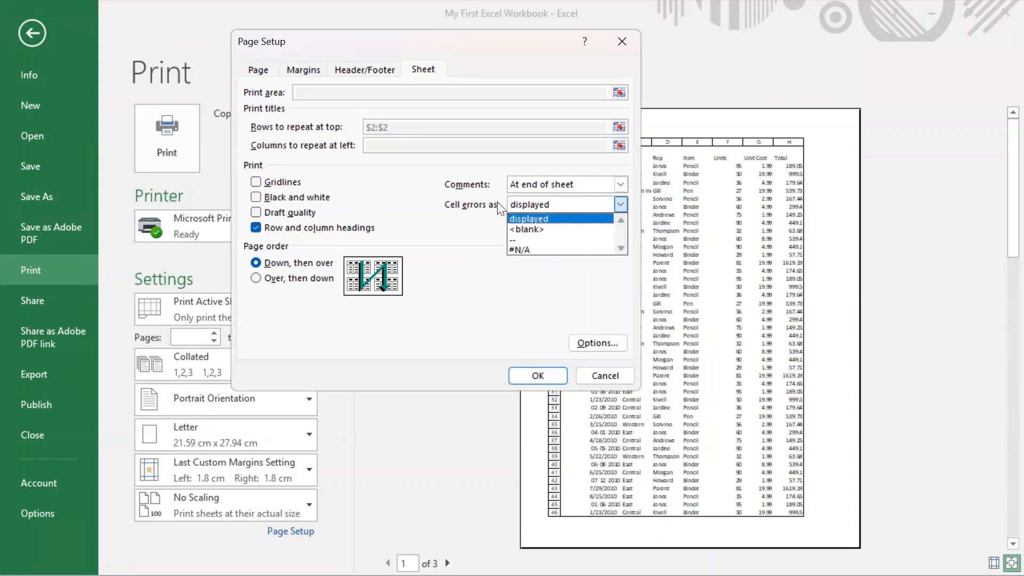
{"action": "left_click", "coordinate": [447, 217]}
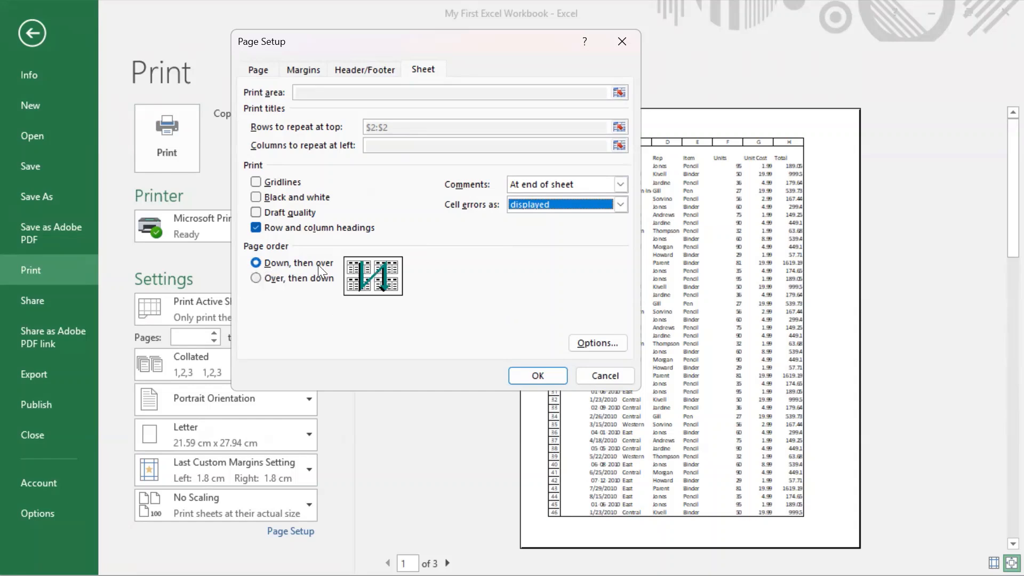
{"action": "left_click", "coordinate": [291, 279]}
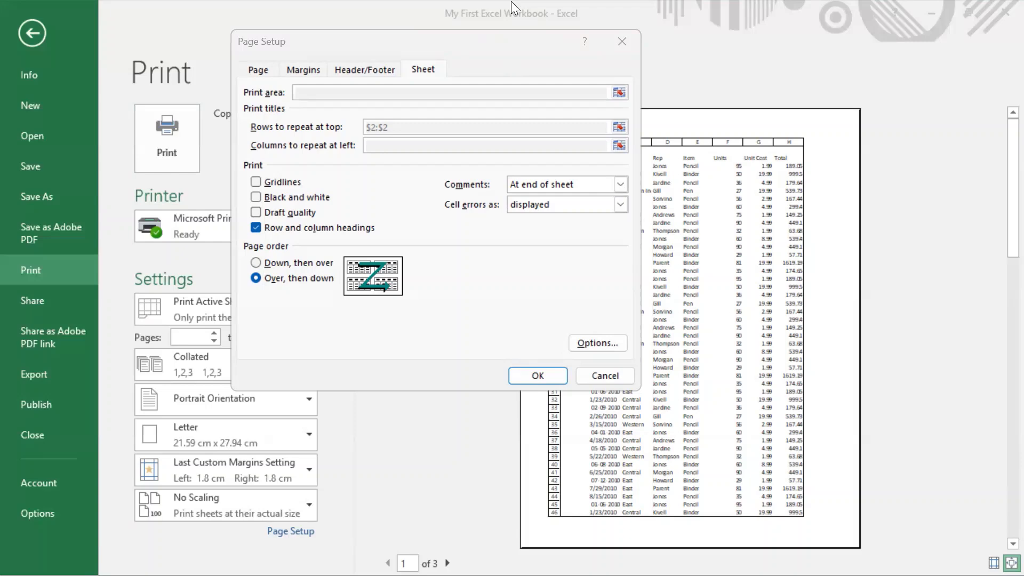
{"action": "left_click", "coordinate": [596, 375]}
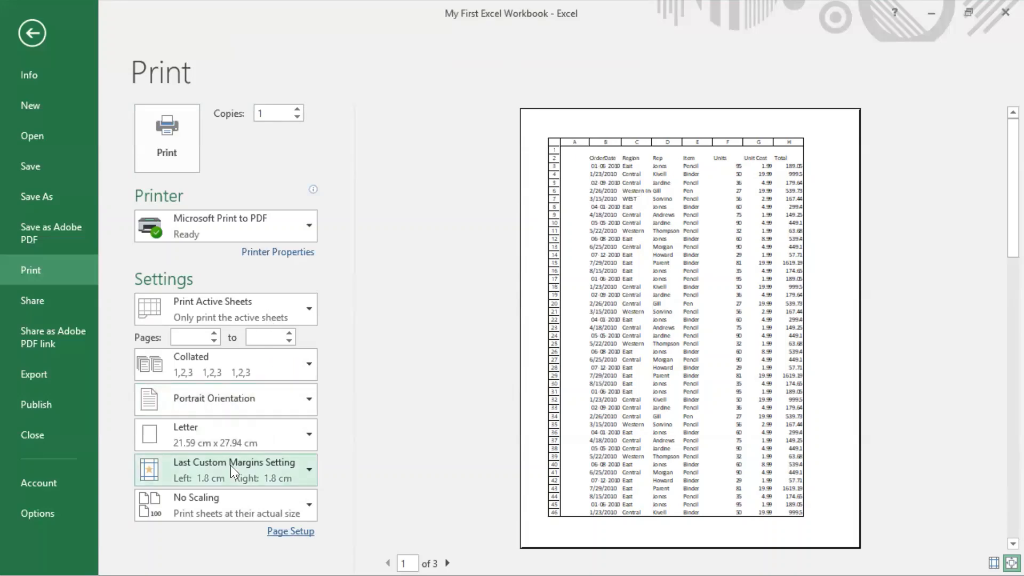
Step: Examine the orientation, paper size, print scope and scaling choices in the print settings, keeping No Scaling
{"action": "left_click", "coordinate": [232, 398]}
{"action": "left_click", "coordinate": [244, 439]}
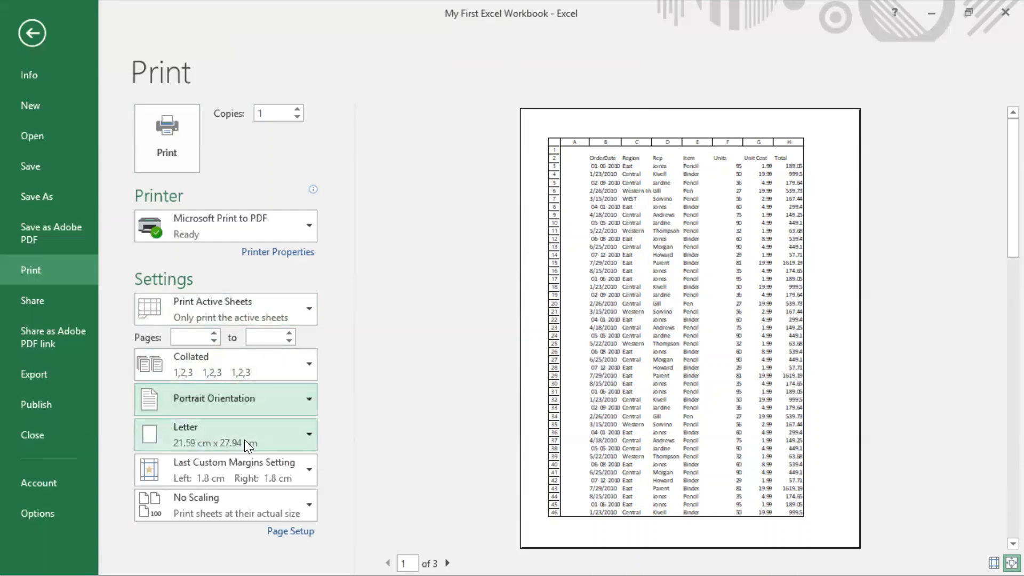
{"action": "left_click", "coordinate": [245, 440]}
{"action": "left_click", "coordinate": [245, 439]}
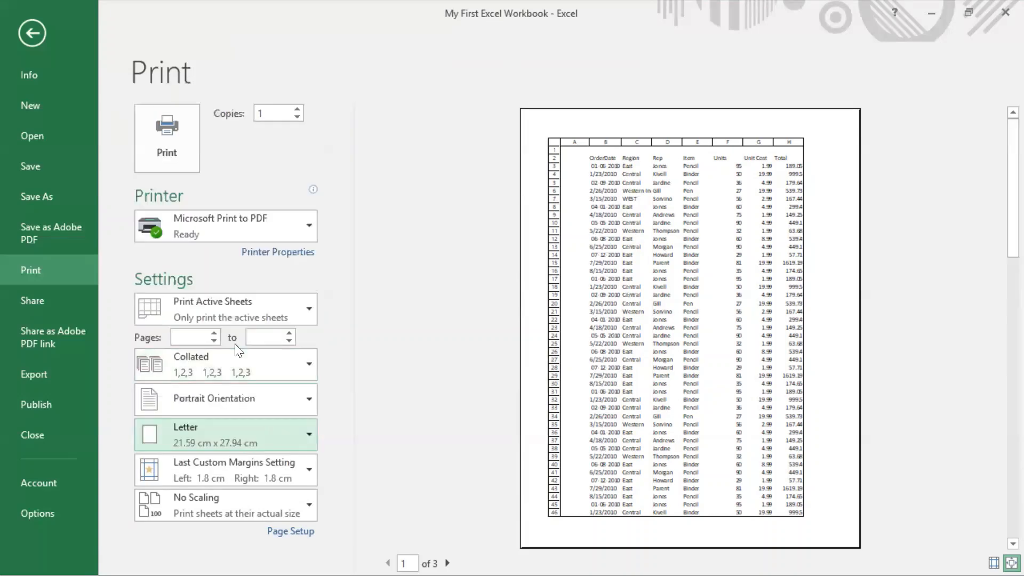
{"action": "left_click", "coordinate": [237, 316]}
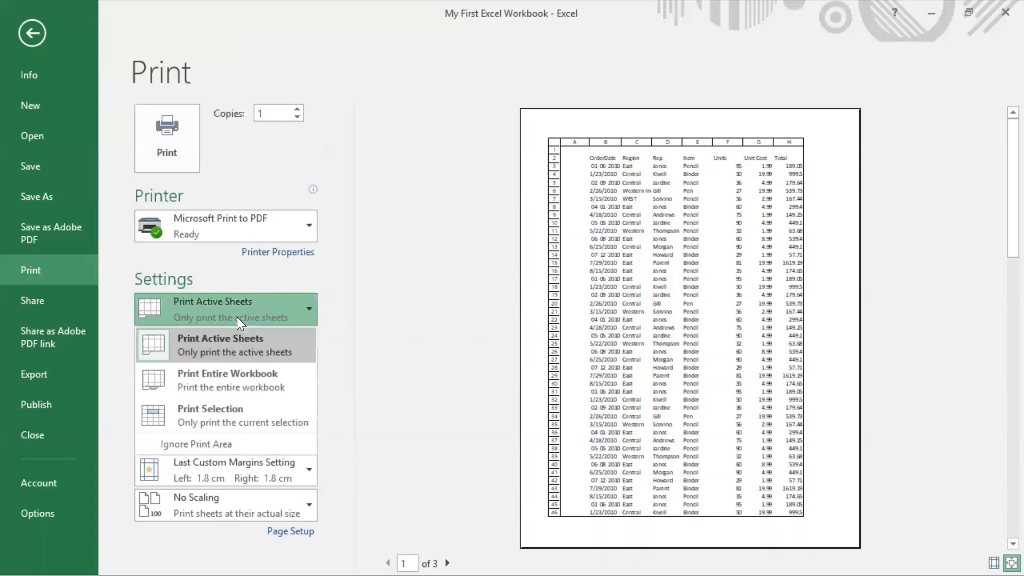
{"action": "left_click", "coordinate": [372, 392]}
{"action": "left_click", "coordinate": [261, 509]}
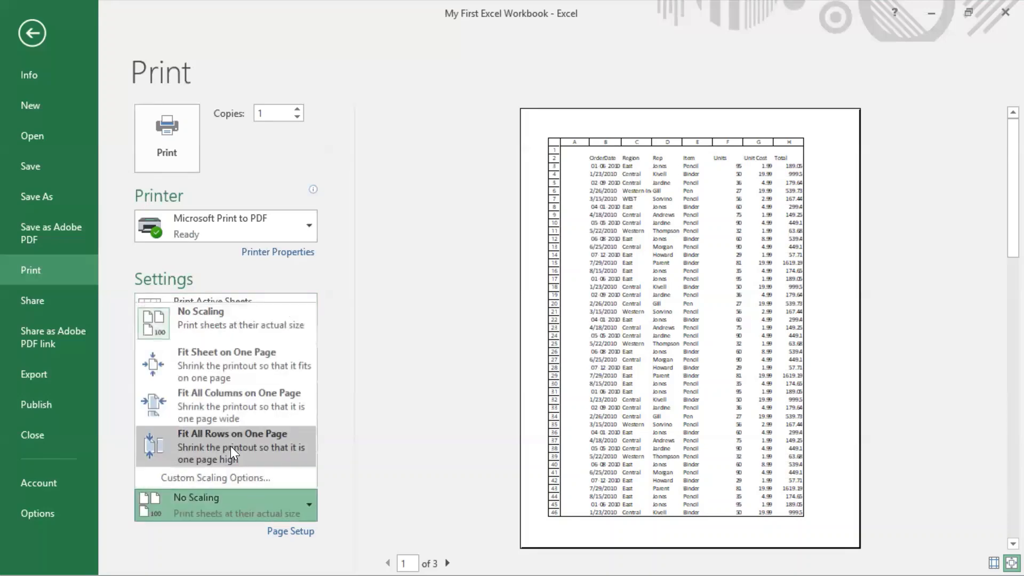
{"action": "left_click", "coordinate": [219, 331]}
{"action": "left_click", "coordinate": [238, 512]}
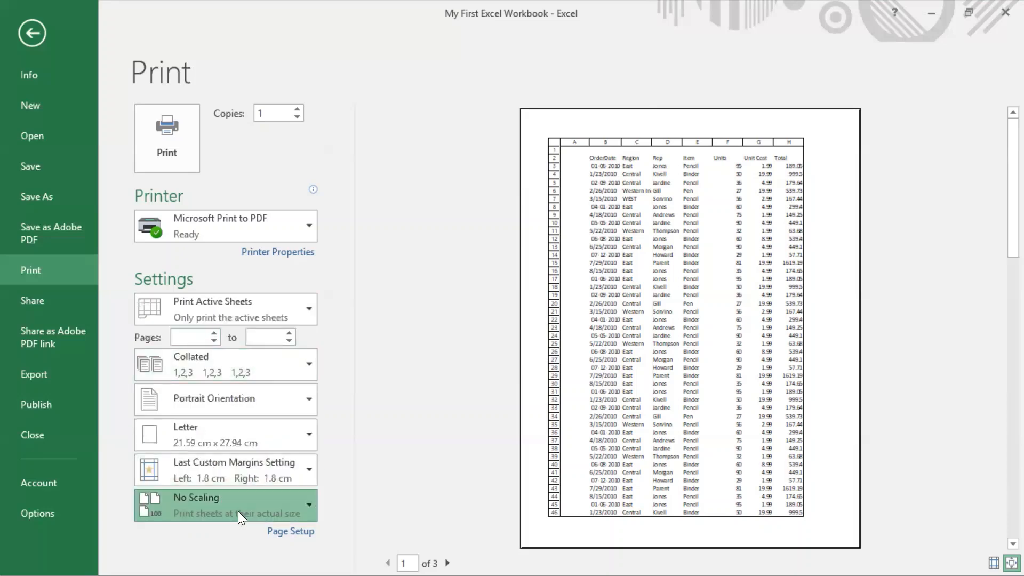
Step: Try the Fit All Rows on One Page scaling in the print settings and restore No Scaling
{"action": "left_click", "coordinate": [208, 439]}
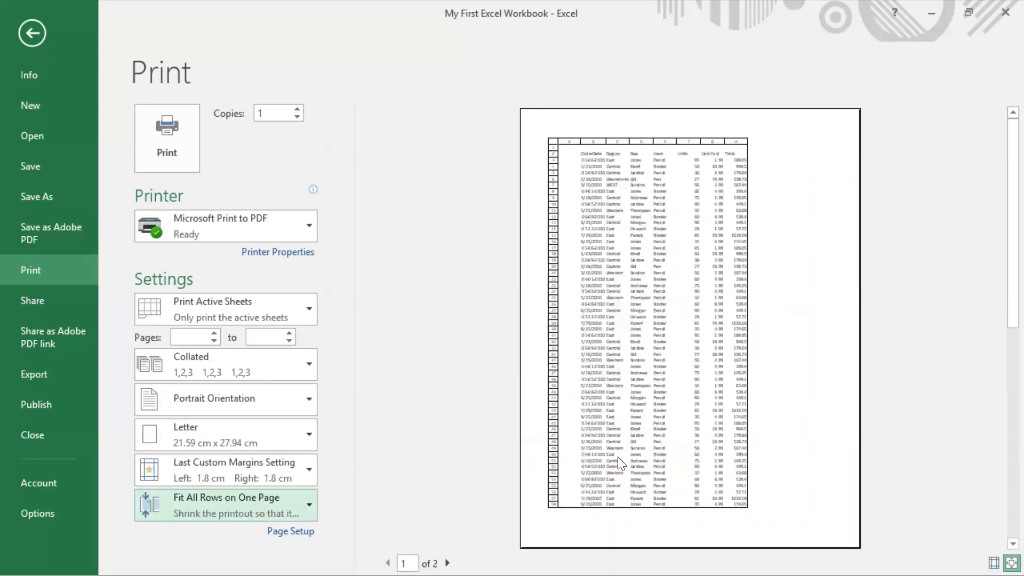
{"action": "left_click", "coordinate": [282, 506]}
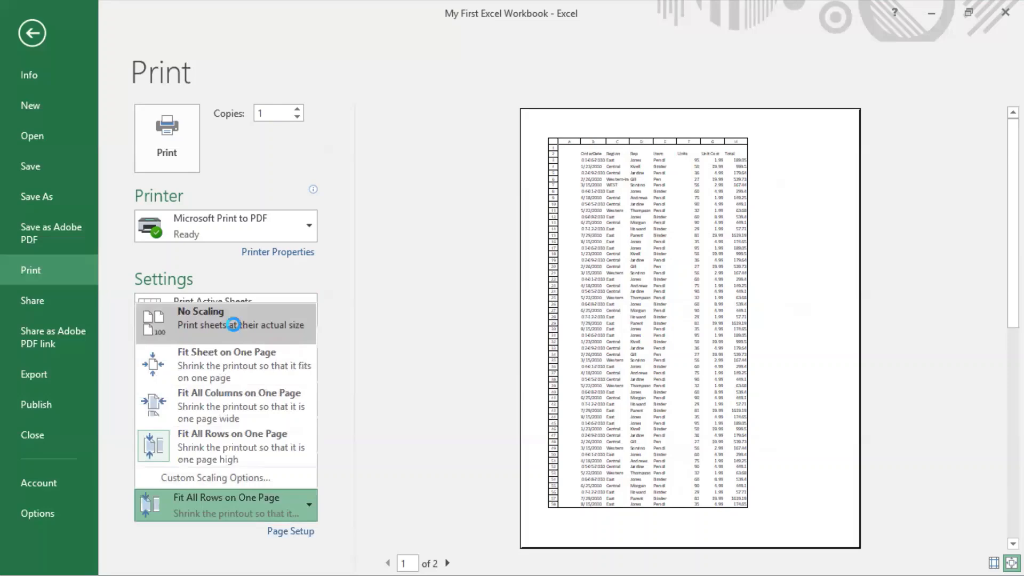
{"action": "left_click", "coordinate": [234, 324]}
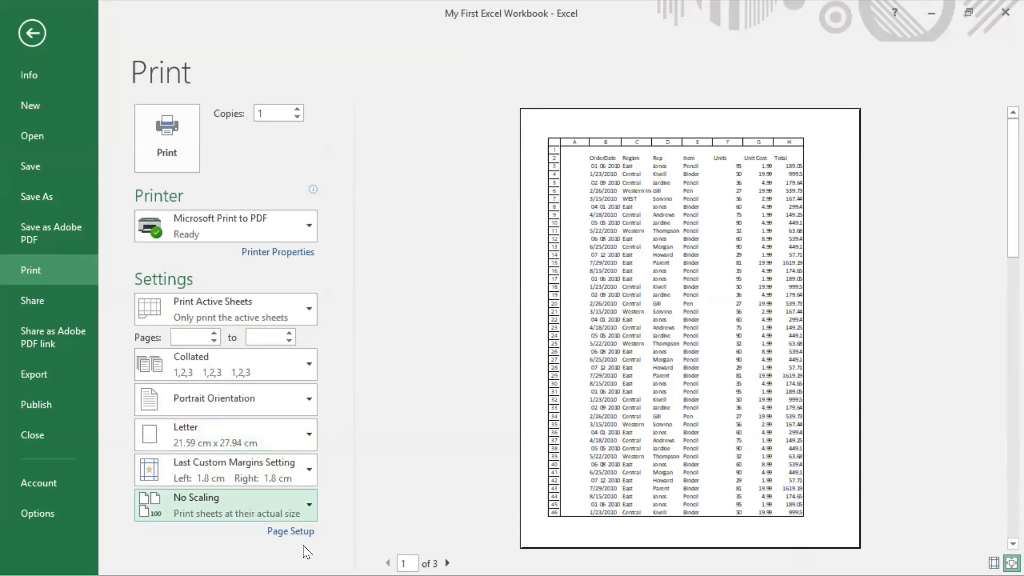
Step: Set custom scaling in Page Setup to fit the printout to 2 pages wide by 1 tall
{"action": "left_click", "coordinate": [294, 531]}
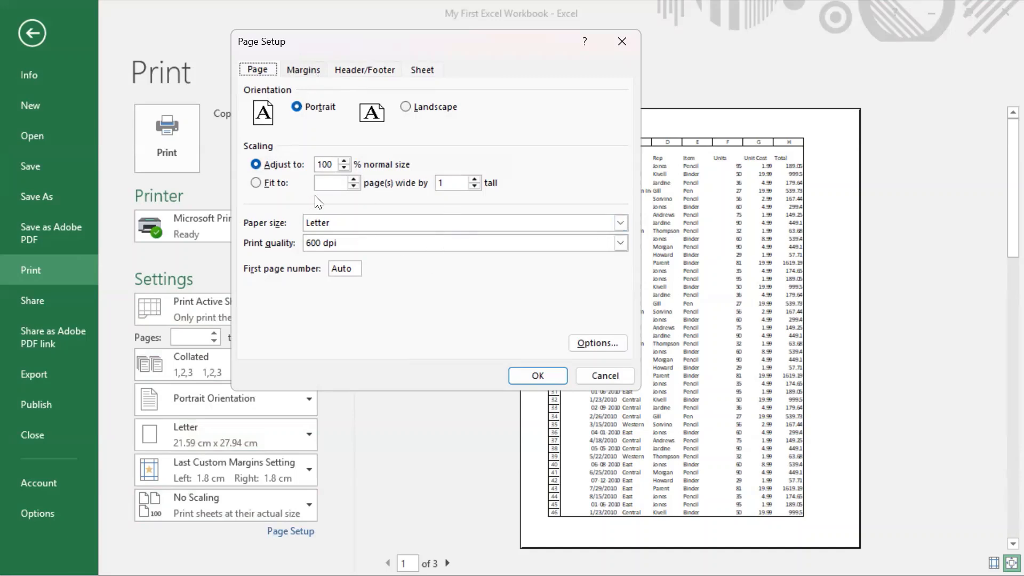
{"action": "left_click", "coordinate": [260, 187]}
{"action": "left_click", "coordinate": [353, 181]}
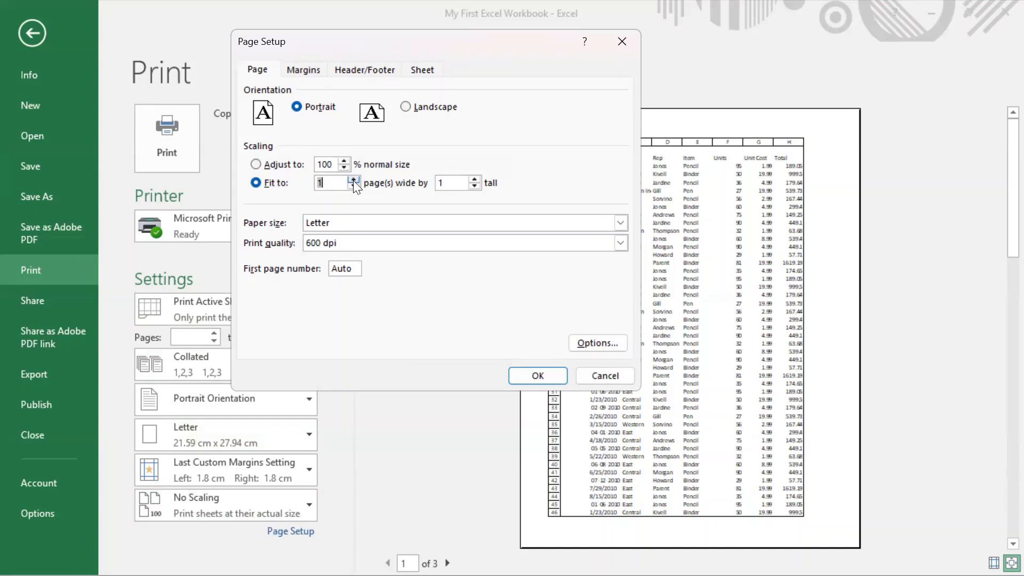
{"action": "left_click", "coordinate": [558, 373]}
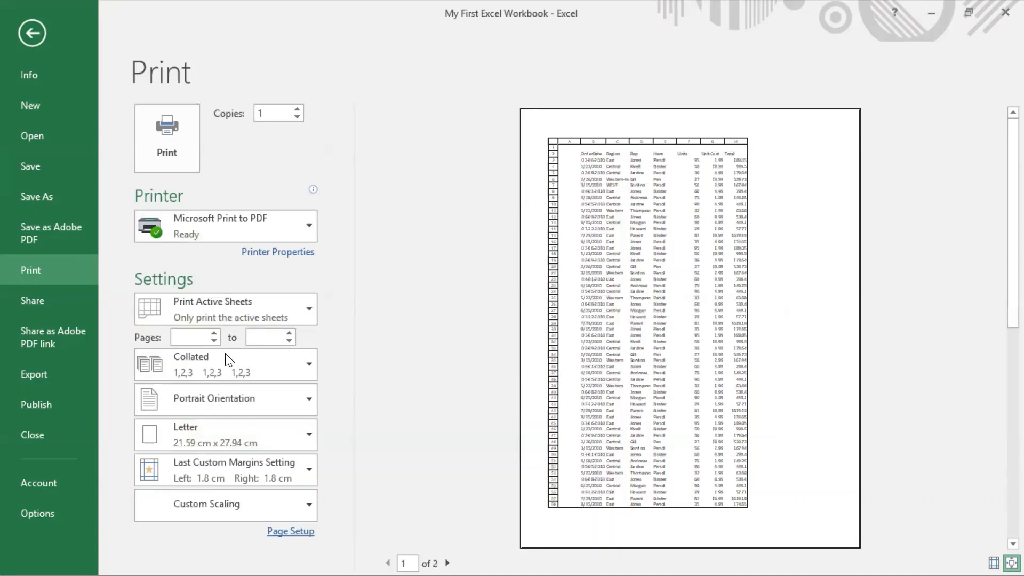
Step: Change the print orientation to Landscape Orientation and examine both pages in the print preview
{"action": "left_click", "coordinate": [225, 412]}
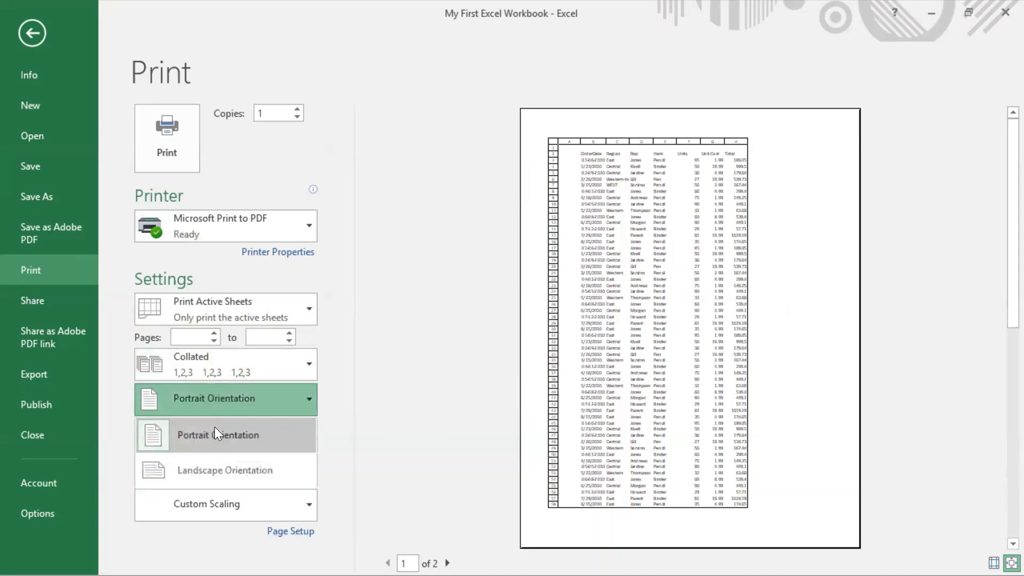
{"action": "left_click", "coordinate": [221, 465]}
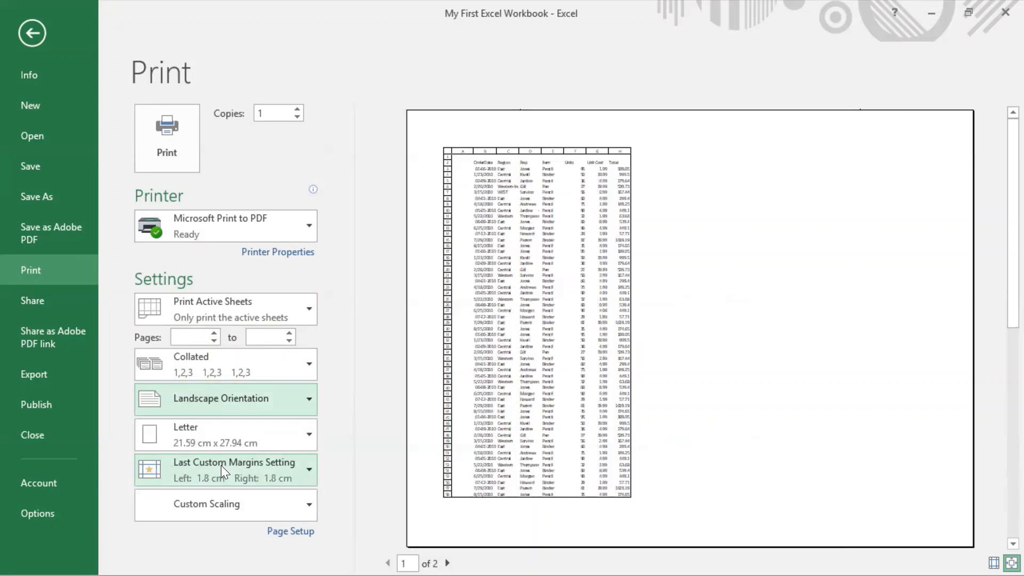
{"action": "scroll", "coordinate": [220, 465], "scroll_direction": "down", "scroll_amount": 1}
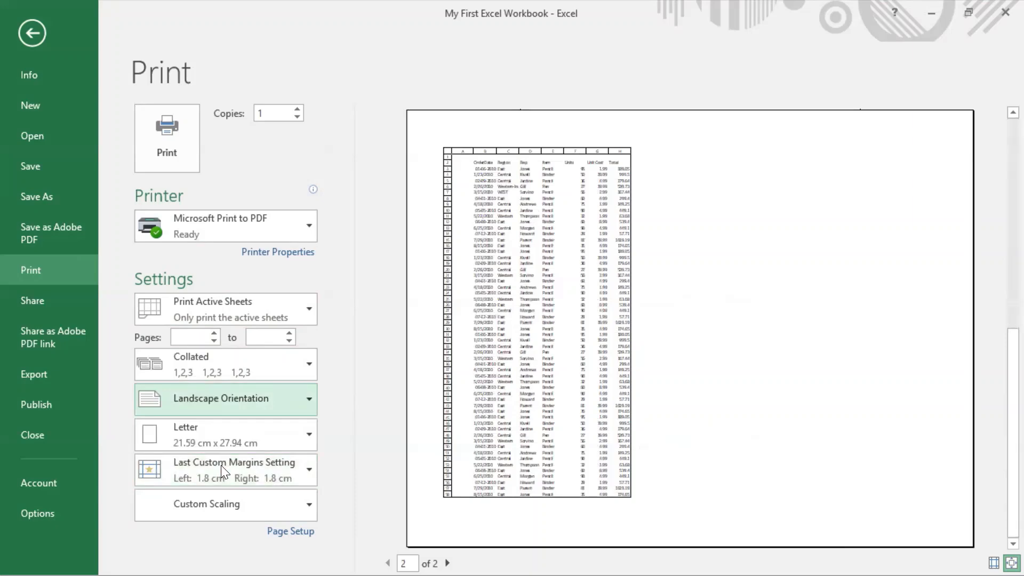
{"action": "scroll", "coordinate": [221, 465], "scroll_direction": "up", "scroll_amount": 1}
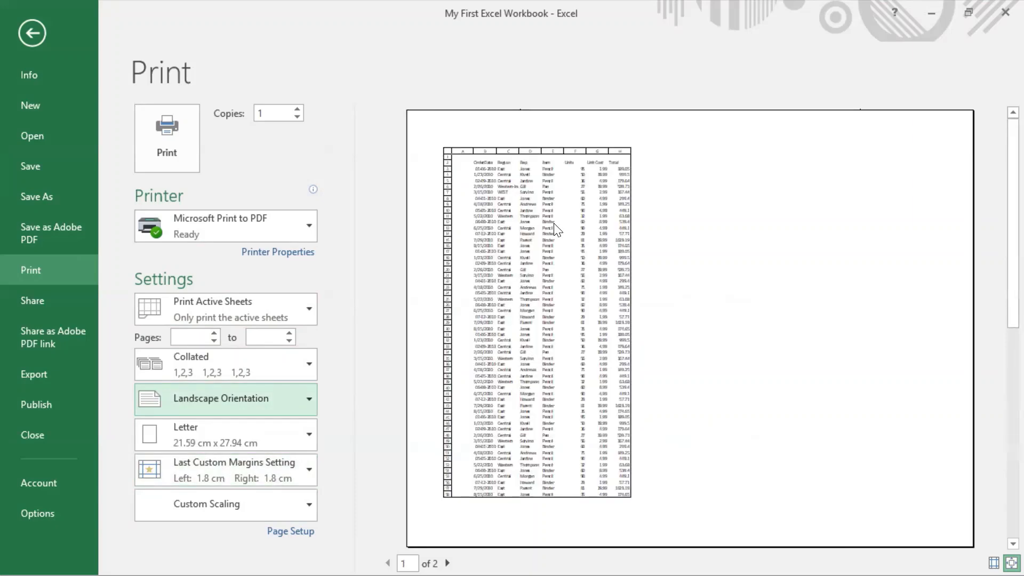
Step: Try the Over, then down page order without row and column headings in Page Setup, cancel the changes and return to the worksheet
{"action": "left_click", "coordinate": [305, 529]}
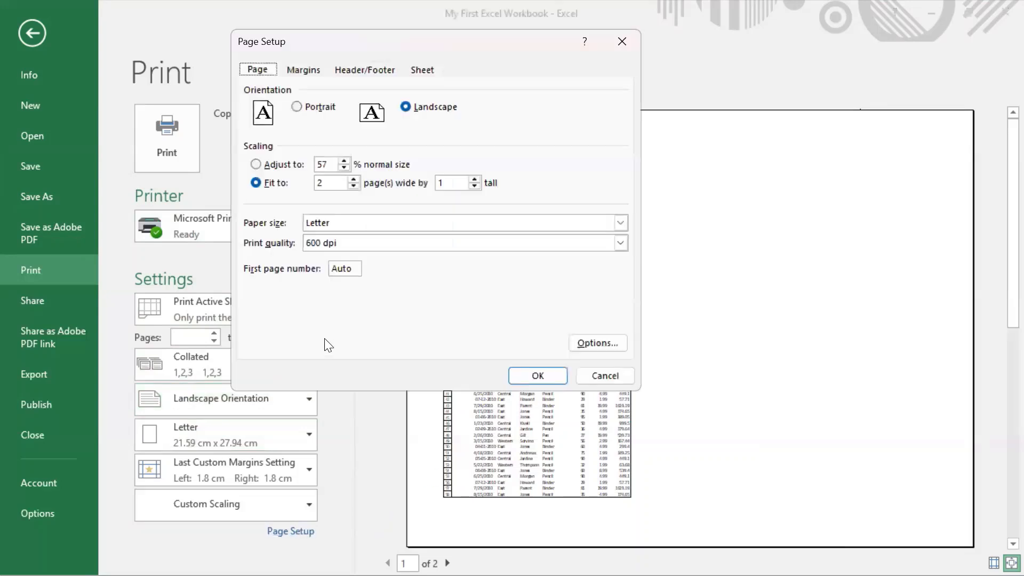
{"action": "left_click", "coordinate": [423, 70]}
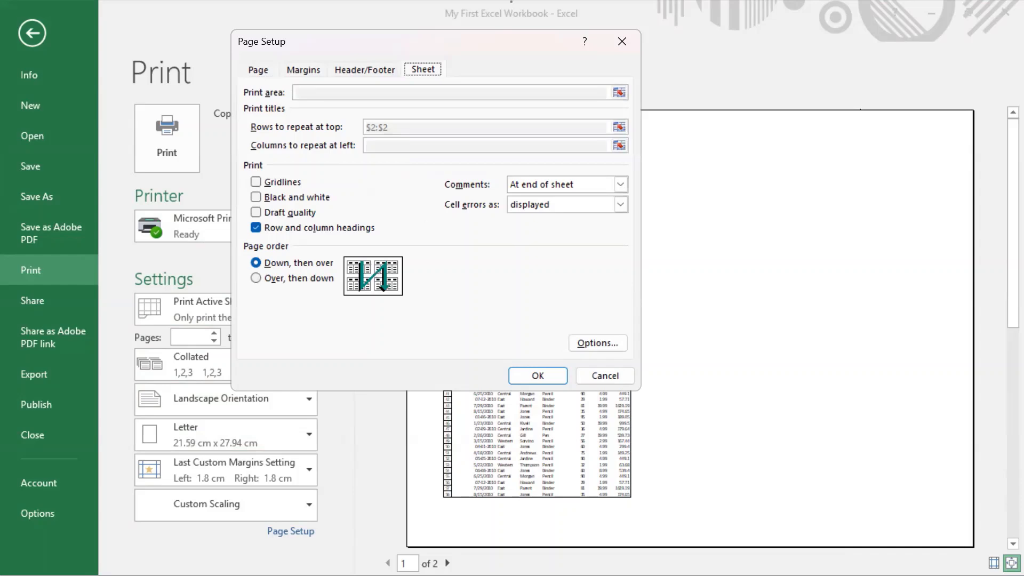
{"action": "left_click", "coordinate": [511, 2]}
{"action": "left_click", "coordinate": [294, 279]}
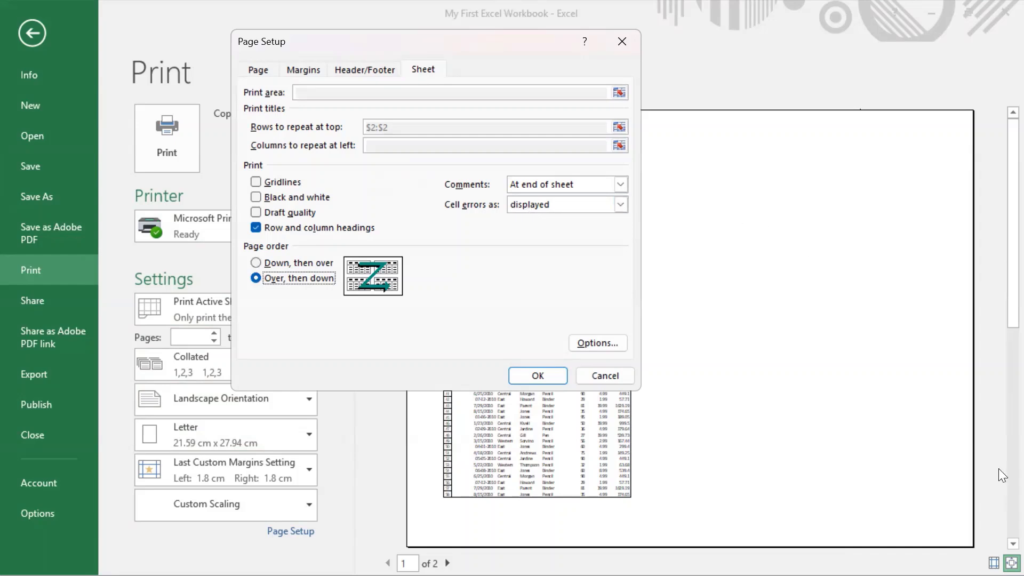
{"action": "left_click", "coordinate": [511, 1]}
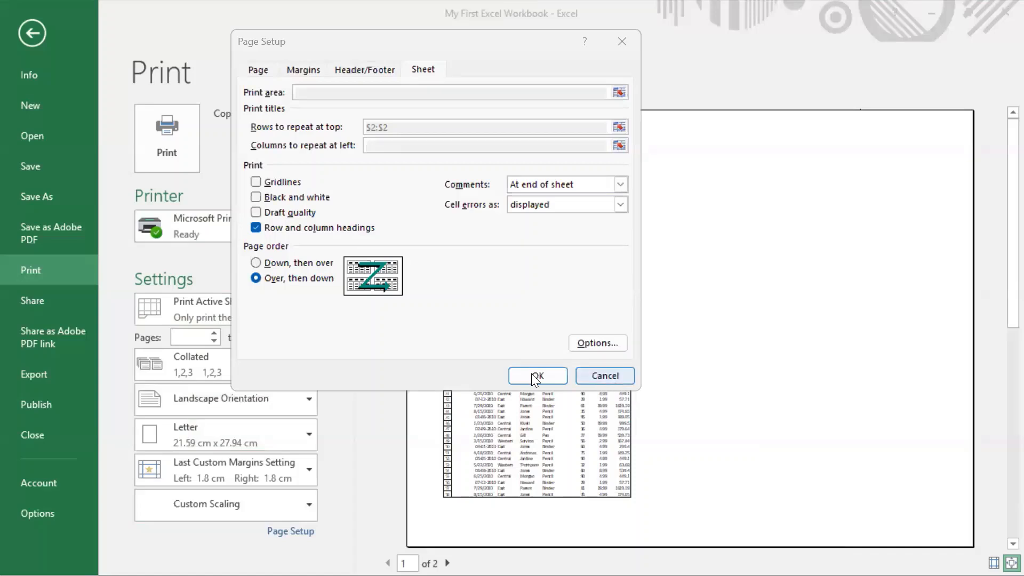
{"action": "left_click", "coordinate": [254, 227]}
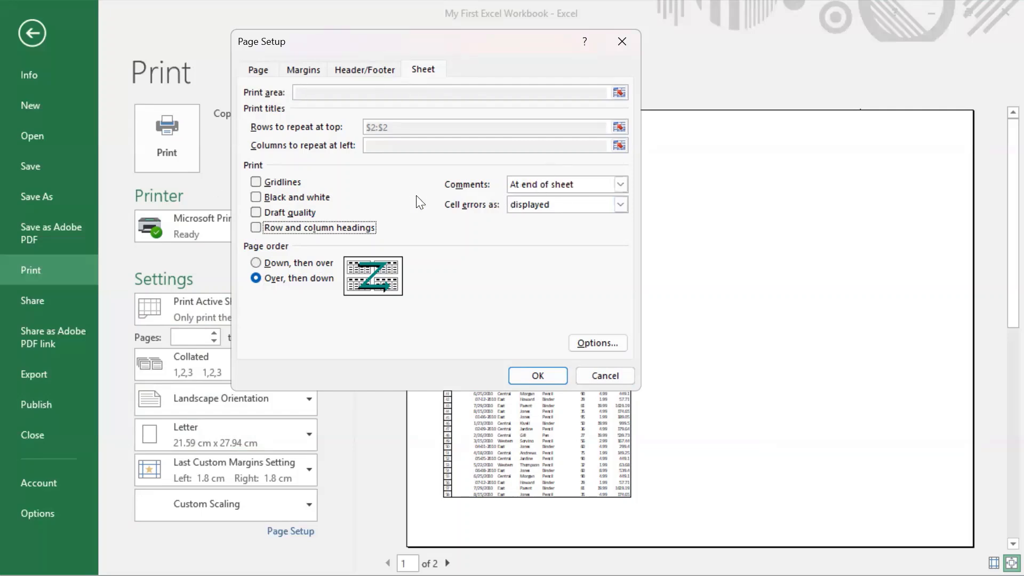
{"action": "left_click", "coordinate": [611, 377]}
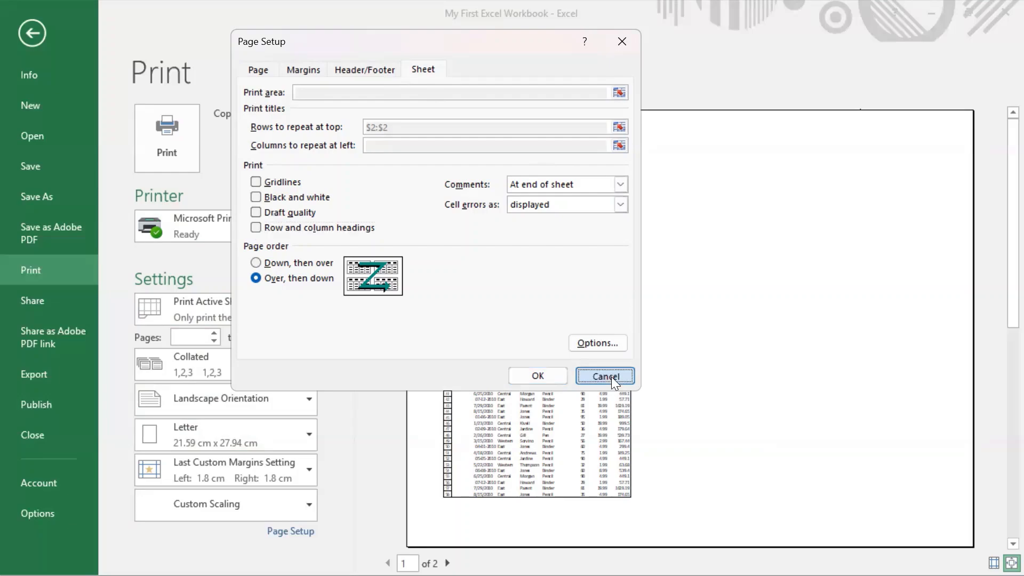
{"action": "left_click", "coordinate": [37, 33]}
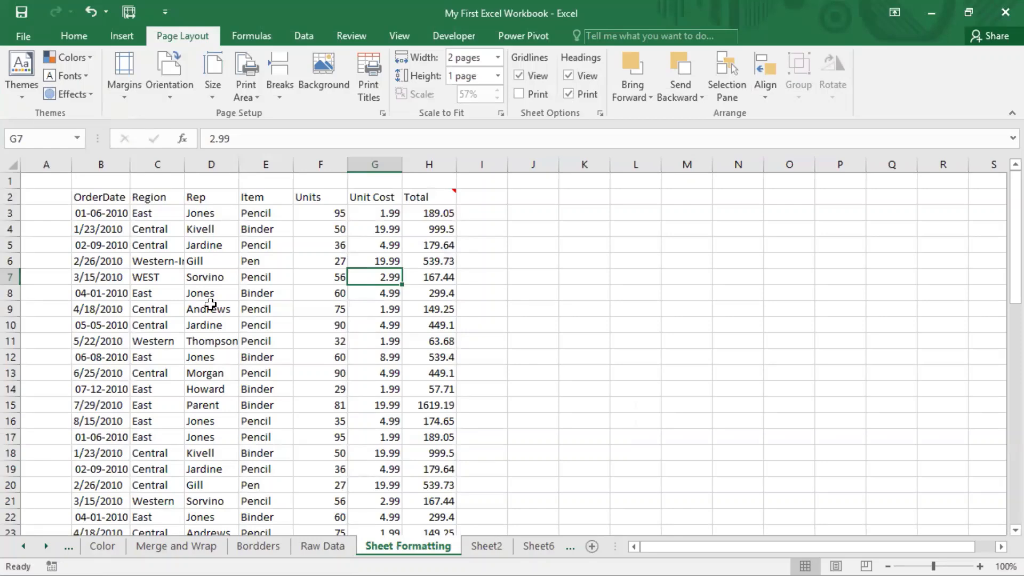
Step: Open Page Setup from the Sheet Formatting worksheet and cancel it without making changes
{"action": "left_click", "coordinate": [511, 3]}
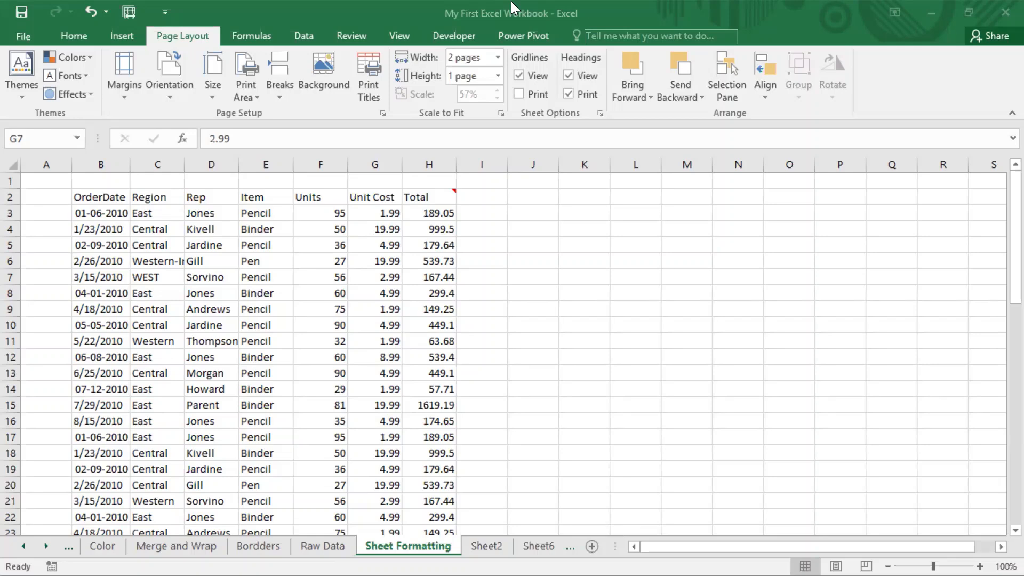
{"action": "left_click", "coordinate": [307, 273]}
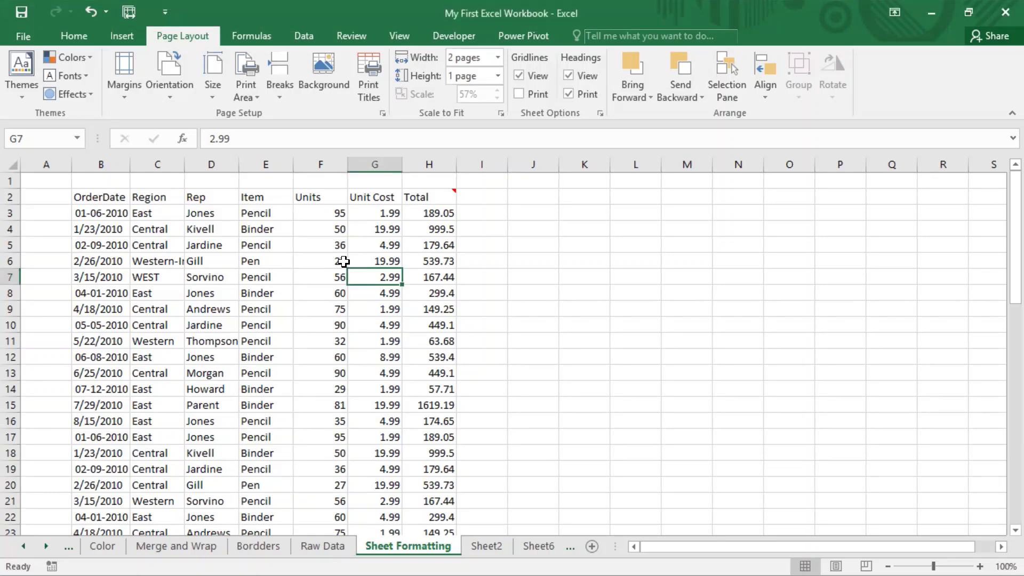
{"action": "left_click", "coordinate": [382, 115]}
{"action": "left_click", "coordinate": [606, 376]}
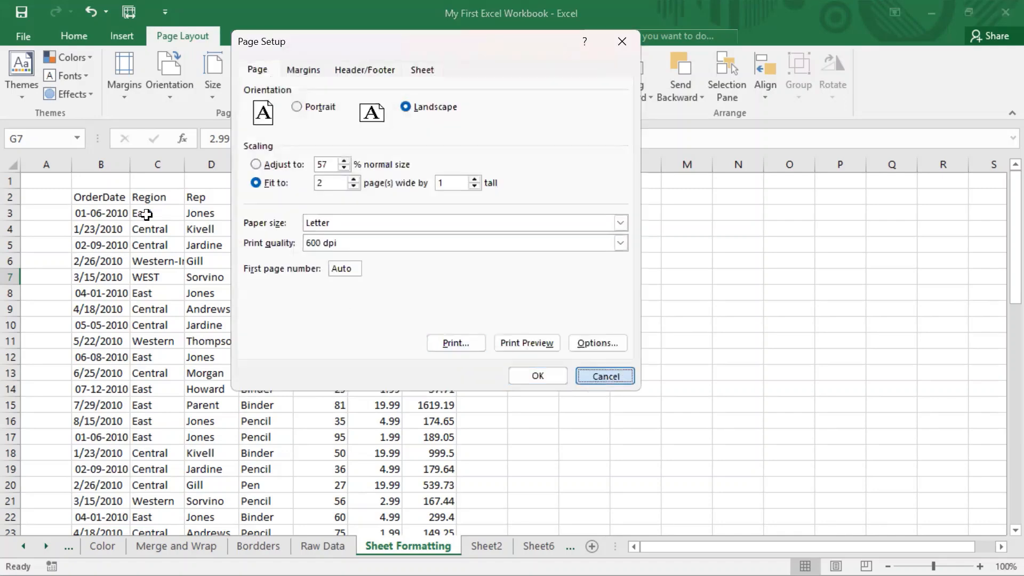
{"action": "key", "text": "Escape"}
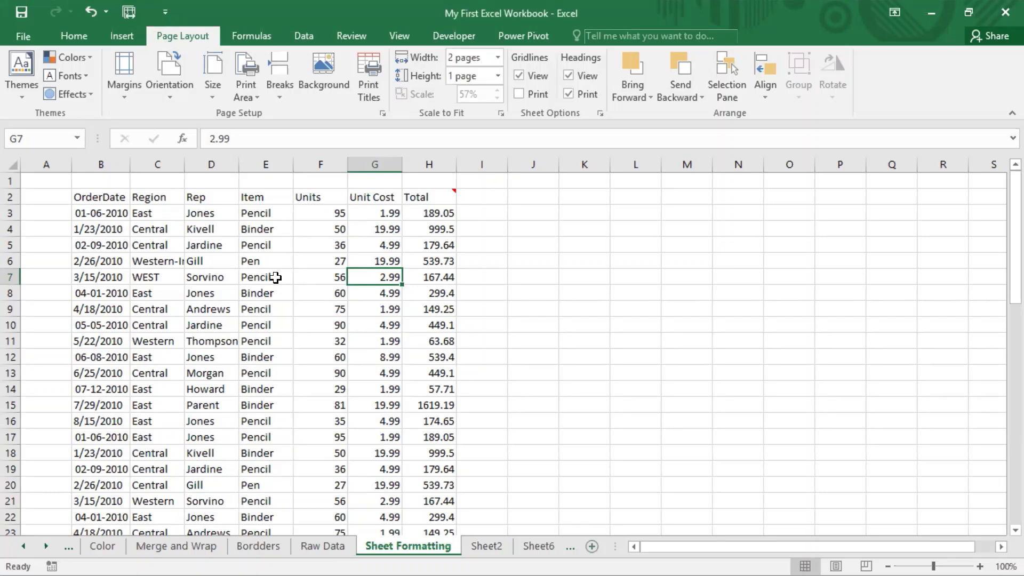
{"action": "left_click", "coordinate": [253, 265]}
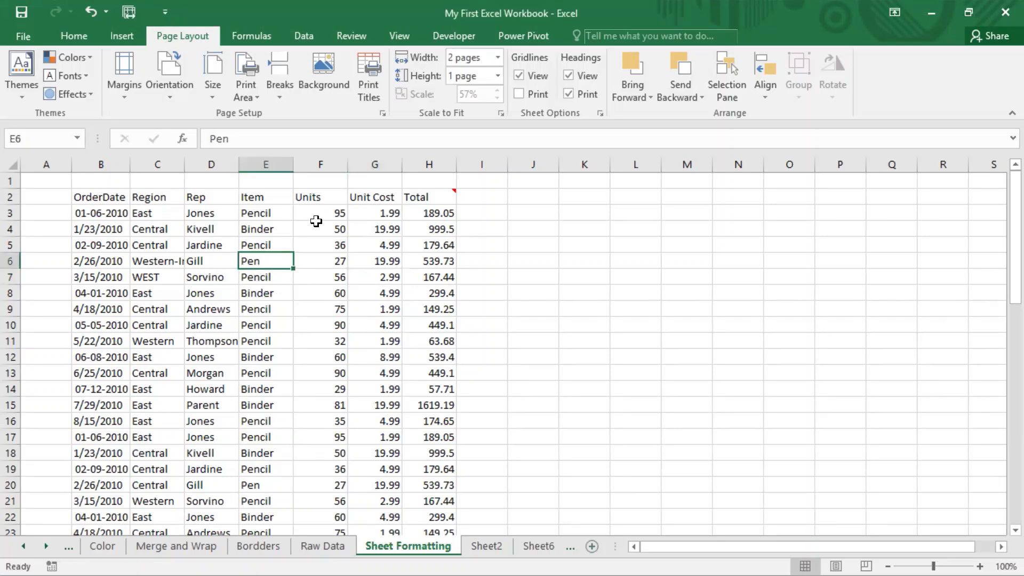
{"action": "left_click", "coordinate": [247, 210]}
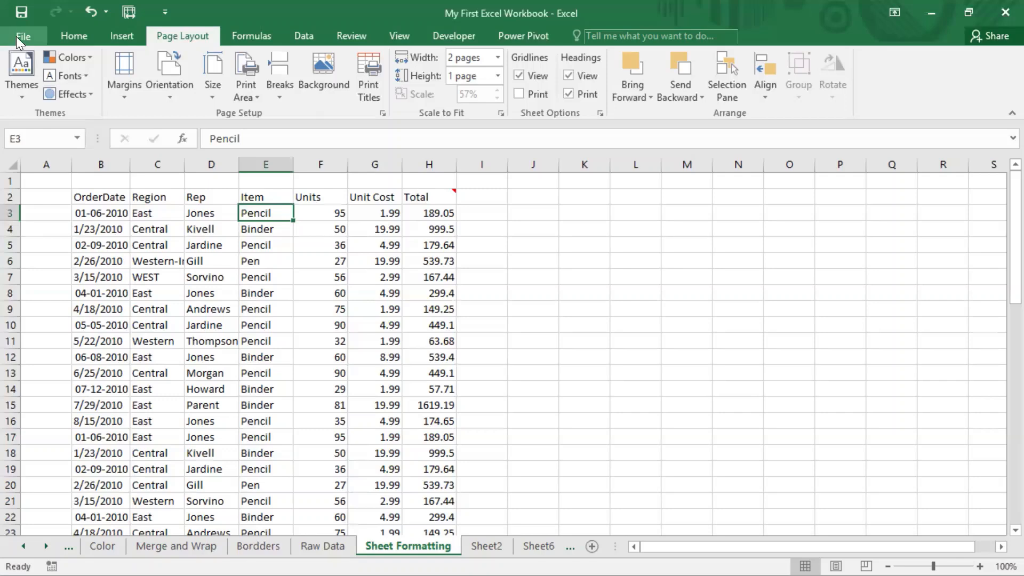
{"action": "left_click", "coordinate": [299, 312]}
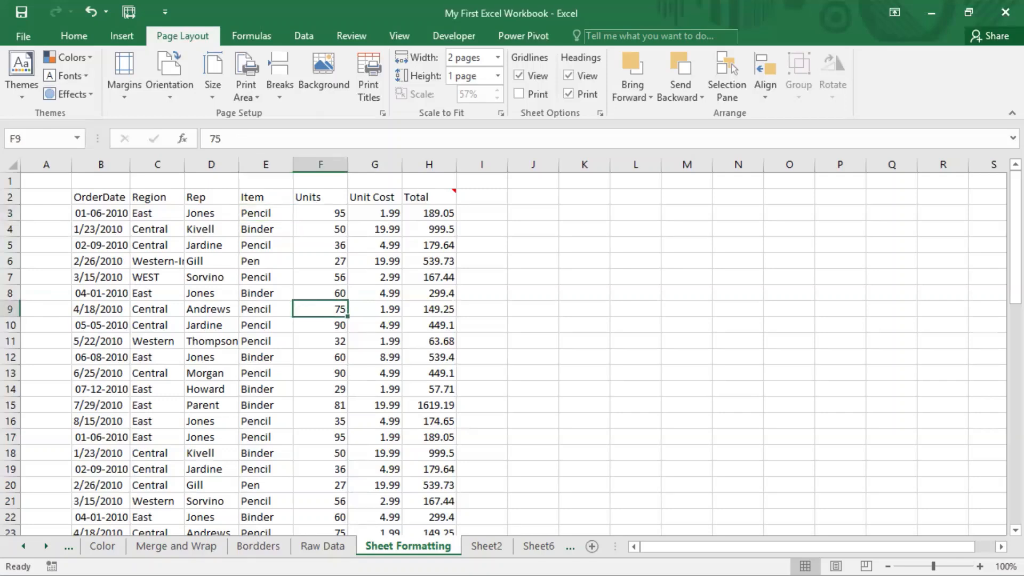
Step: Launch the On-Screen Keyboard and use it to open the print view of the Sheet Formatting sheet
{"action": "key", "text": "super"}
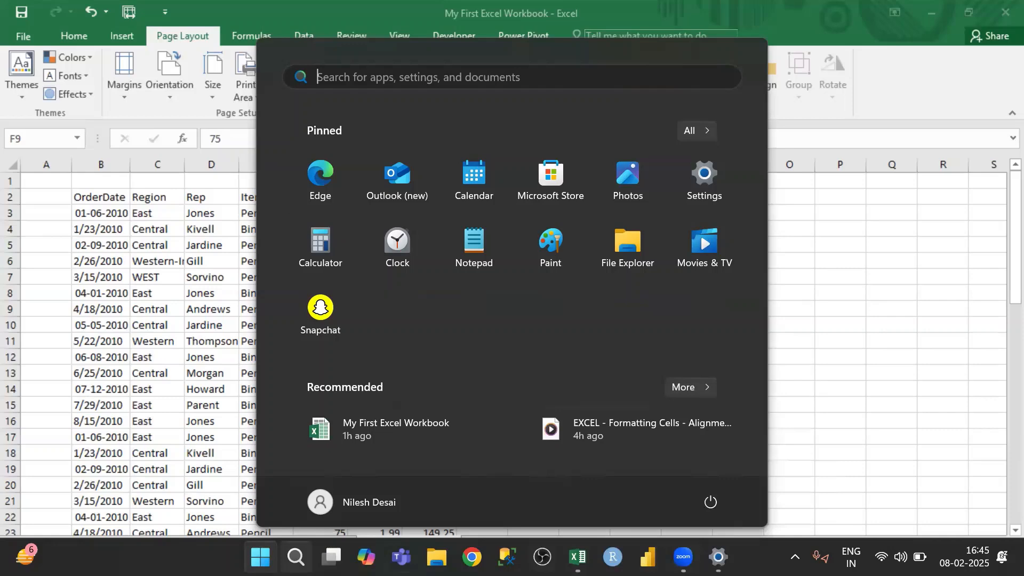
{"action": "left_click", "coordinate": [295, 557]}
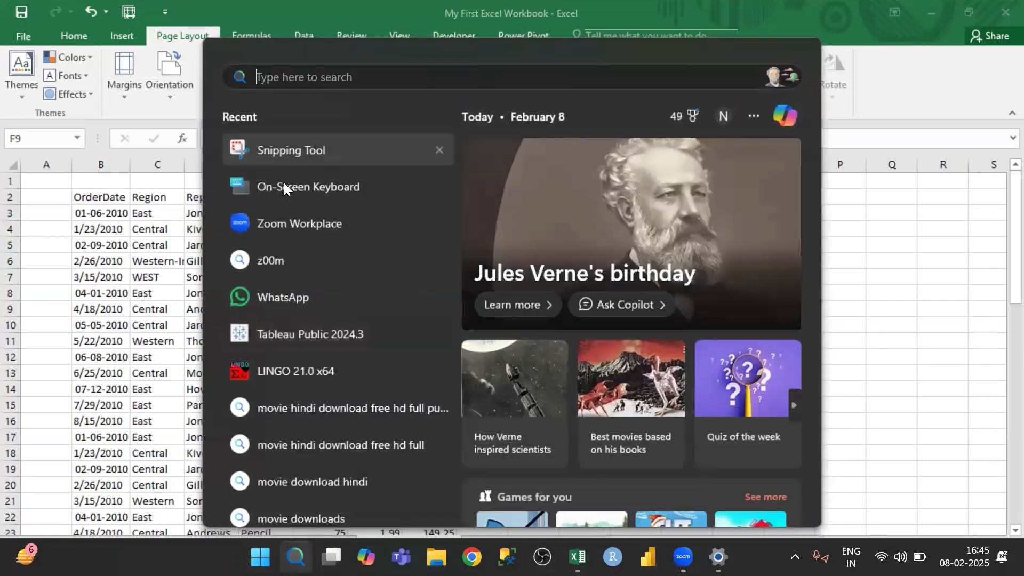
{"action": "left_click", "coordinate": [291, 187]}
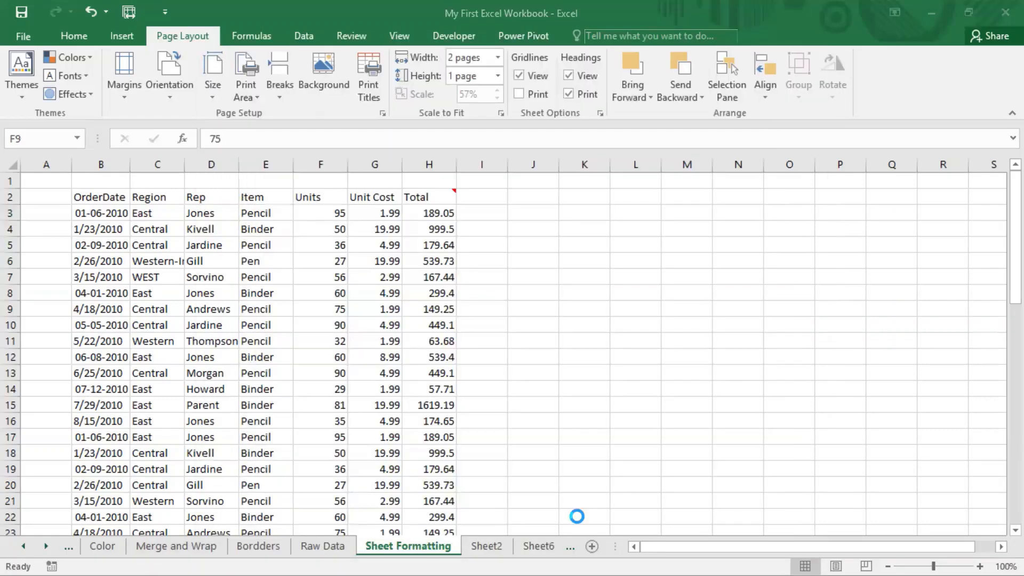
{"action": "left_click", "coordinate": [115, 292]}
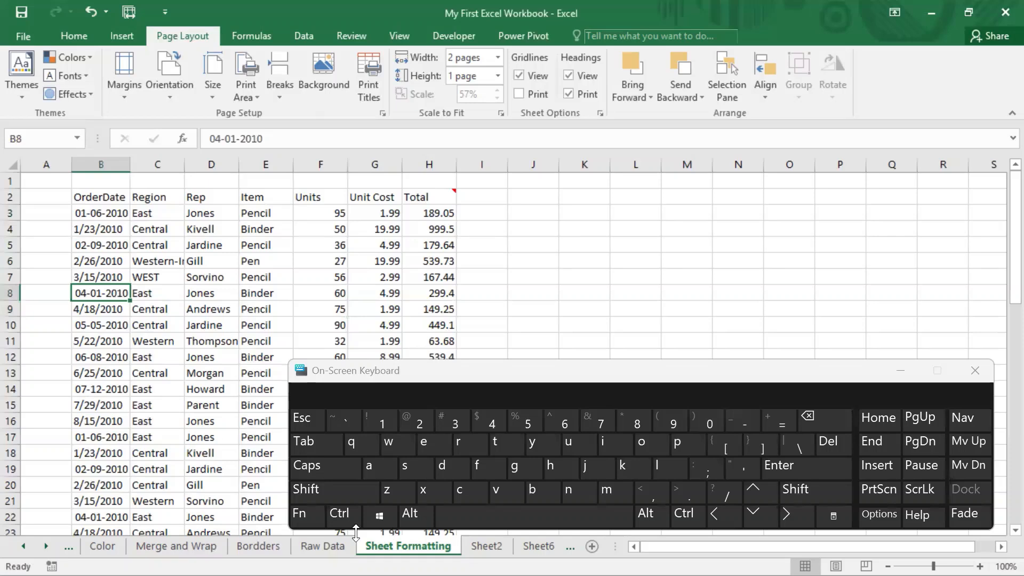
{"action": "left_click", "coordinate": [341, 513]}
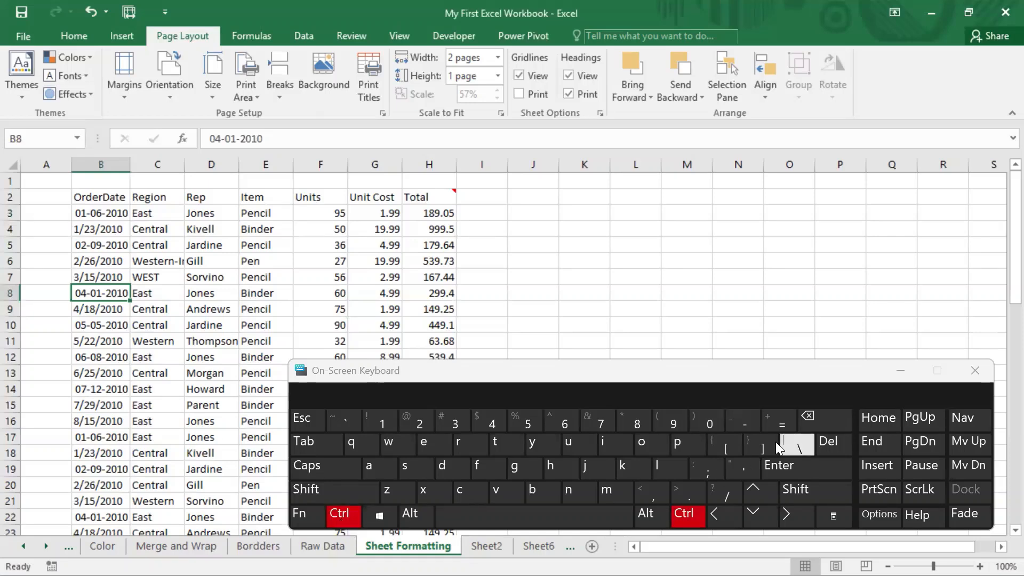
{"action": "left_click", "coordinate": [688, 442]}
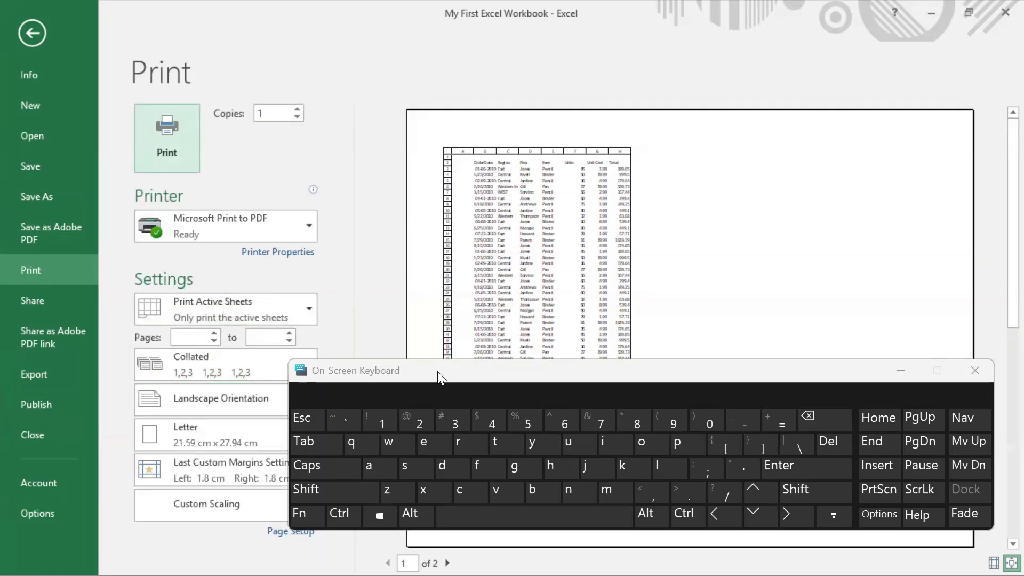
Step: Clear the On-Screen Keyboard away to examine the page options in Page Setup, cancel the dialog and return to the worksheet
{"action": "left_click_drag", "start_coordinate": [437, 372], "coordinate": [506, 179]}
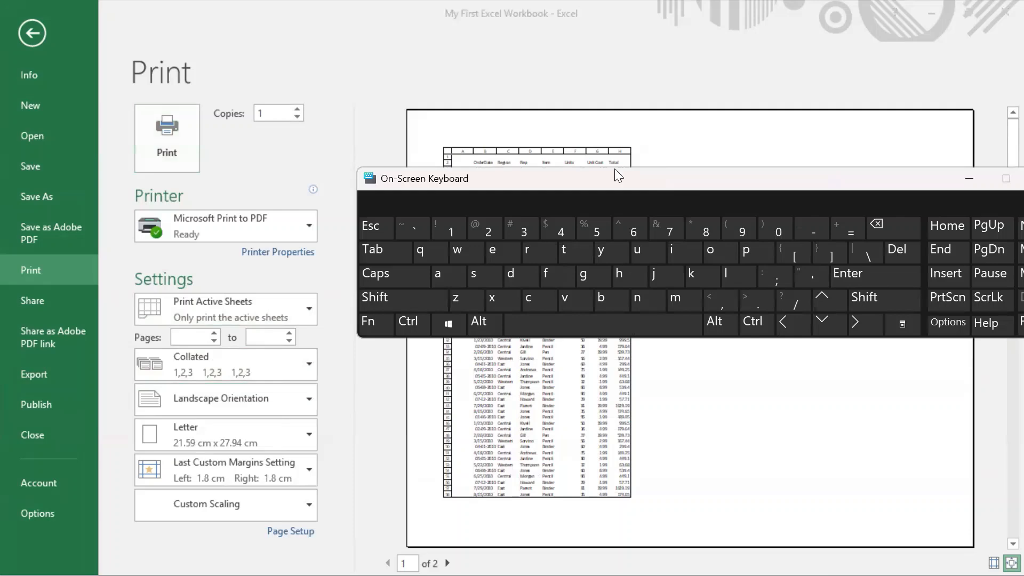
{"action": "left_click_drag", "start_coordinate": [615, 170], "coordinate": [628, 96]}
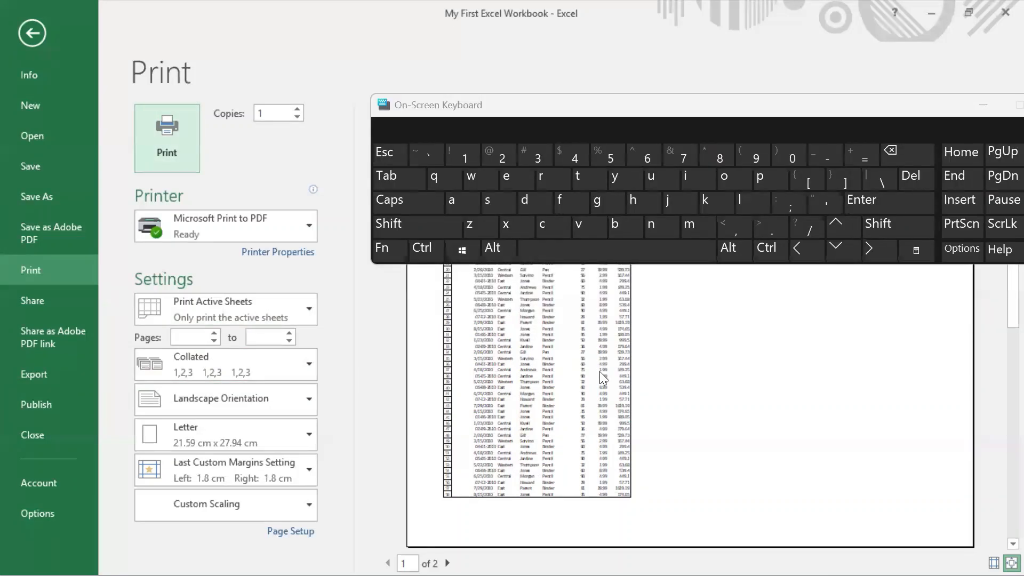
{"action": "key", "text": "ctrl+2"}
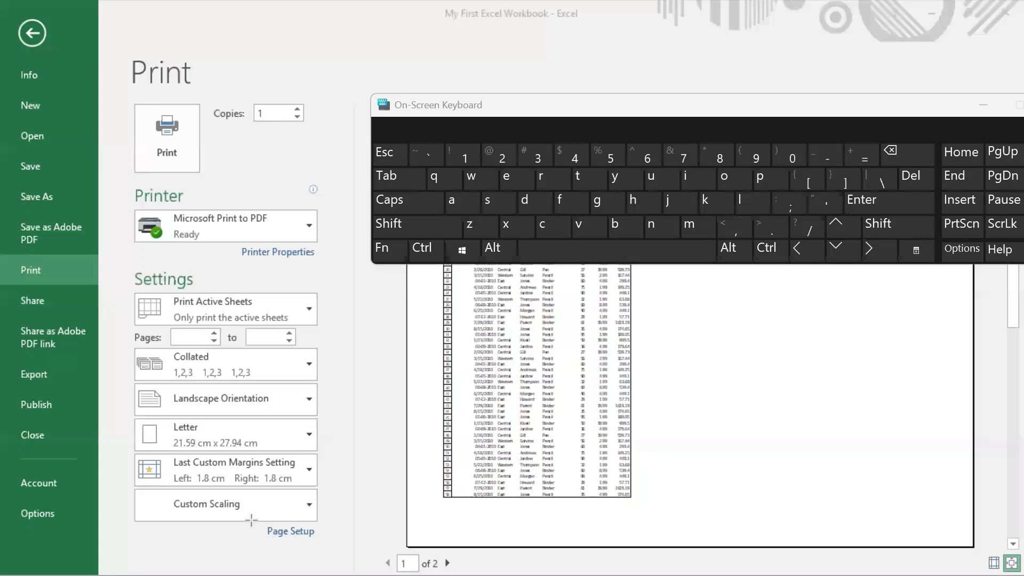
{"action": "mouse_move", "coordinate": [251, 520]}
{"action": "left_mouse_down"}
{"action": "mouse_move", "coordinate": [284, 540]}
{"action": "mouse_move", "coordinate": [327, 540]}
{"action": "left_mouse_up"}
{"action": "left_click", "coordinate": [291, 530]}
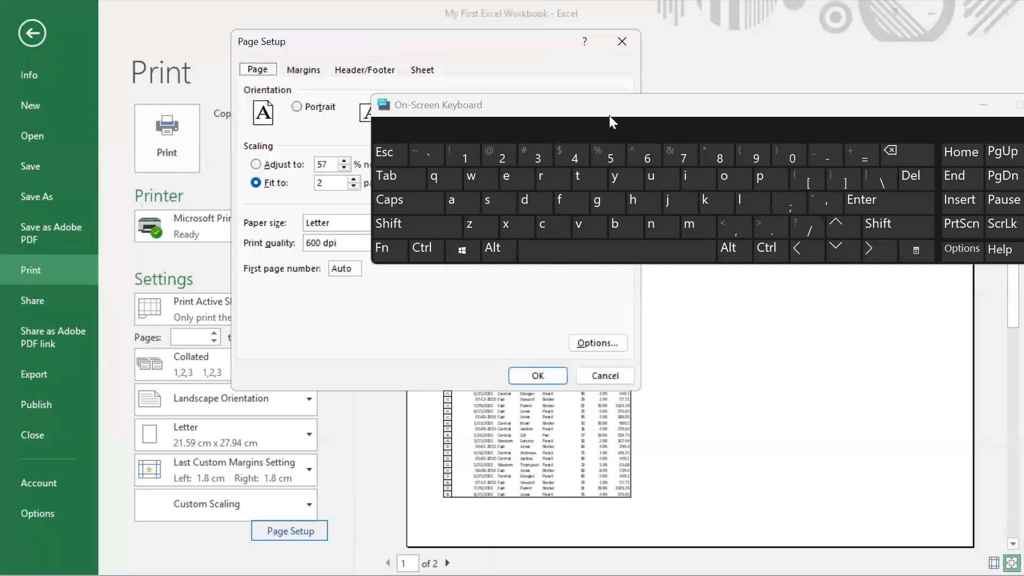
{"action": "left_click_drag", "start_coordinate": [624, 153], "coordinate": [762, 359]}
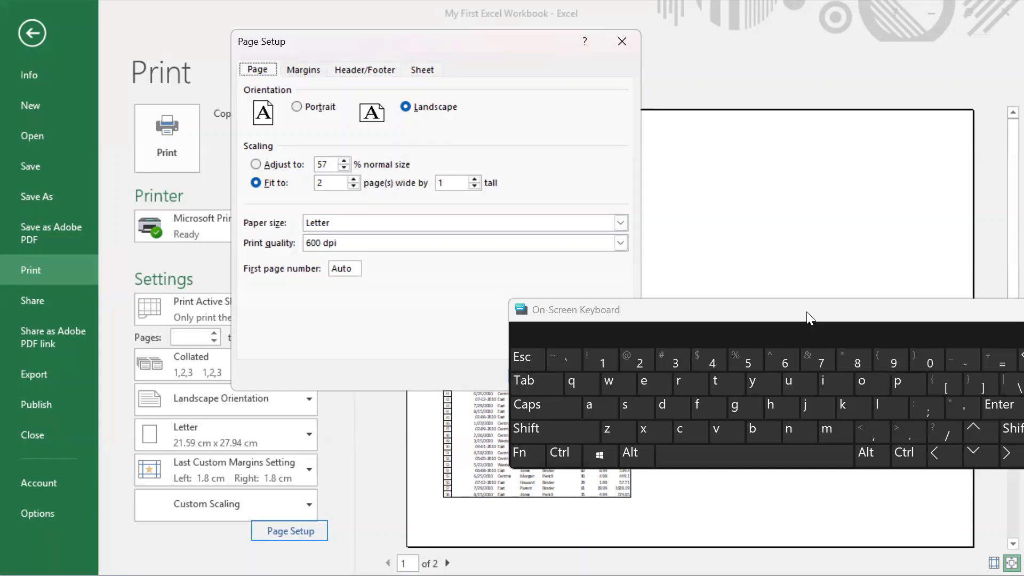
{"action": "left_click", "coordinate": [838, 315]}
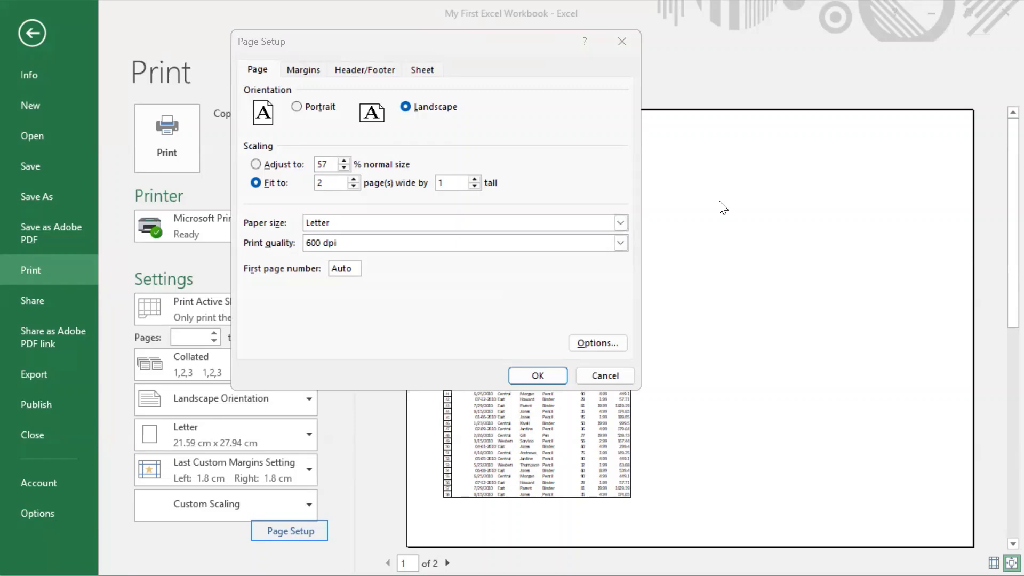
{"action": "left_click", "coordinate": [606, 376]}
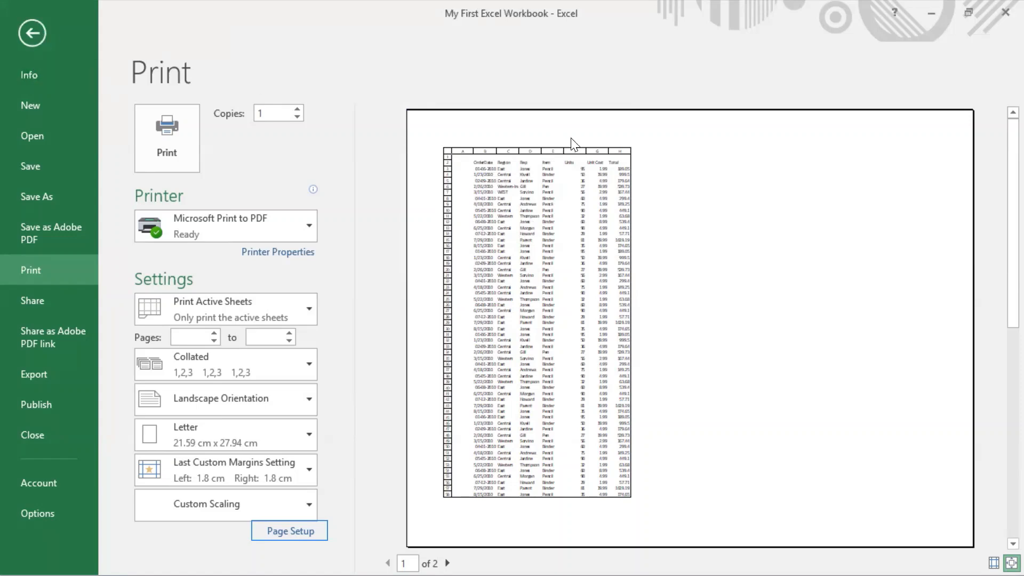
{"action": "left_click", "coordinate": [32, 33]}
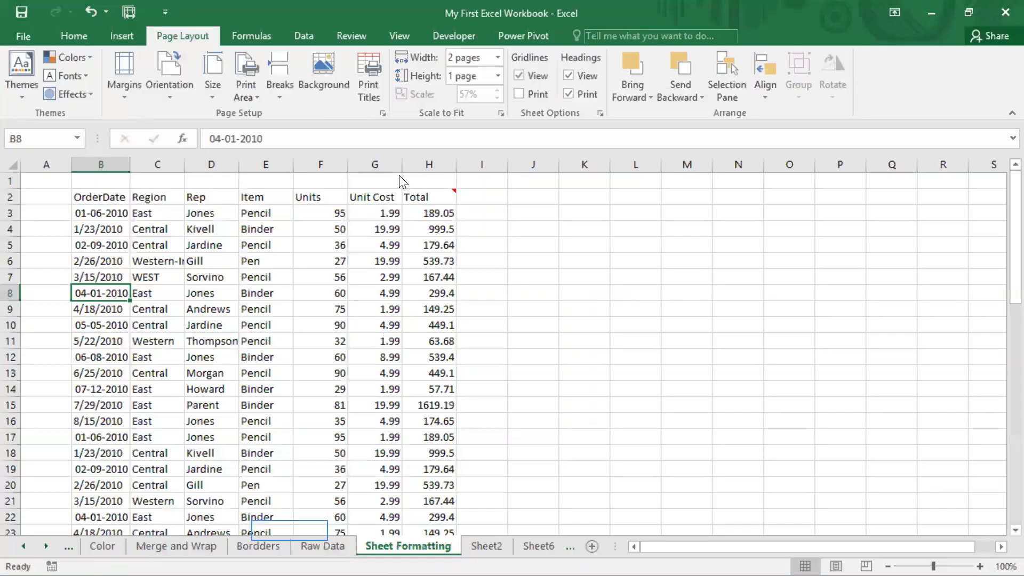